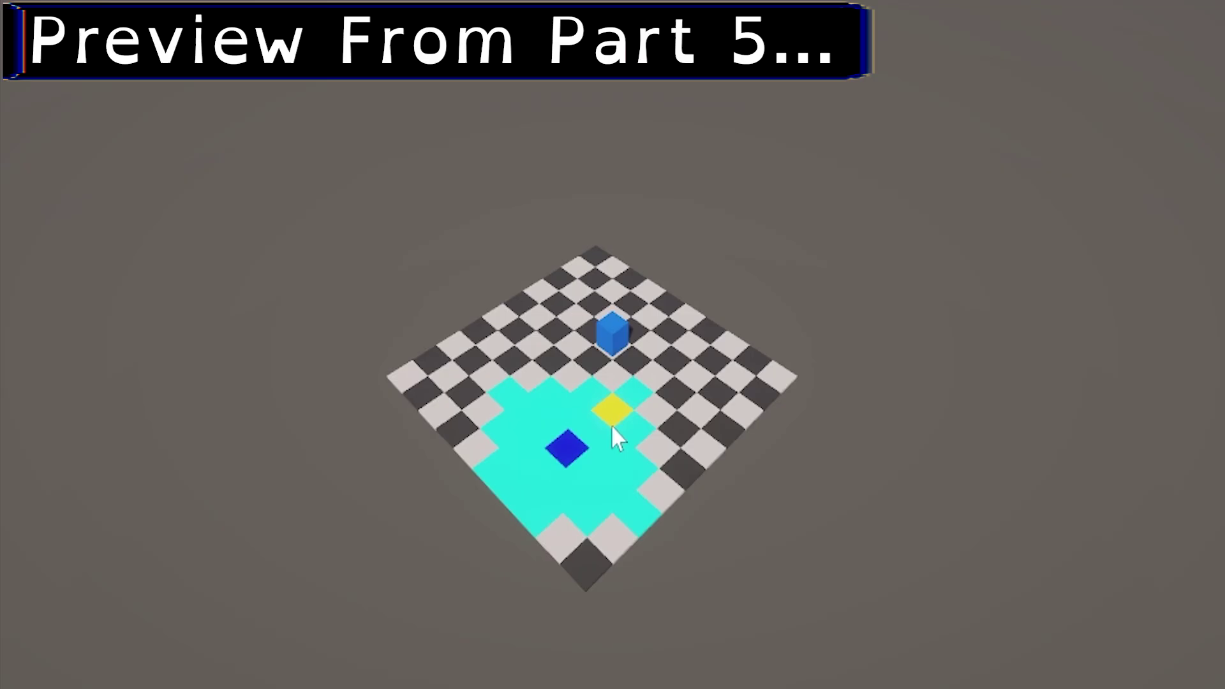
- Move the unit across seven grid tiles in Play mode so its cyan range follows each tile
{"action": "left_click", "coordinate": [680, 348]}
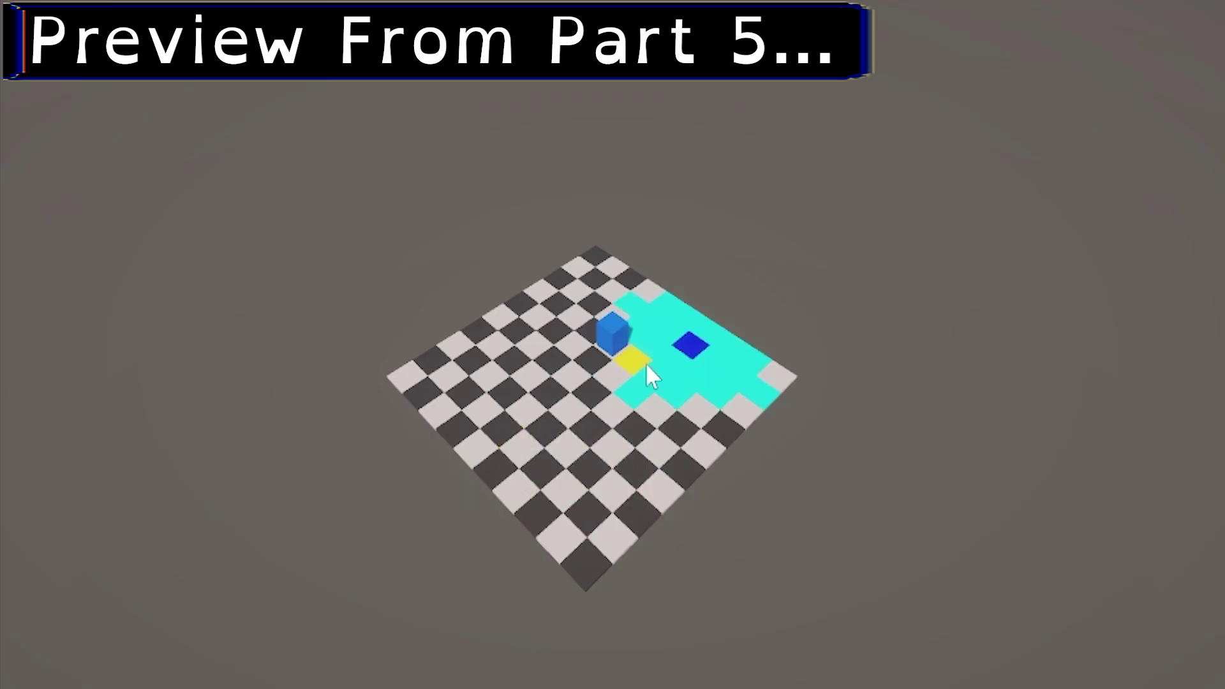
{"action": "left_click", "coordinate": [511, 358]}
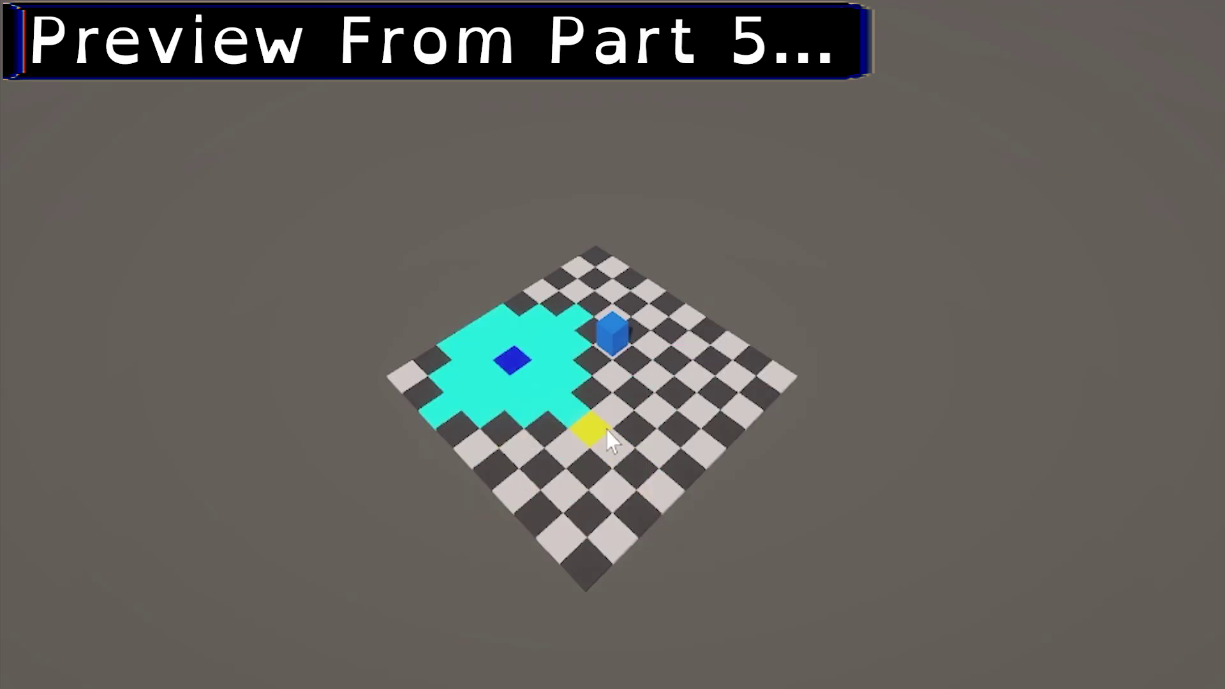
{"action": "left_click", "coordinate": [612, 449]}
{"action": "left_click", "coordinate": [689, 345]}
{"action": "left_click", "coordinate": [496, 345]}
{"action": "left_click", "coordinate": [658, 418]}
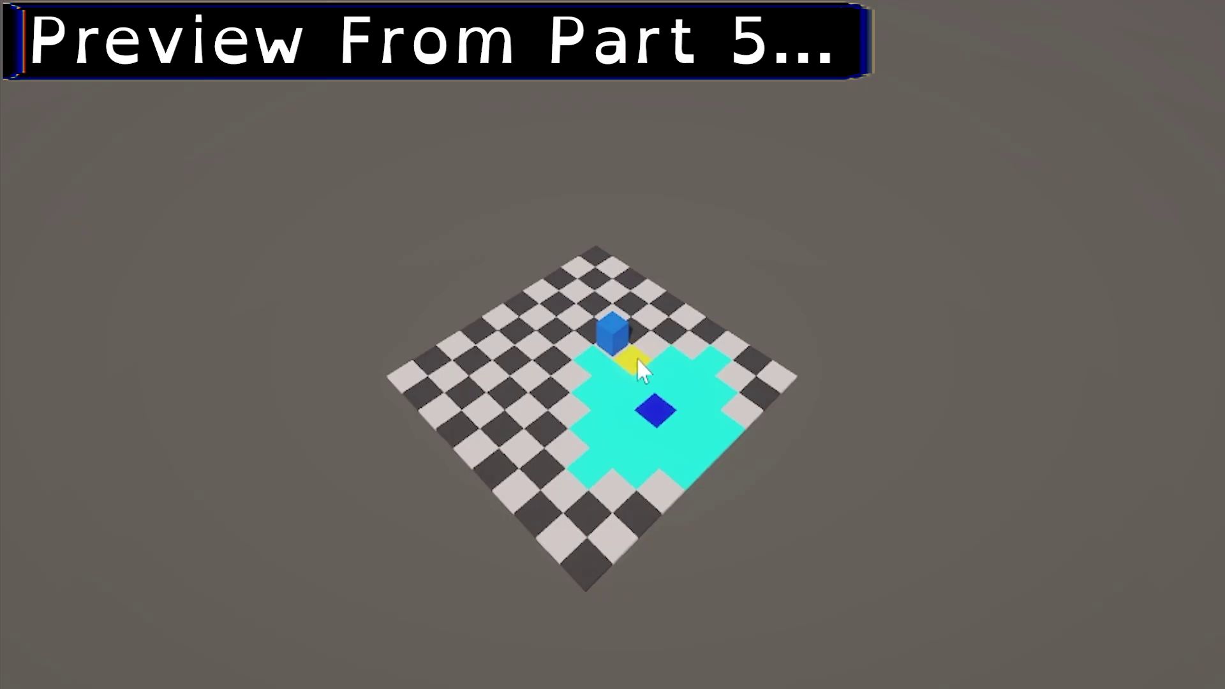
{"action": "left_click", "coordinate": [553, 330]}
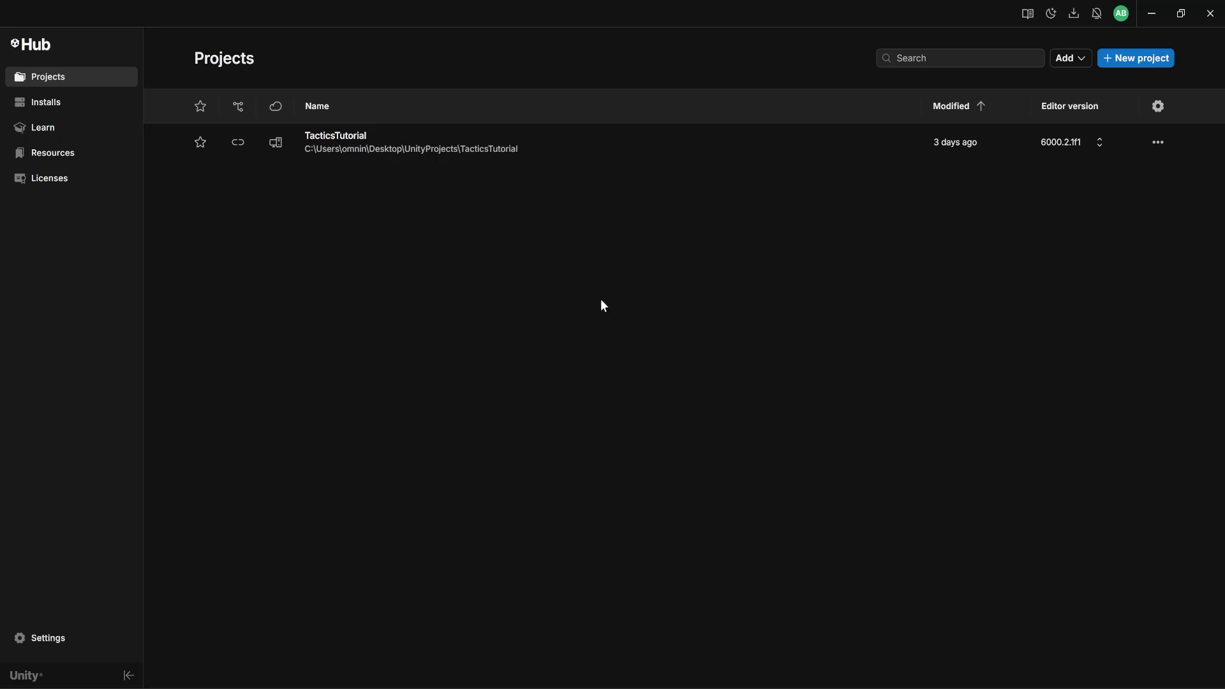
- Start a new project in Unity Hub using editor version 6000.2.1f1
{"action": "left_click", "coordinate": [1121, 64]}
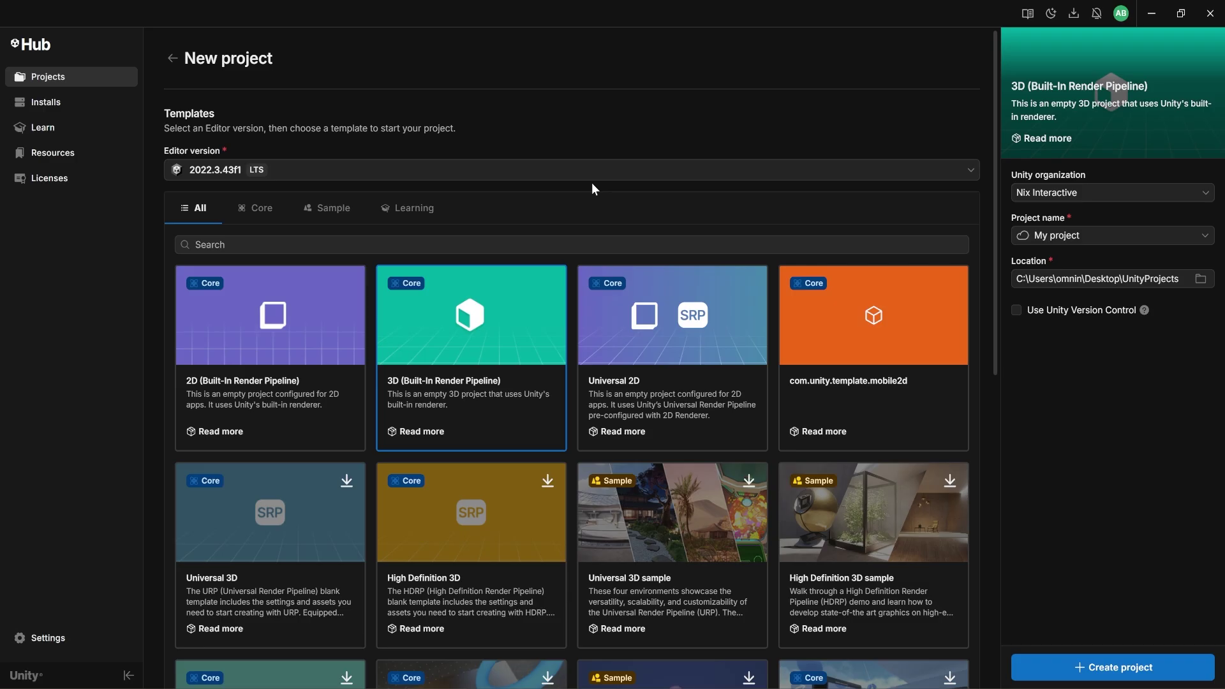
{"action": "left_click", "coordinate": [308, 173]}
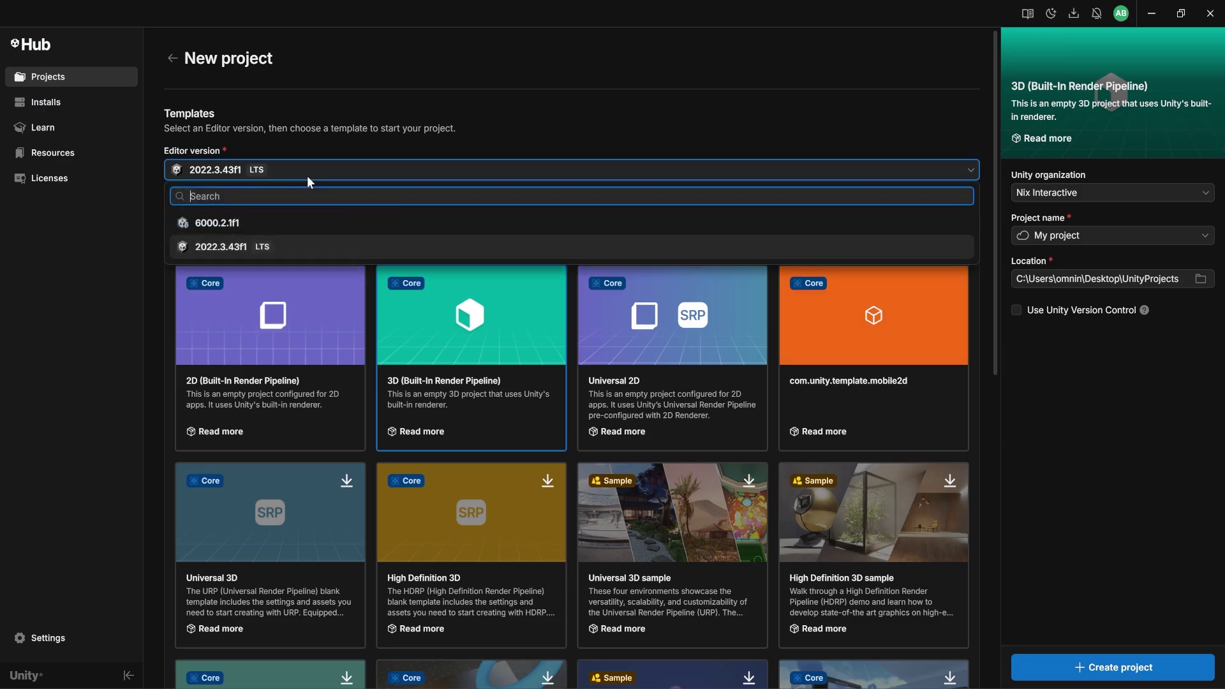
{"action": "left_click", "coordinate": [291, 225]}
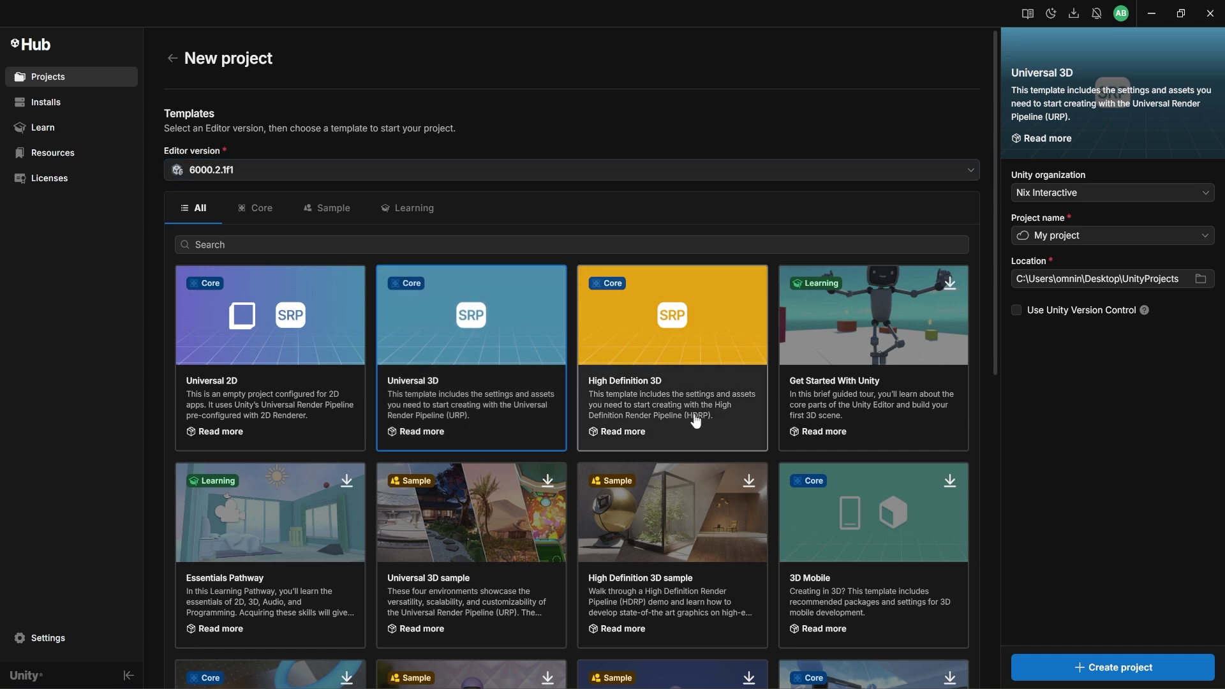
- Name the Universal 3D project TRPGYT and create it
{"action": "left_click", "coordinate": [1088, 235]}
{"action": "left_click", "coordinate": [1041, 332]}
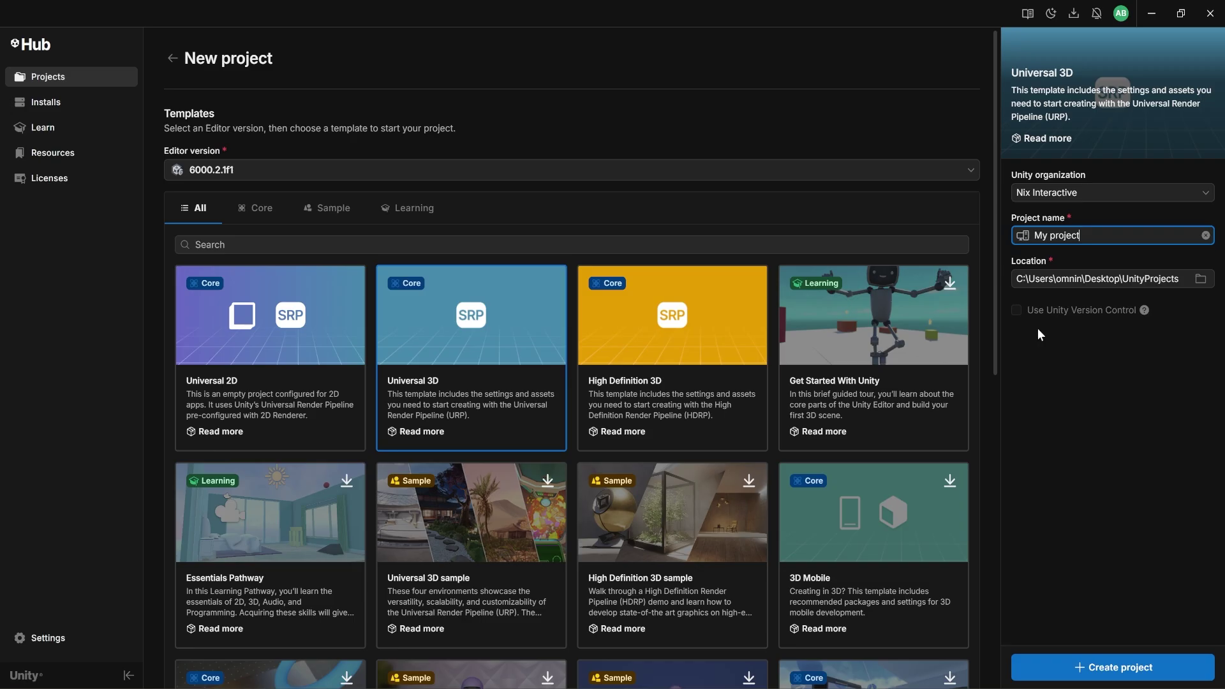
{"action": "key", "text": "ctrl+a"}
{"action": "type", "text": "TRPGYT"}
{"action": "left_click", "coordinate": [1056, 670]}
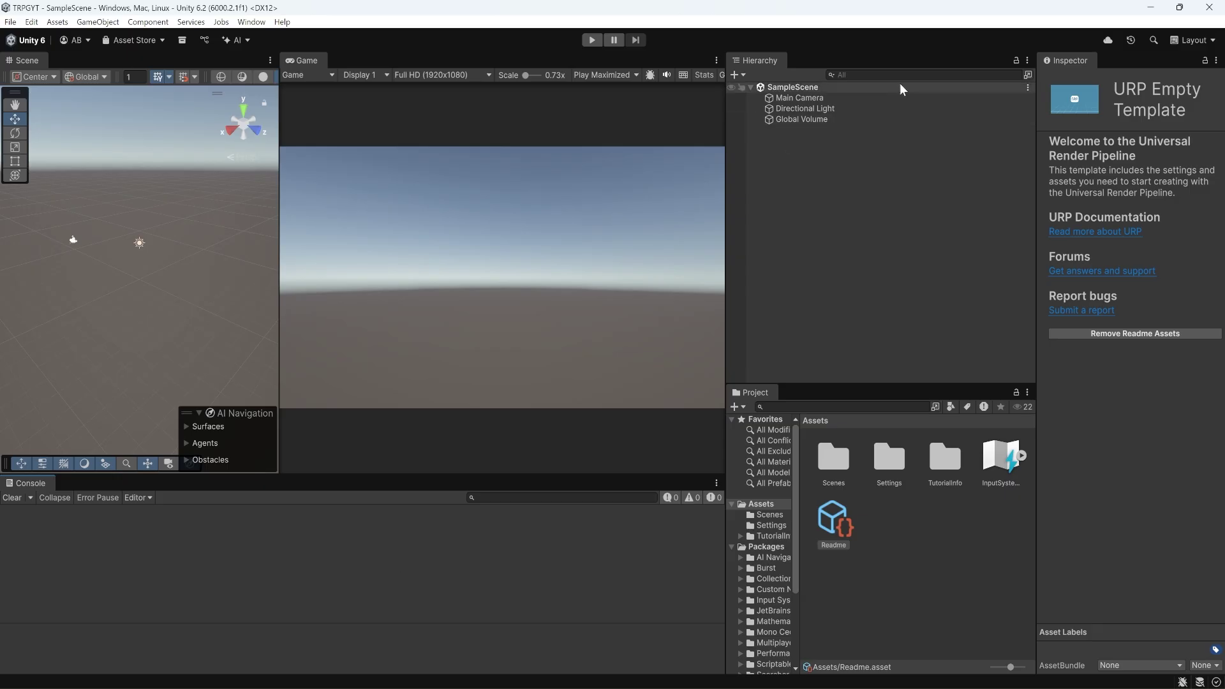
- Switch the editor to the Default layout and enlarge the Scene view
{"action": "left_click", "coordinate": [1182, 42]}
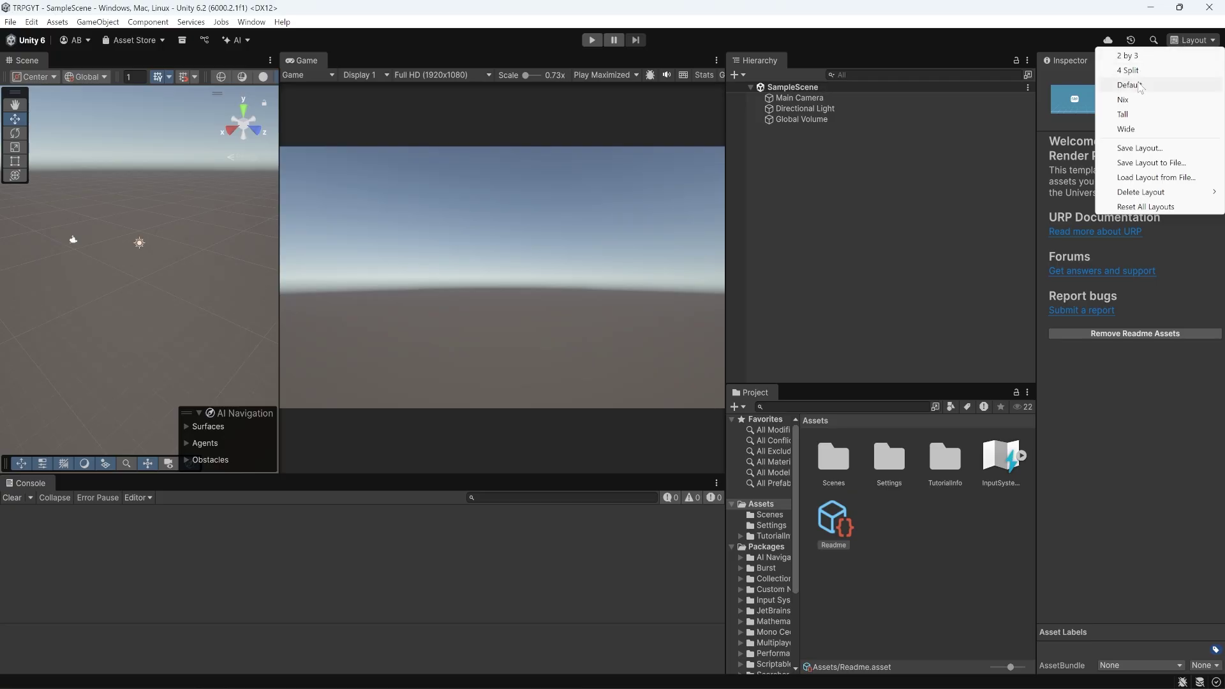
{"action": "left_click", "coordinate": [1130, 85]}
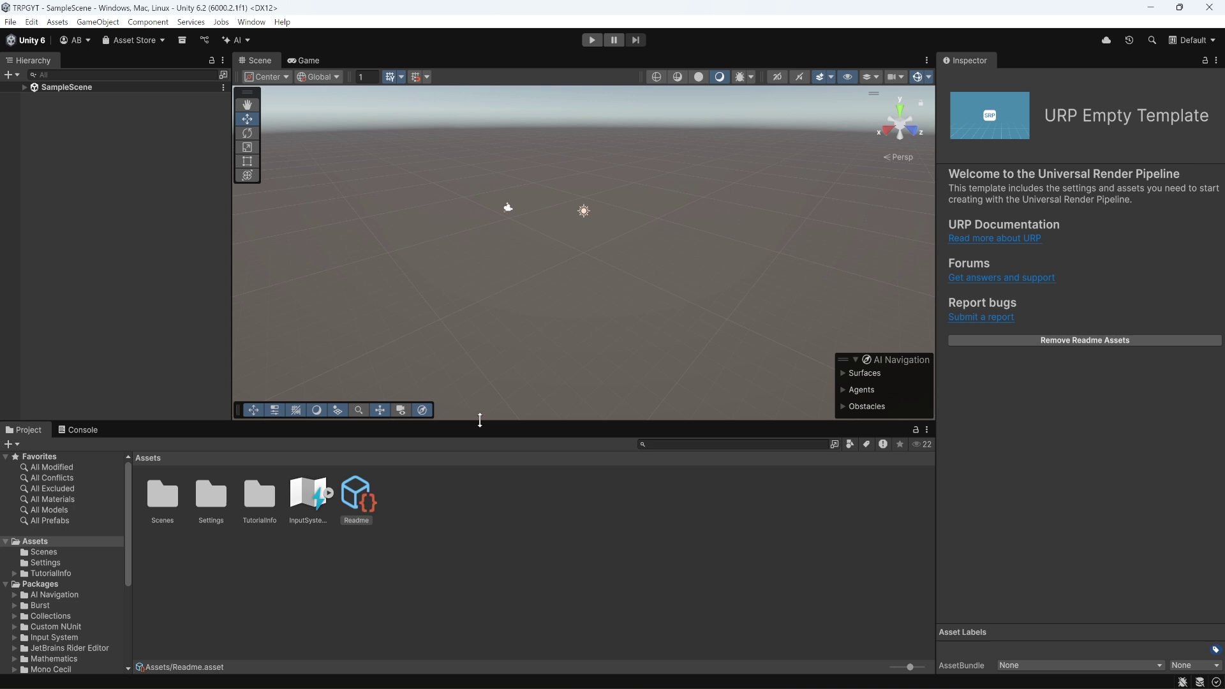
{"action": "left_click_drag", "start_coordinate": [480, 420], "coordinate": [480, 490]}
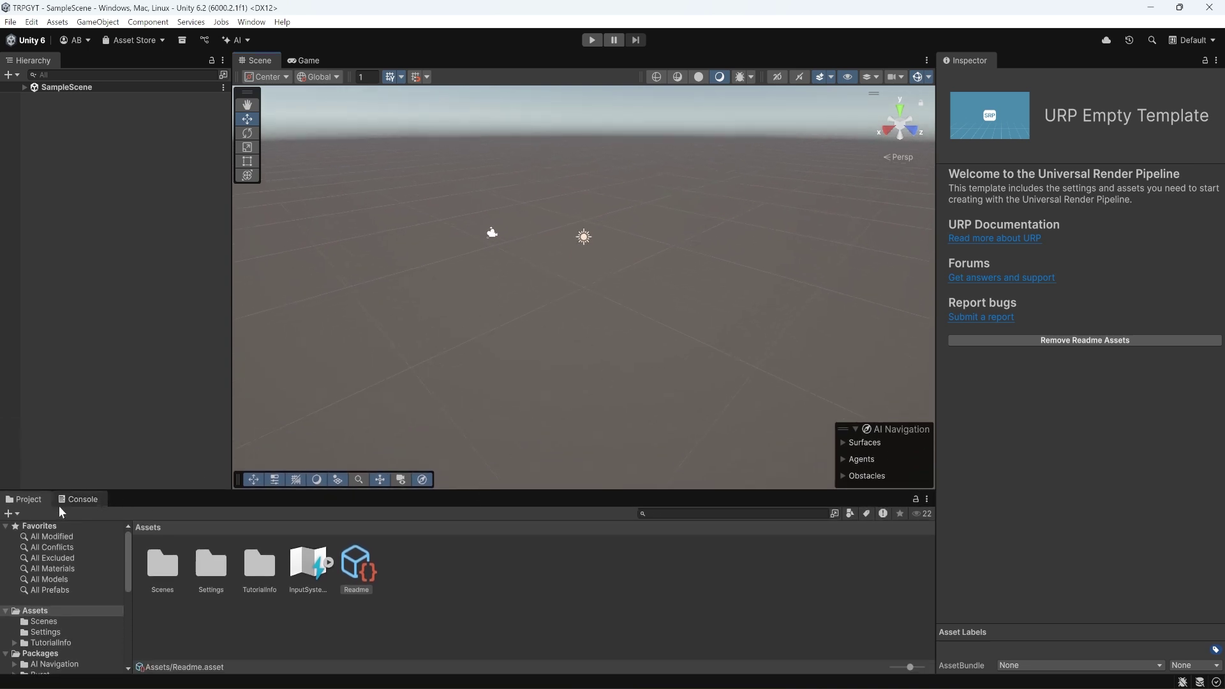
- Dock the Console in its own widened column to the right of the Scene view
{"action": "left_click_drag", "start_coordinate": [64, 503], "coordinate": [419, 335]}
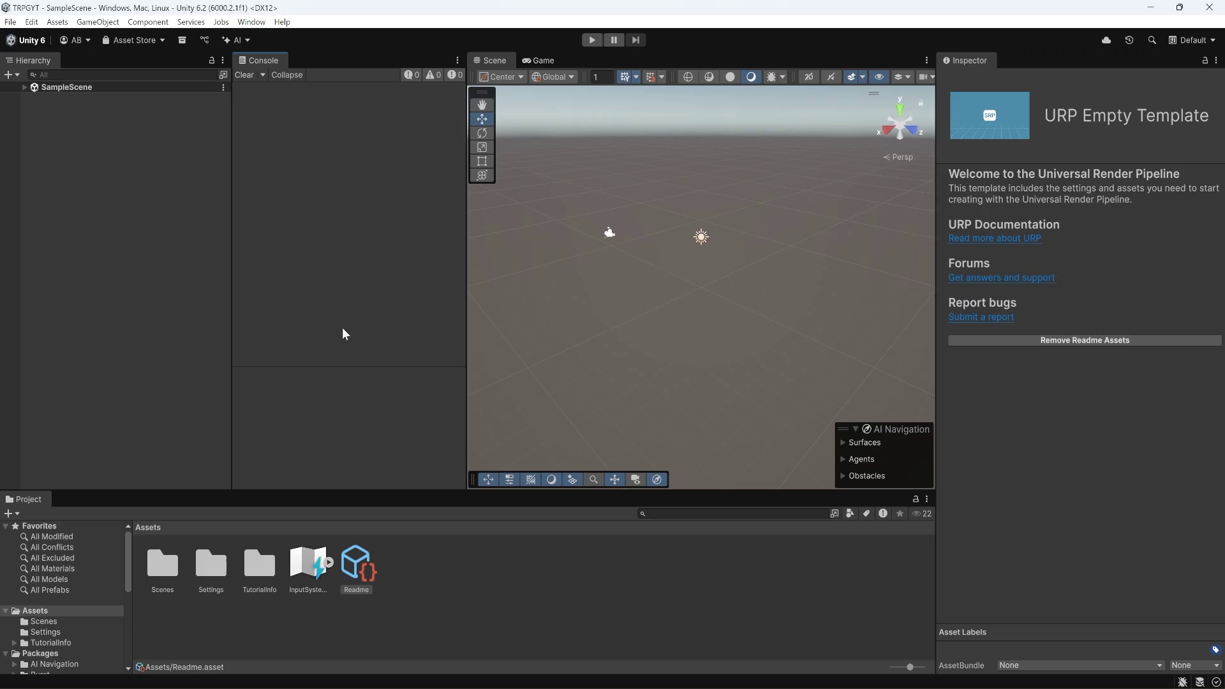
{"action": "left_click_drag", "start_coordinate": [268, 52], "coordinate": [778, 233]}
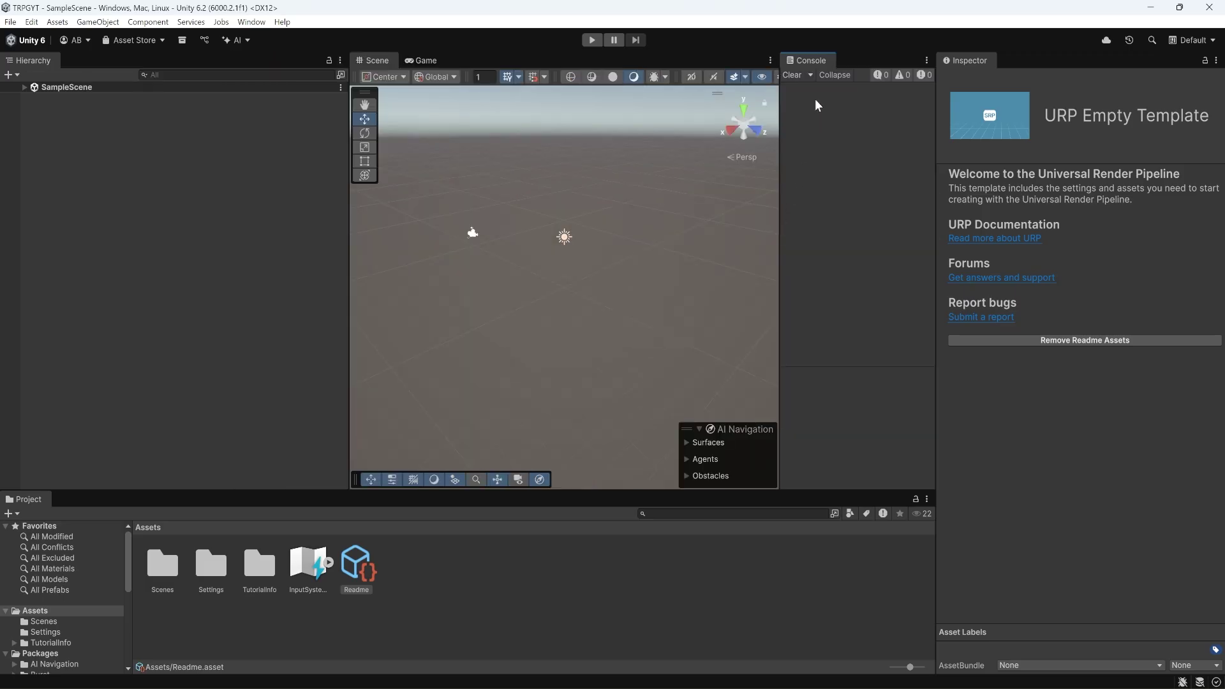
{"action": "left_click_drag", "start_coordinate": [817, 62], "coordinate": [722, 330]}
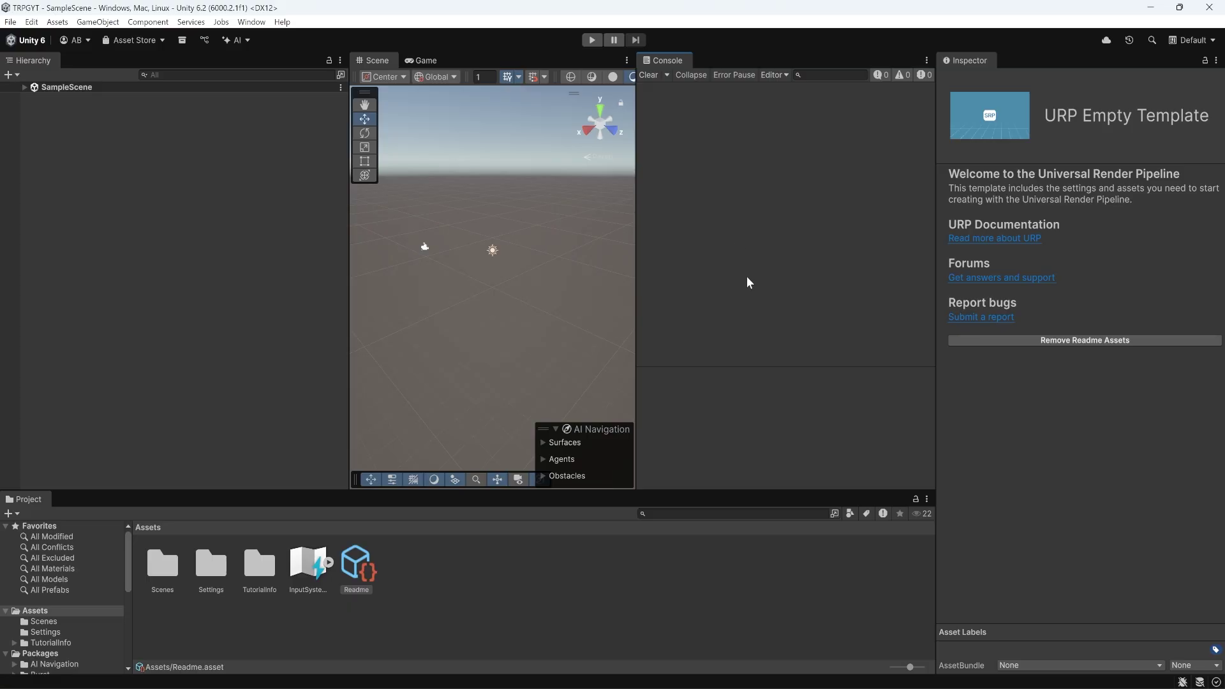
{"action": "left_click", "coordinate": [1176, 43]}
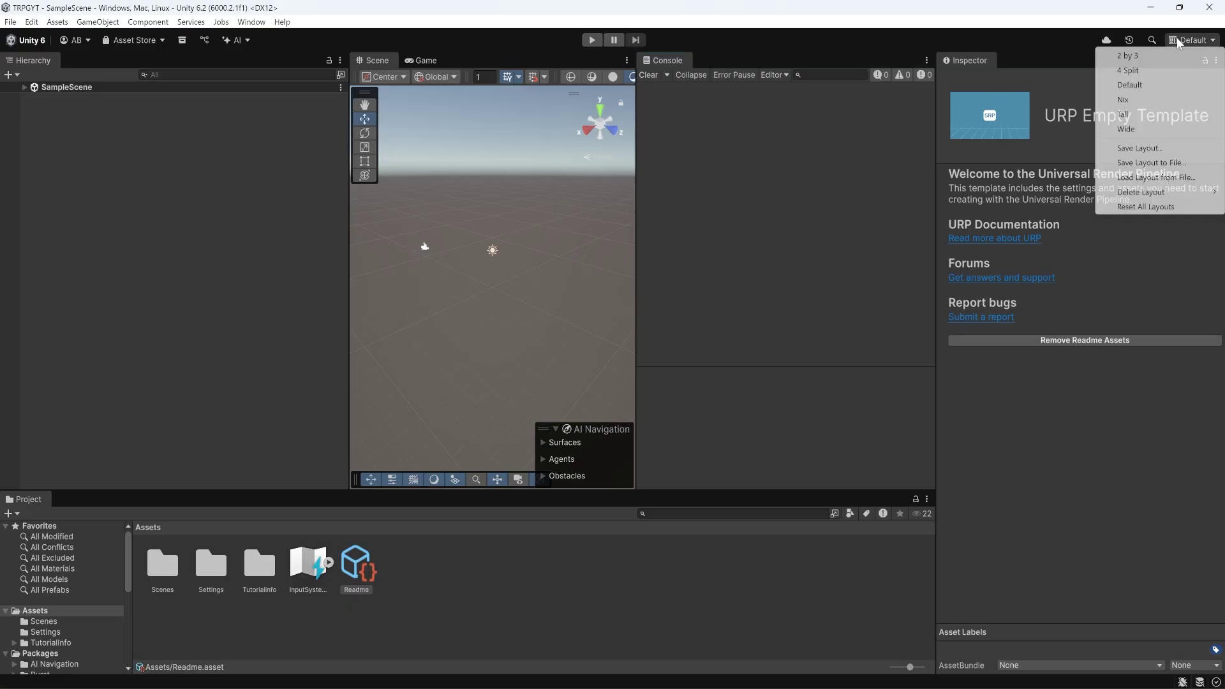
- Apply the Nix layout and rebalance the Scene and Game view widths
{"action": "left_click", "coordinate": [1146, 97]}
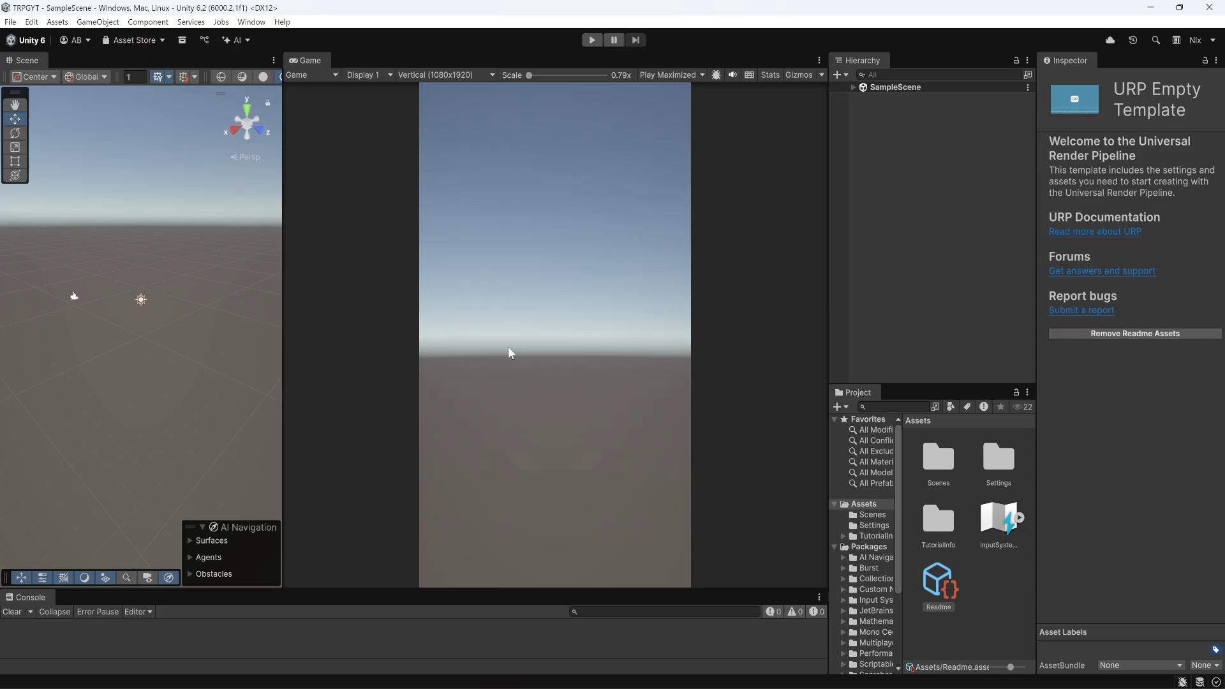
{"action": "left_click_drag", "start_coordinate": [282, 342], "coordinate": [487, 341]}
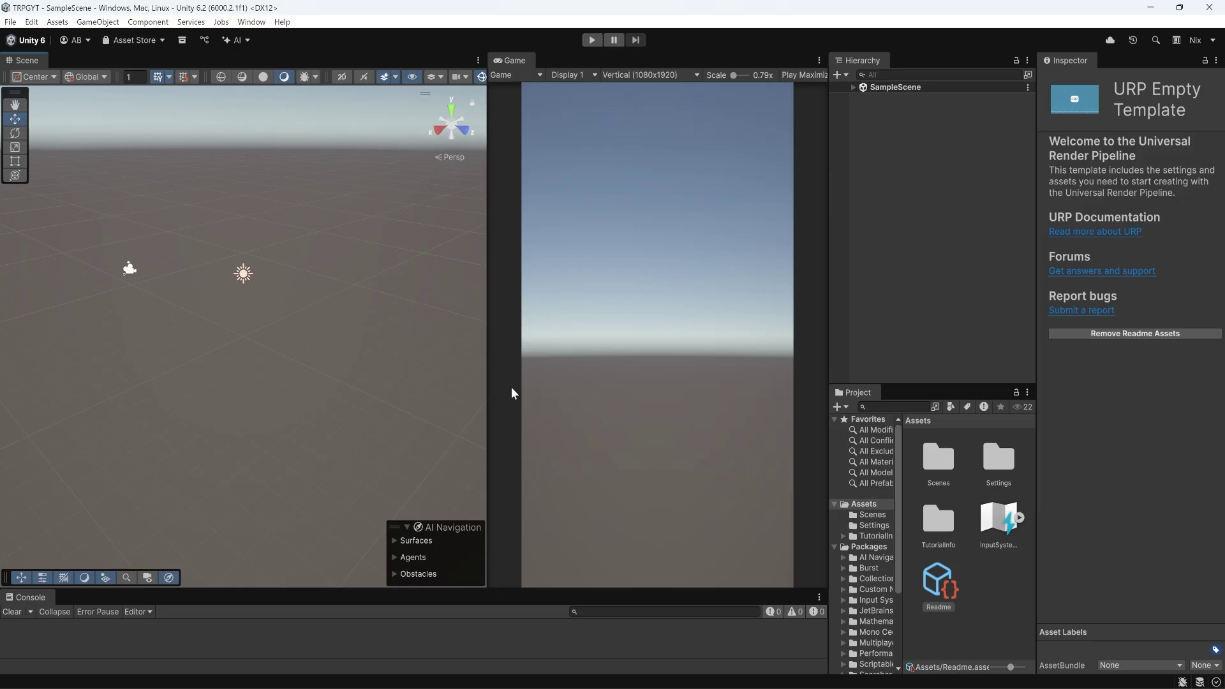
{"action": "left_click_drag", "start_coordinate": [487, 378], "coordinate": [443, 383]}
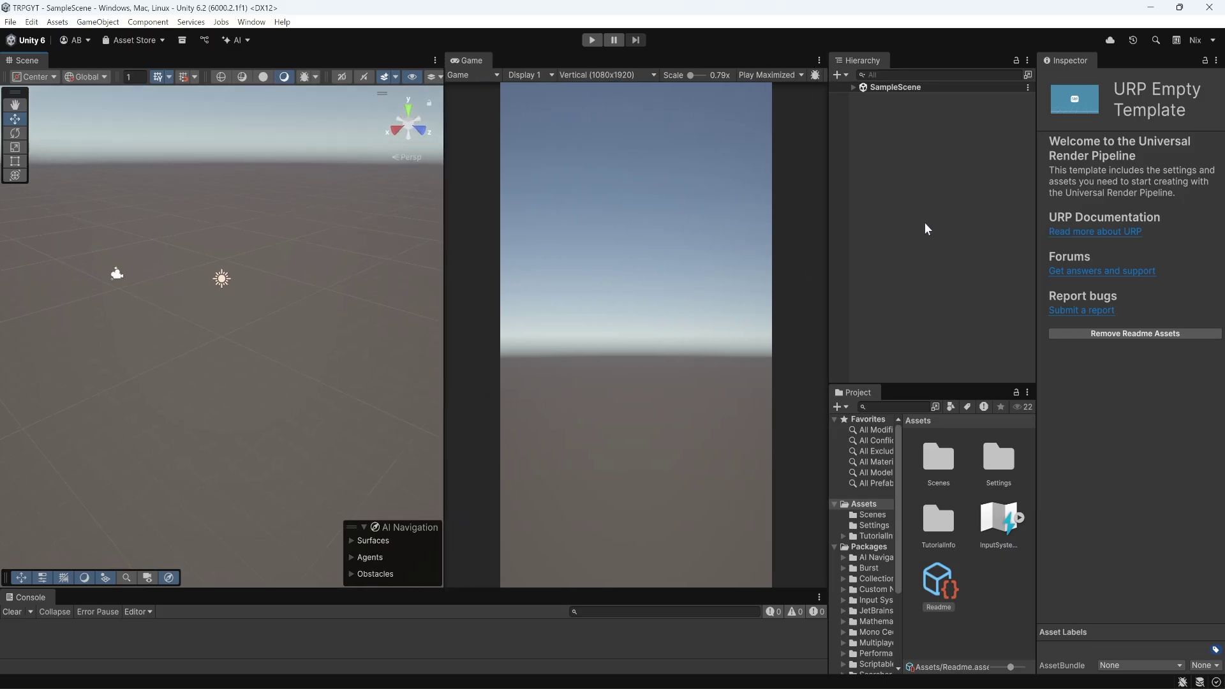
- Set the Game view to Play Focused and expand SampleScene in the Hierarchy
{"action": "left_click", "coordinate": [774, 76]}
{"action": "left_click", "coordinate": [777, 89]}
{"action": "left_click", "coordinate": [854, 88]}
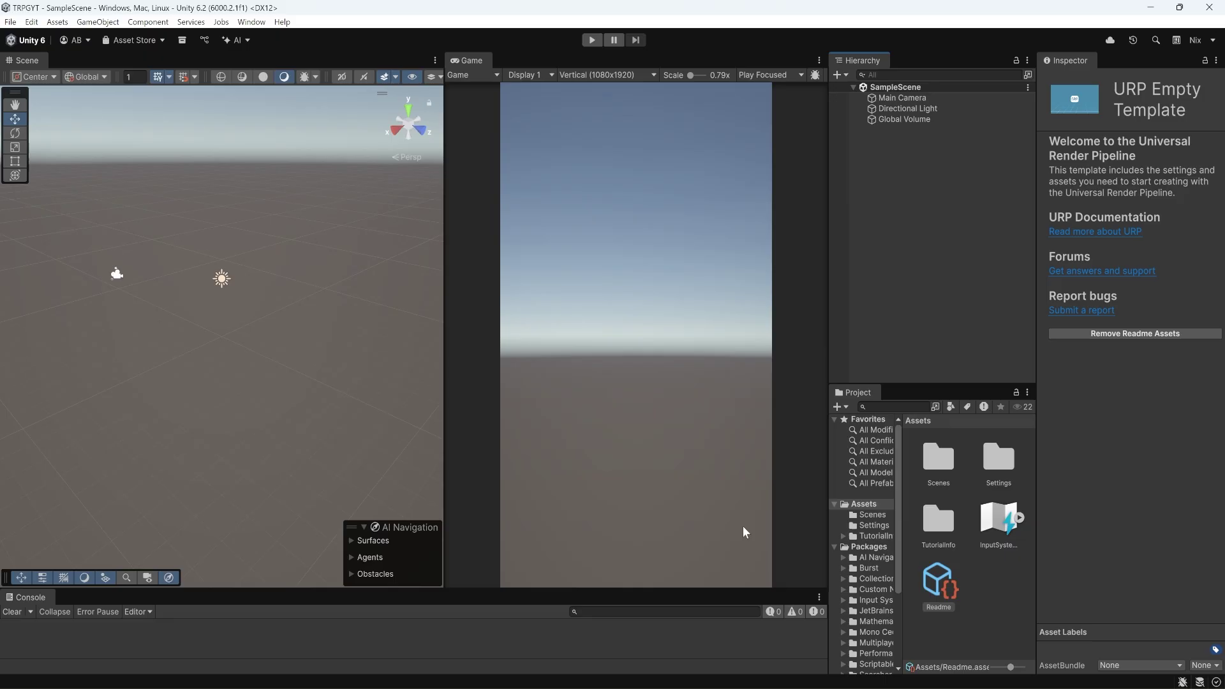
- Remove the Readme and TutorialInfo assets via the Readme asset's Remove Readme Assets, confirming with Proceed
{"action": "left_click", "coordinate": [945, 595]}
{"action": "left_click", "coordinate": [1102, 335]}
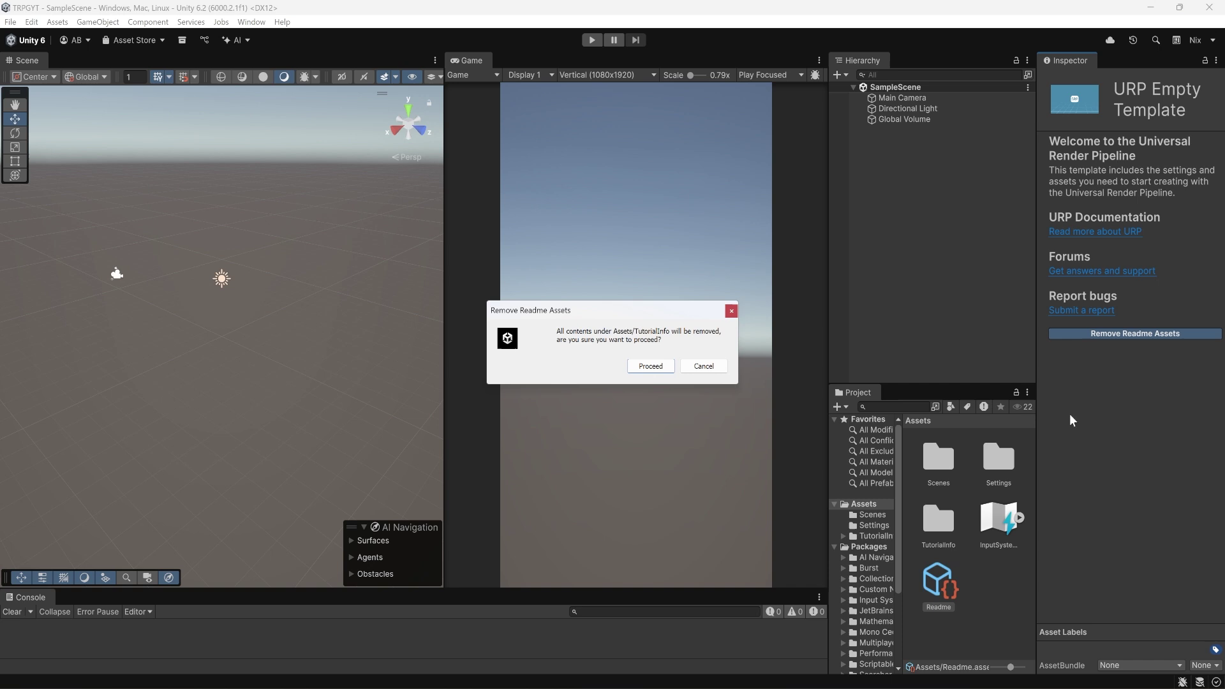
{"action": "left_click", "coordinate": [644, 363]}
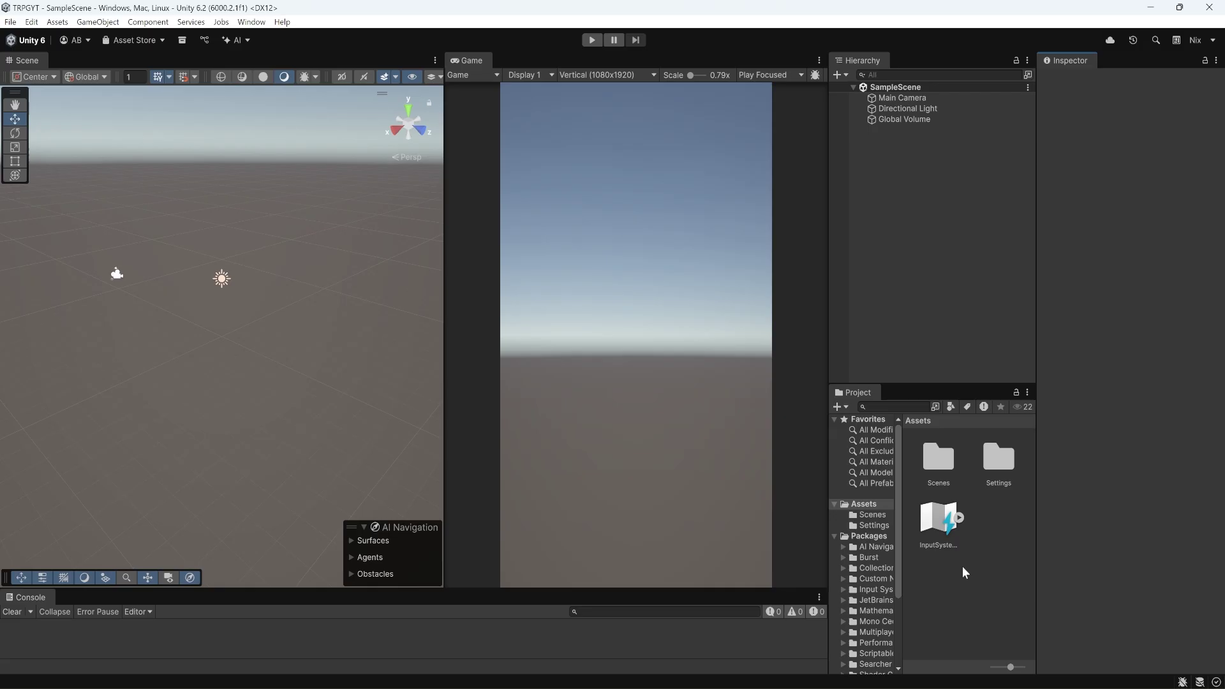
- Create a Scripts folder in the project's Assets
{"action": "right_click", "coordinate": [990, 532]}
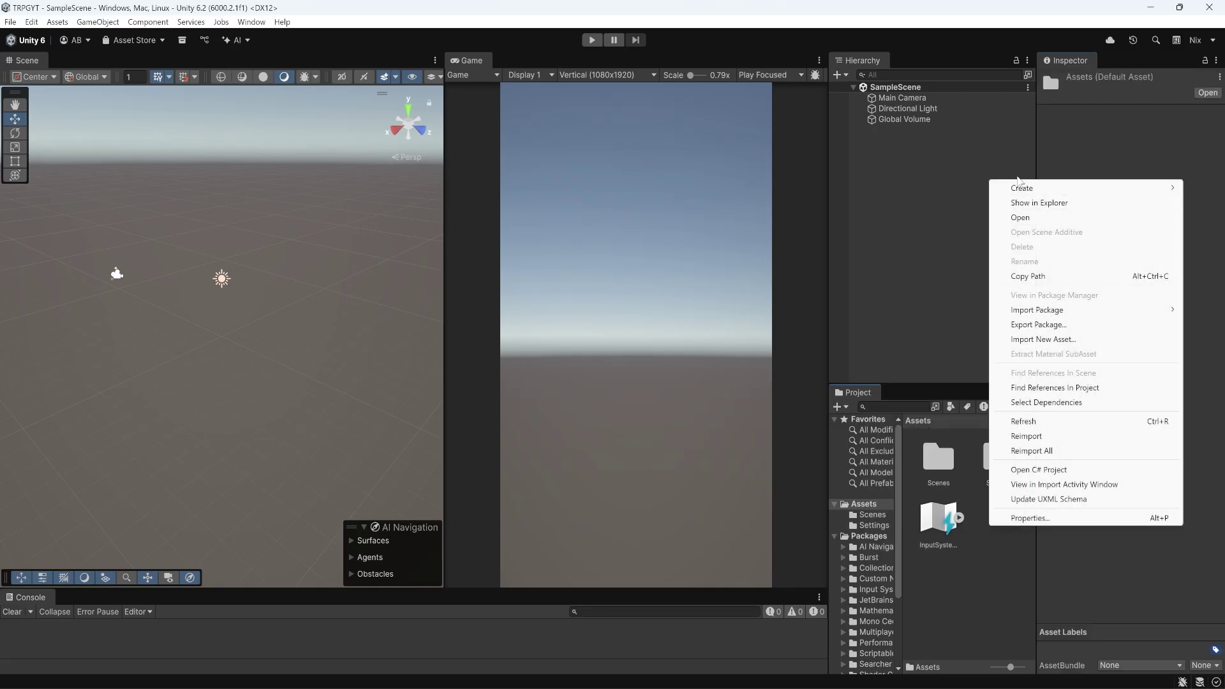
{"action": "mouse_move", "coordinate": [1033, 188]}
{"action": "left_click", "coordinate": [975, 557]}
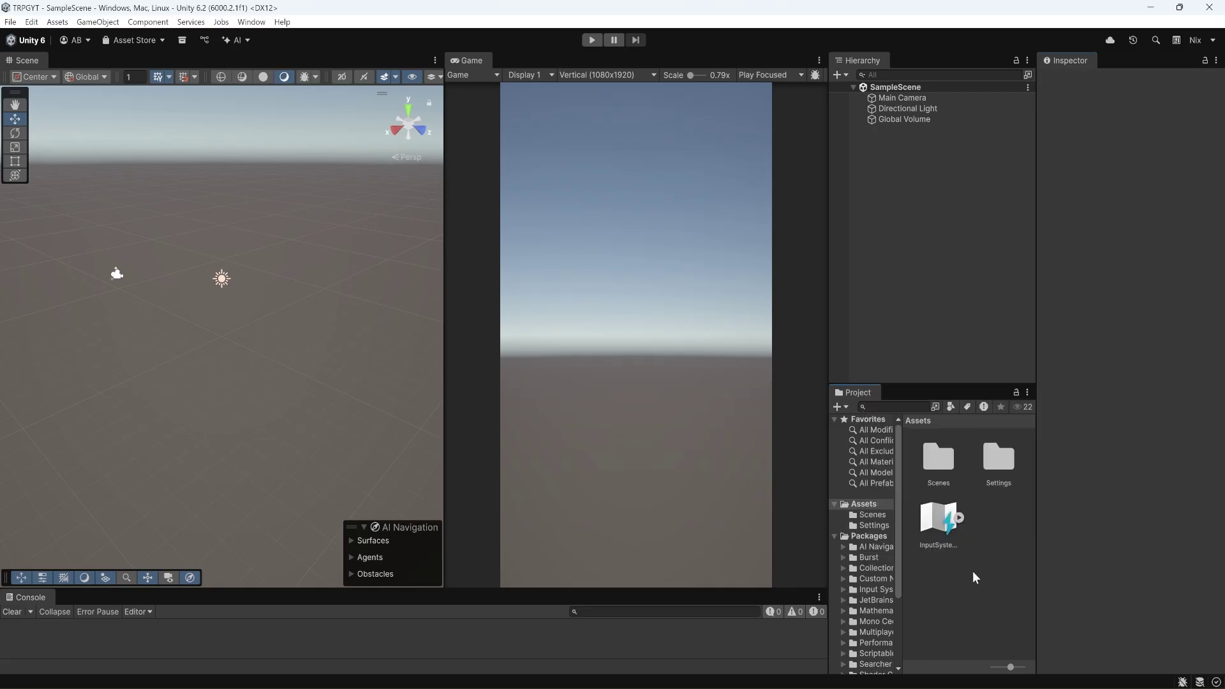
{"action": "right_click", "coordinate": [974, 558]}
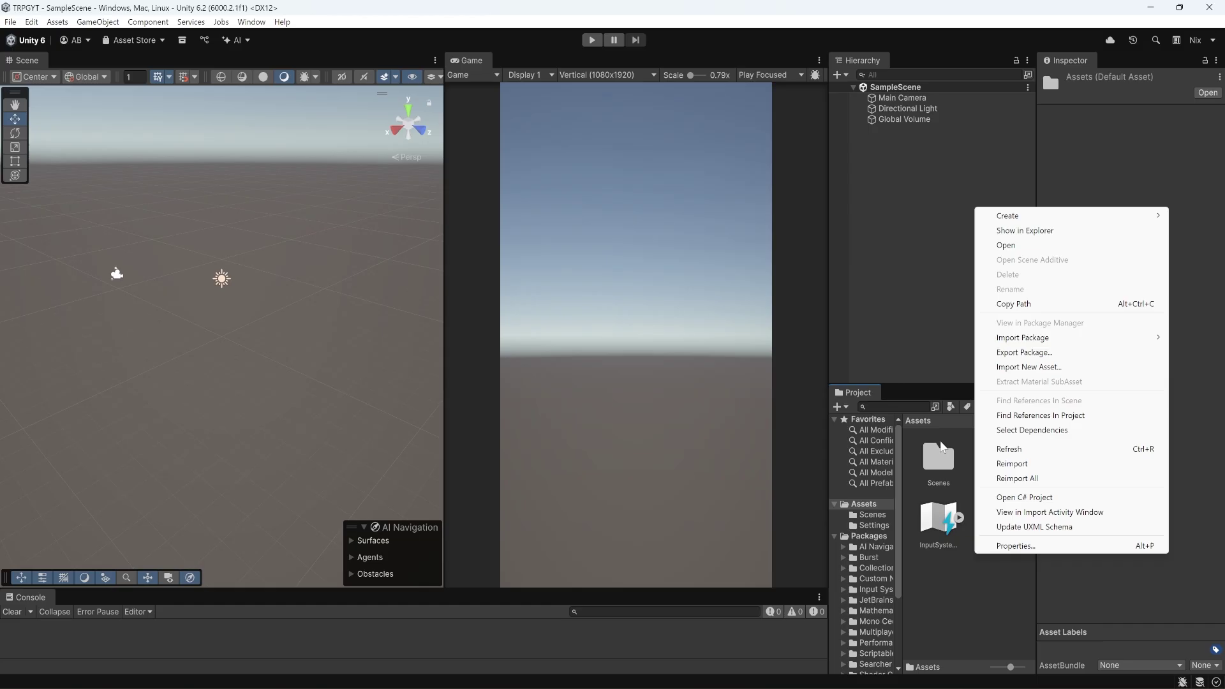
{"action": "mouse_move", "coordinate": [1056, 217]}
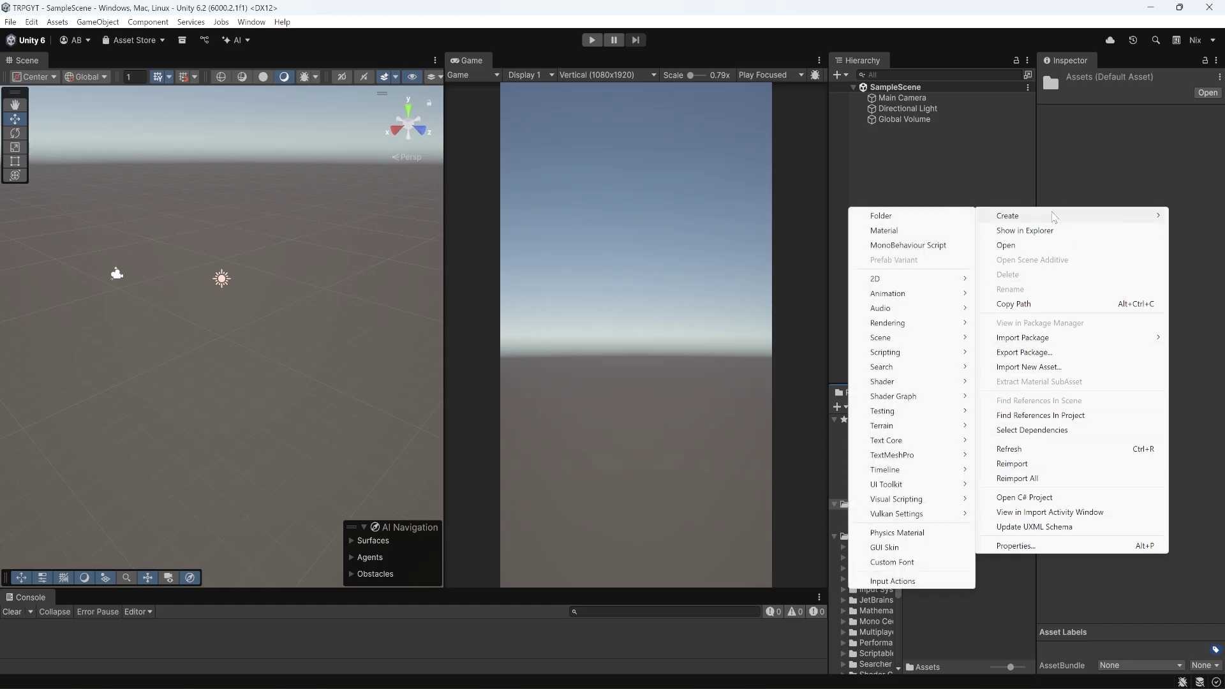
{"action": "left_click", "coordinate": [929, 217]}
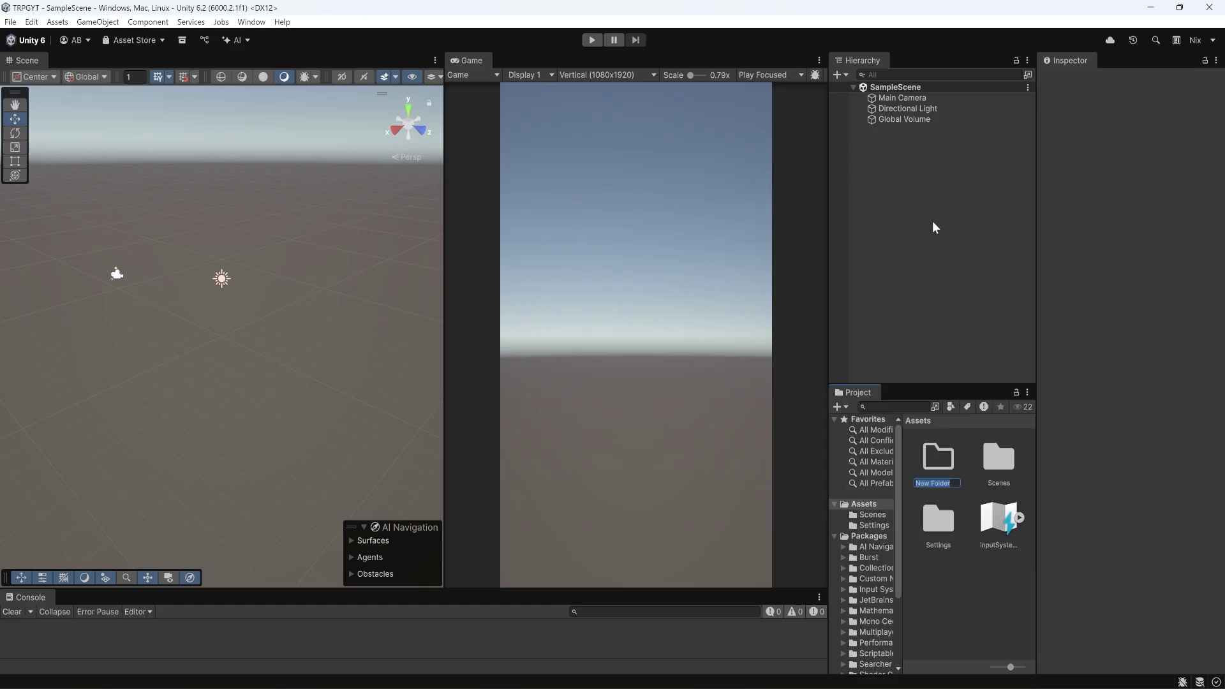
{"action": "type", "text": "Scripts"}
{"action": "key", "text": "Return"}
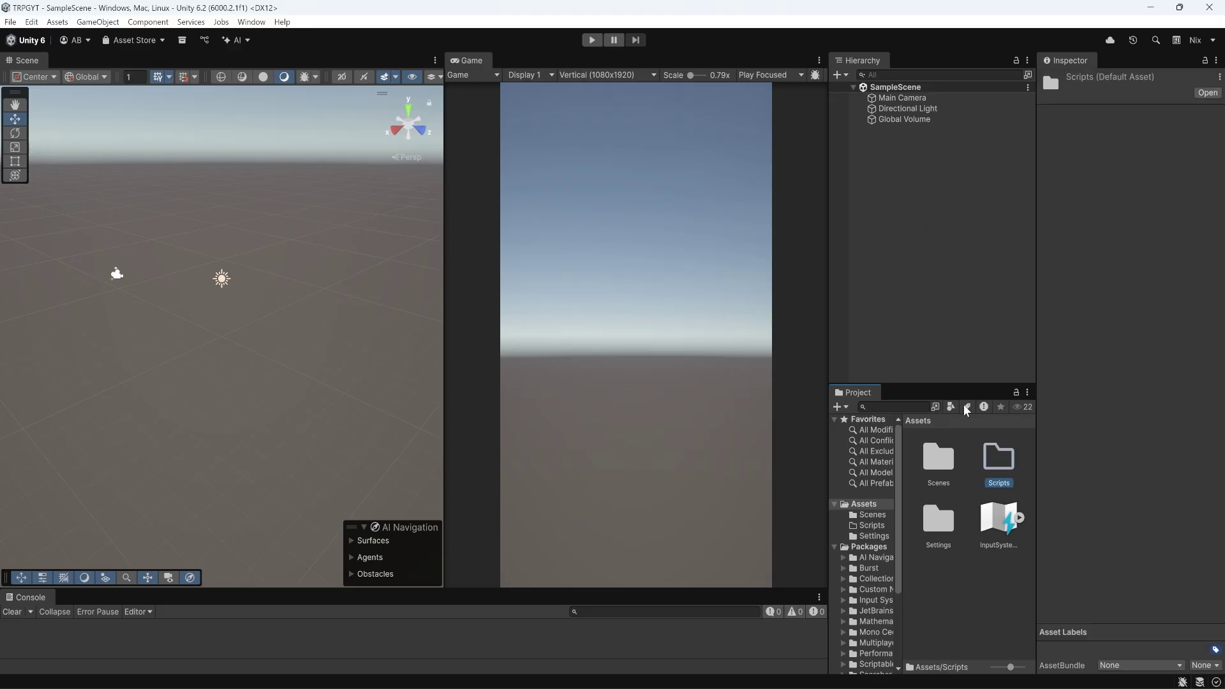
- Add Materials and Prefabs folders to Assets
{"action": "right_click", "coordinate": [935, 587]}
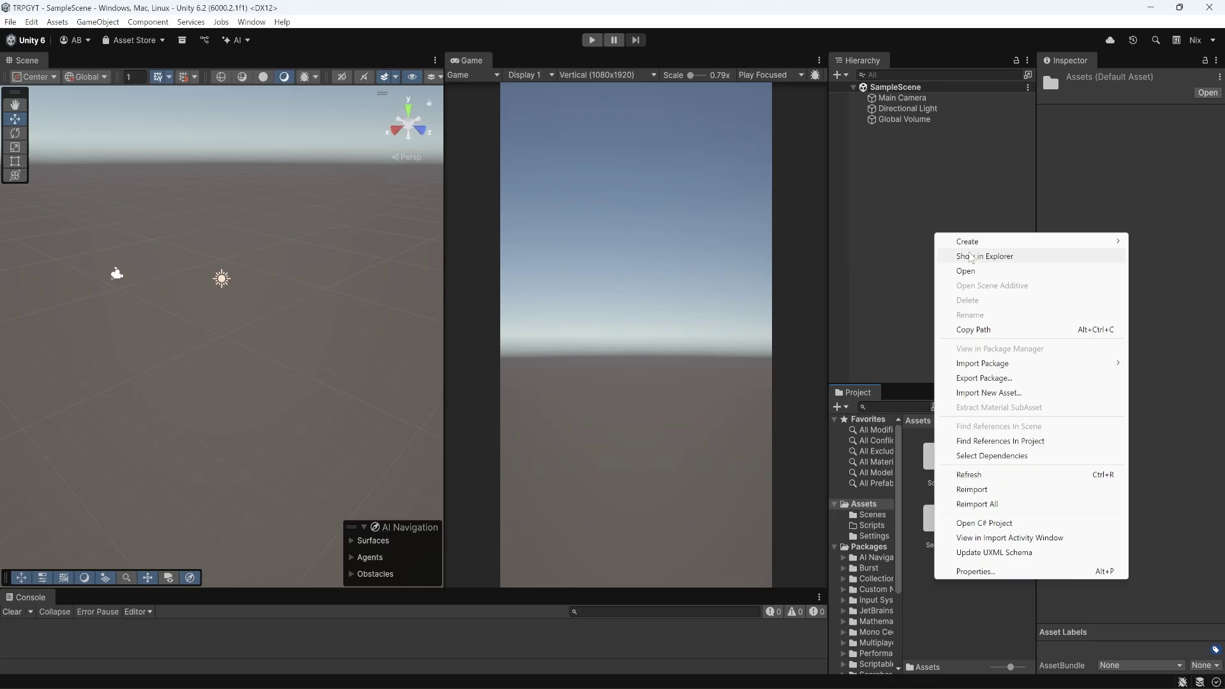
{"action": "mouse_move", "coordinate": [970, 241]}
{"action": "left_click", "coordinate": [893, 241]}
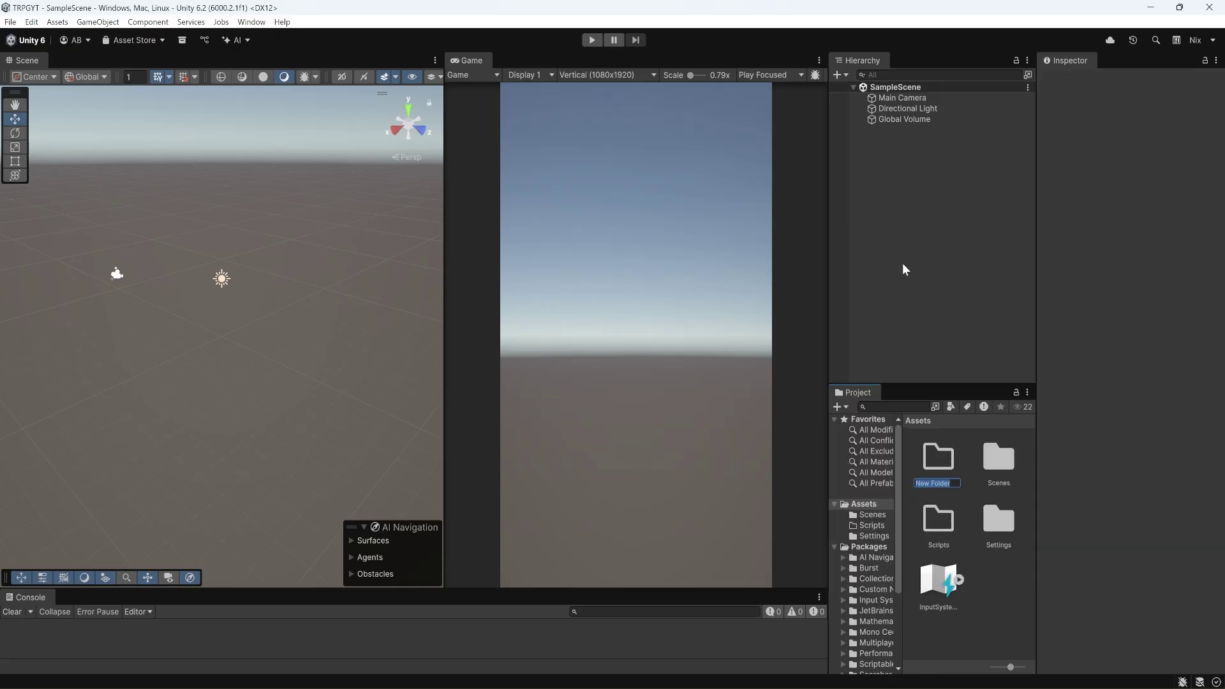
{"action": "type", "text": "Materials"}
{"action": "key", "text": "Return"}
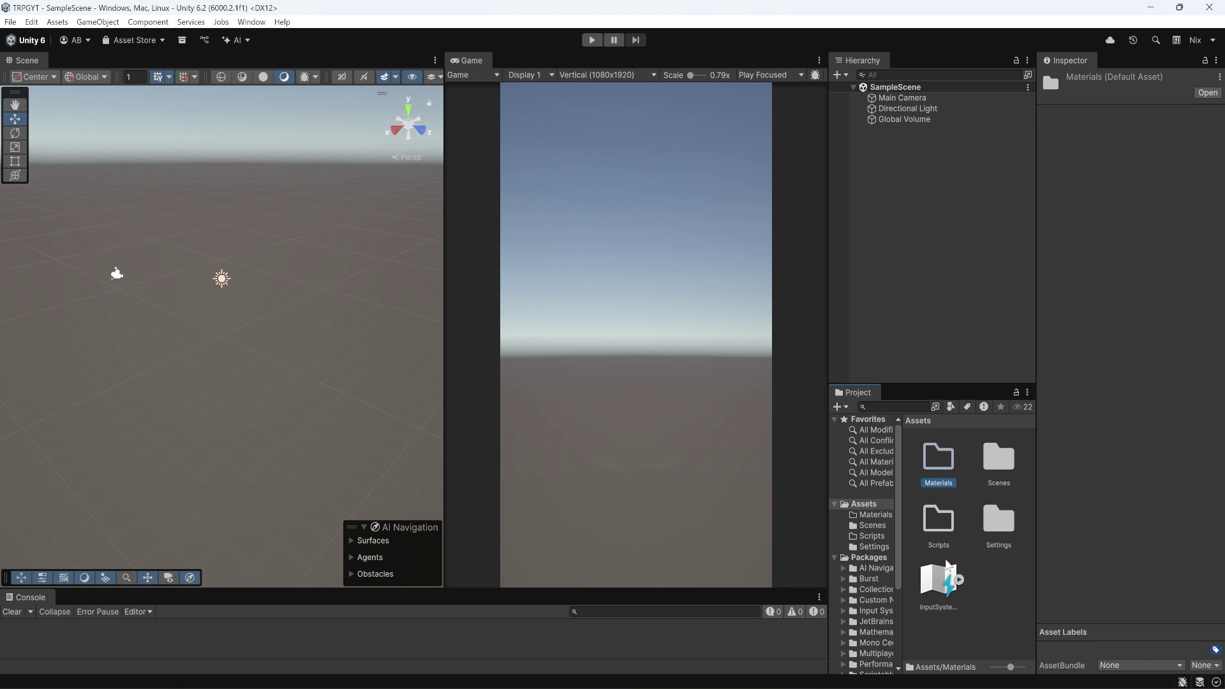
{"action": "right_click", "coordinate": [993, 583]}
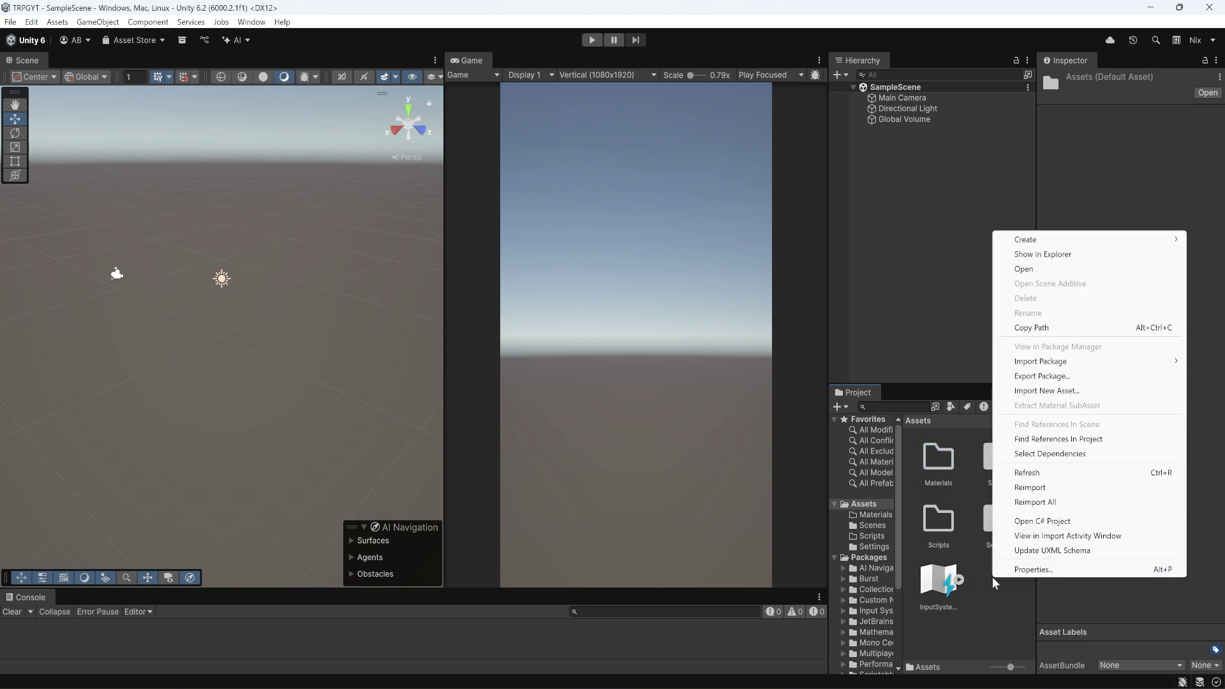
{"action": "mouse_move", "coordinate": [1027, 239]}
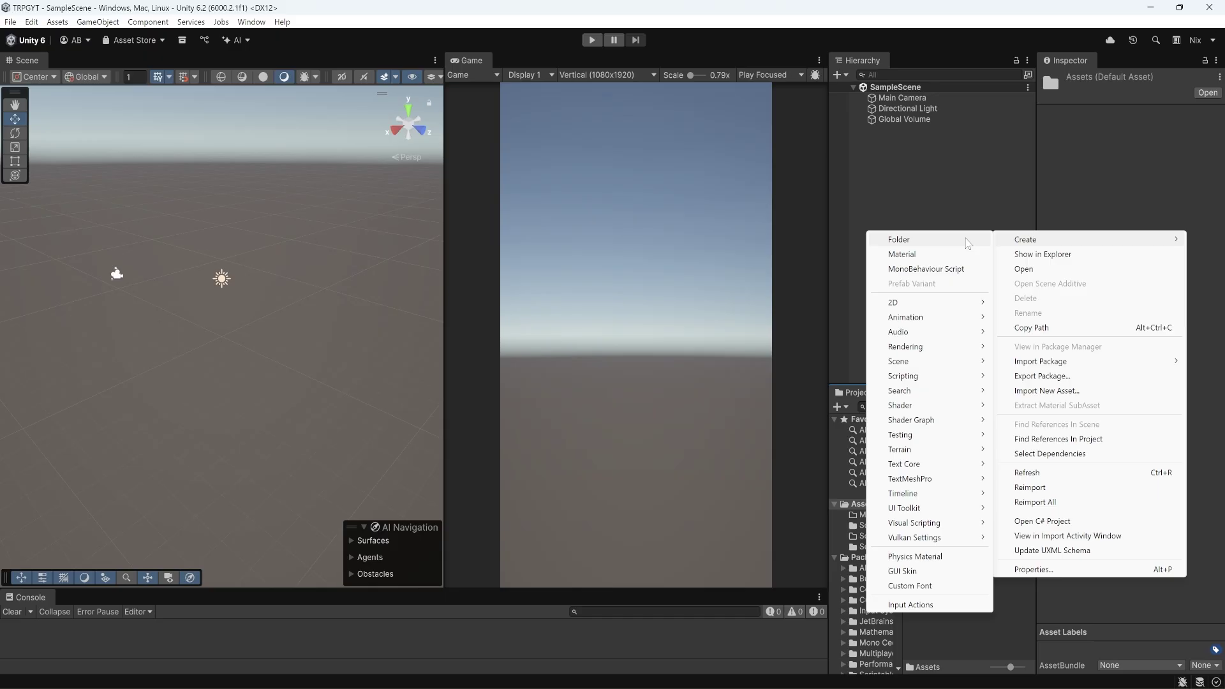
{"action": "left_click", "coordinate": [966, 241]}
{"action": "type", "text": "P"}
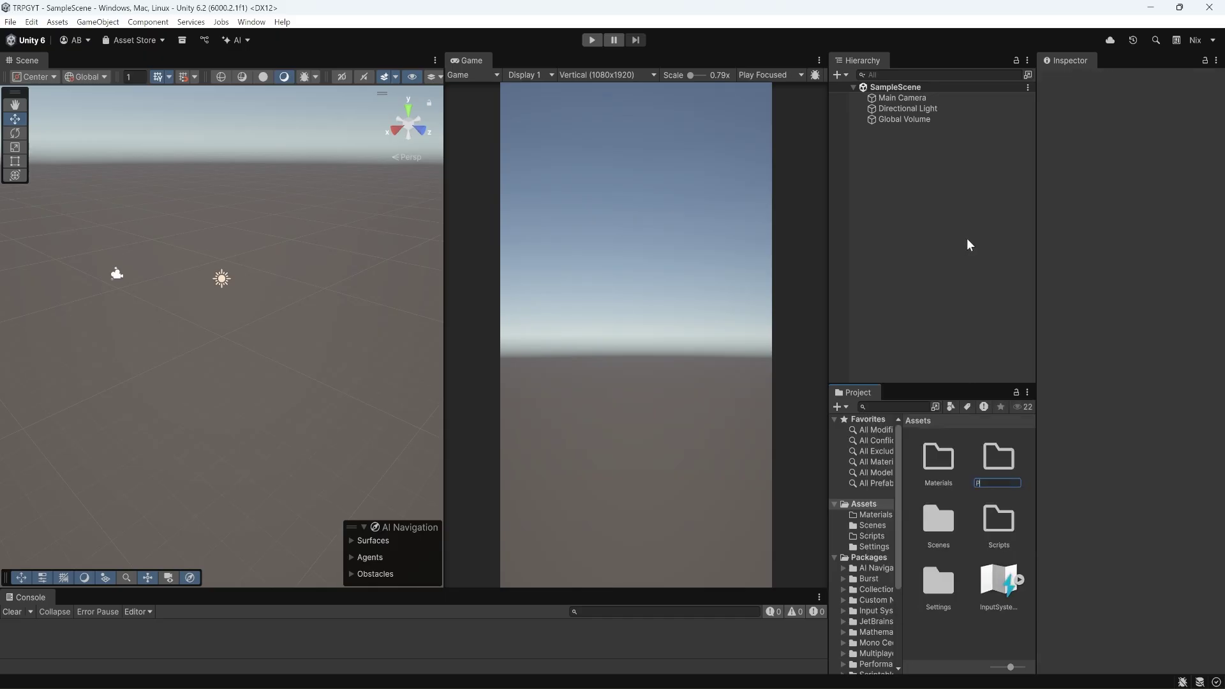
{"action": "type", "text": "refabs"}
{"action": "key", "text": "Return"}
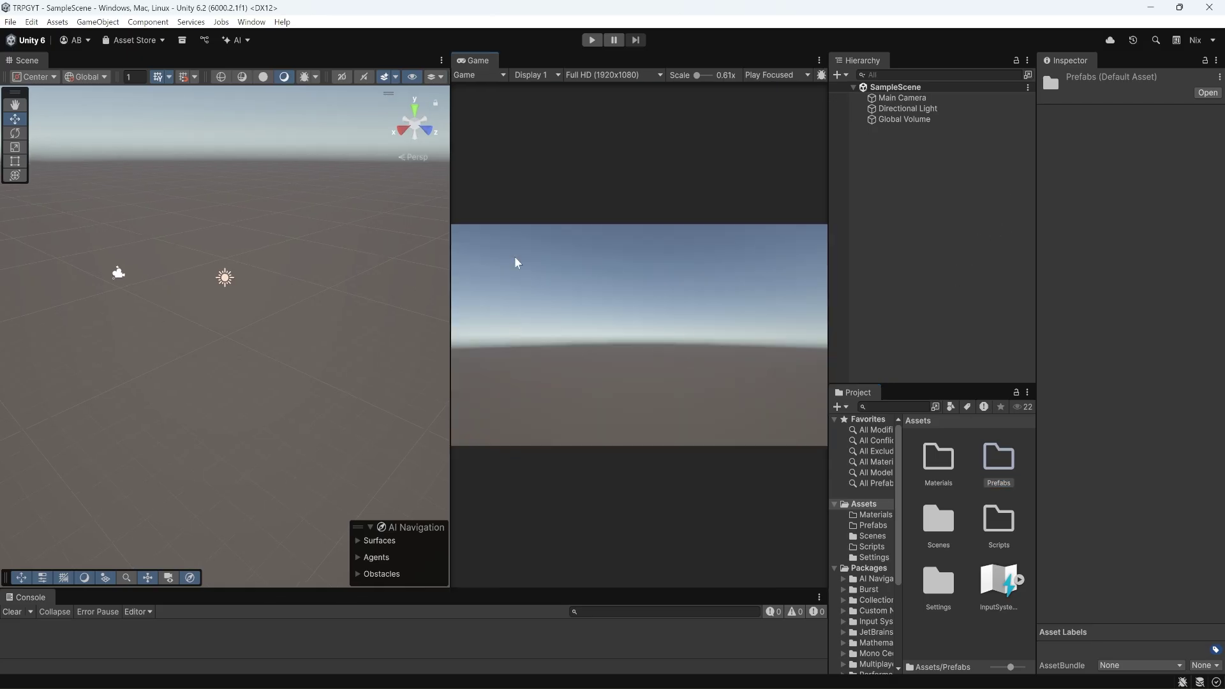
- Set the Main Camera's position to X 10 and Y 15
{"action": "left_click", "coordinate": [922, 98]}
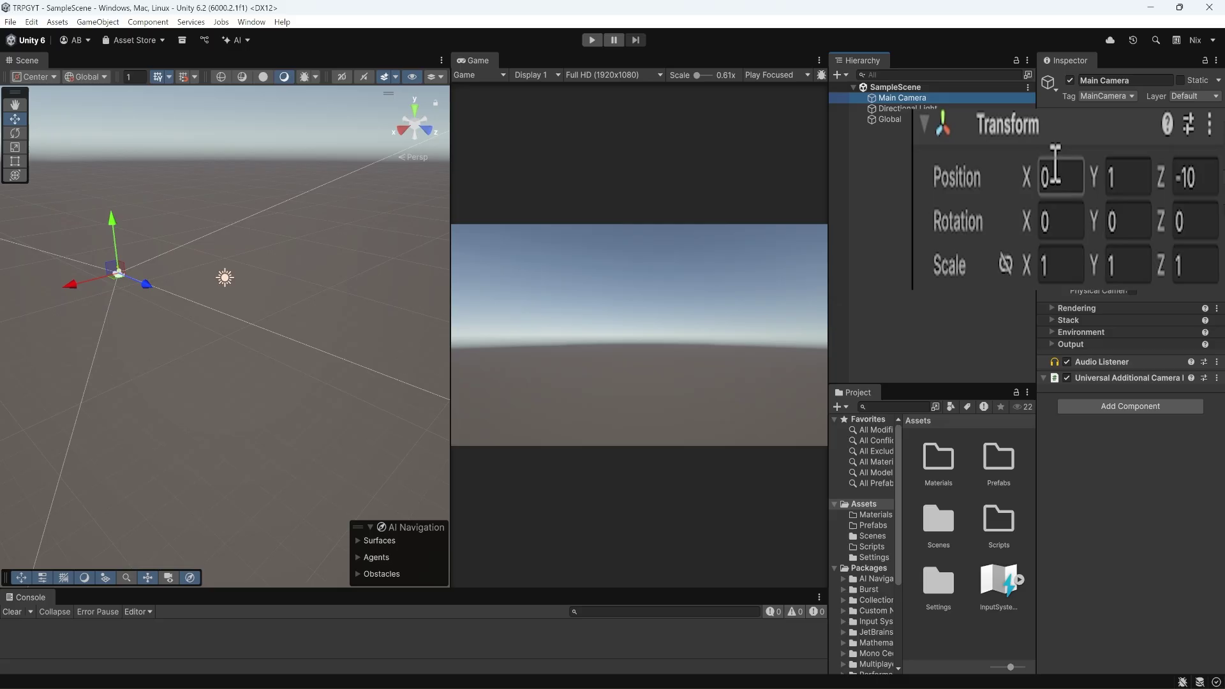
{"action": "left_click", "coordinate": [1056, 167]}
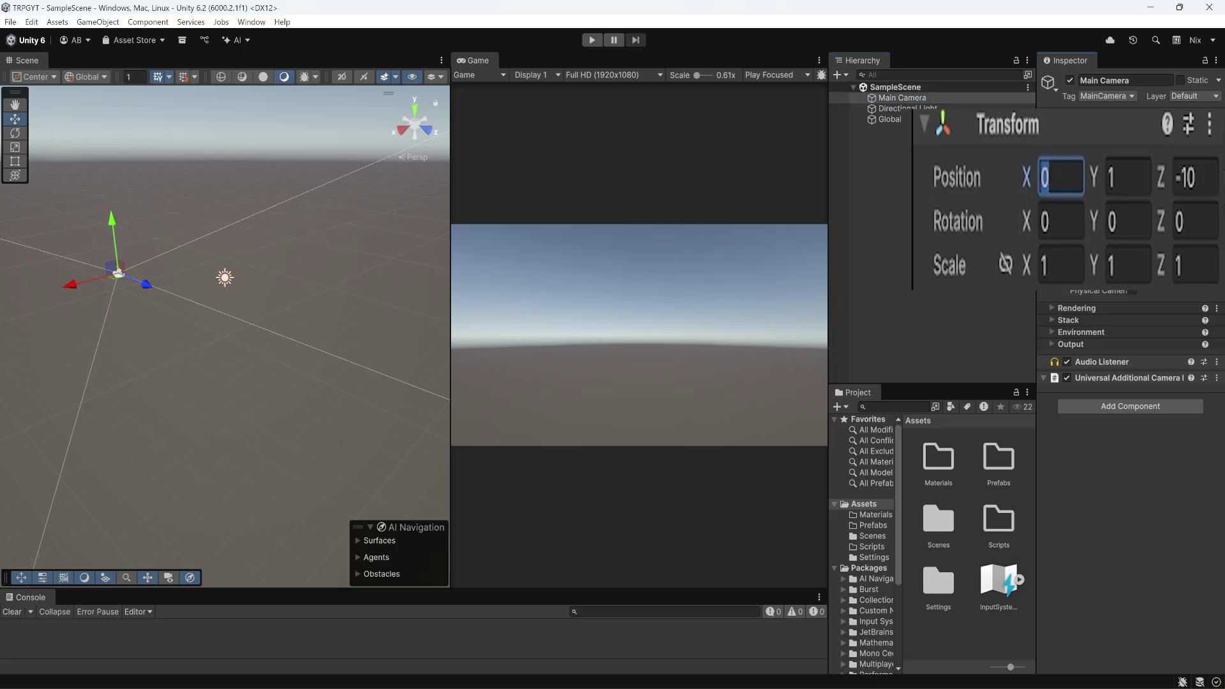
{"action": "type", "text": "10"}
{"action": "key", "text": "Tab"}
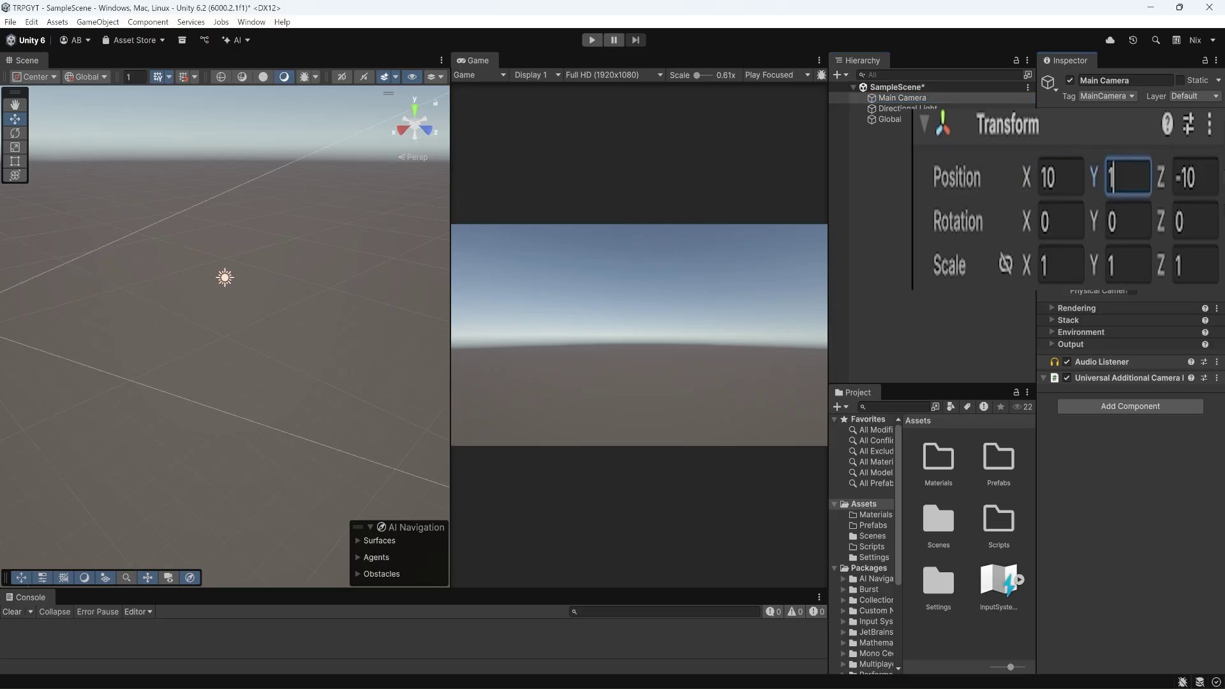
{"action": "type", "text": "15"}
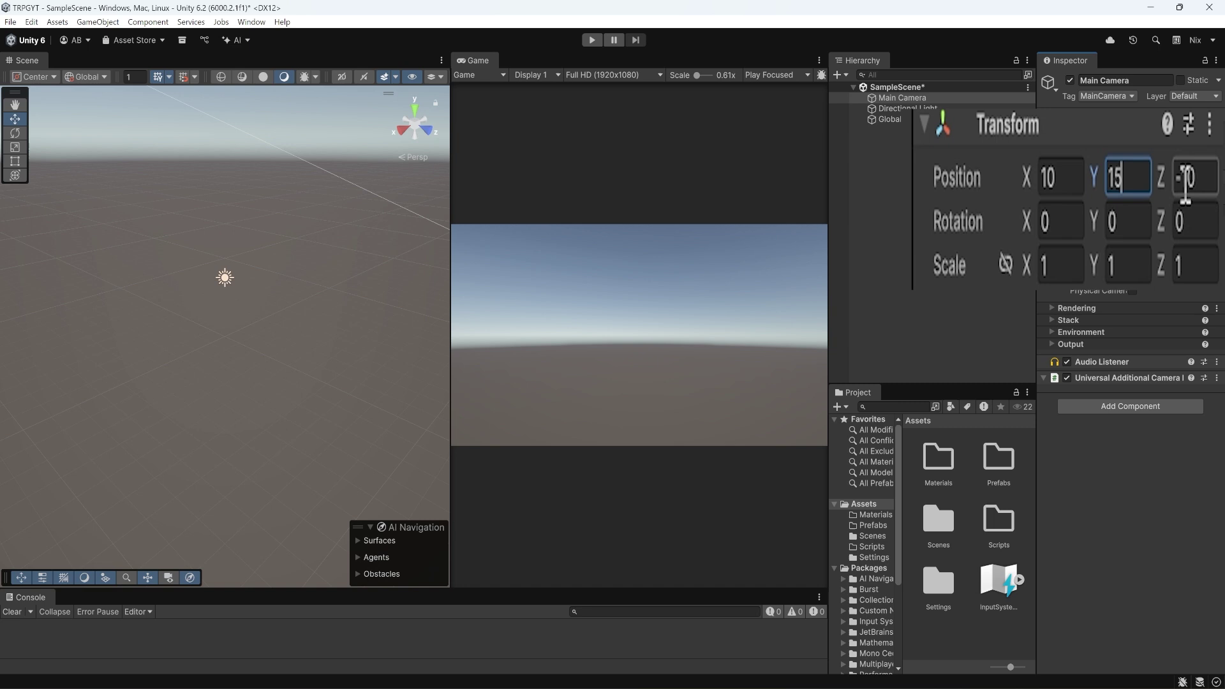
{"action": "left_click", "coordinate": [1163, 178]}
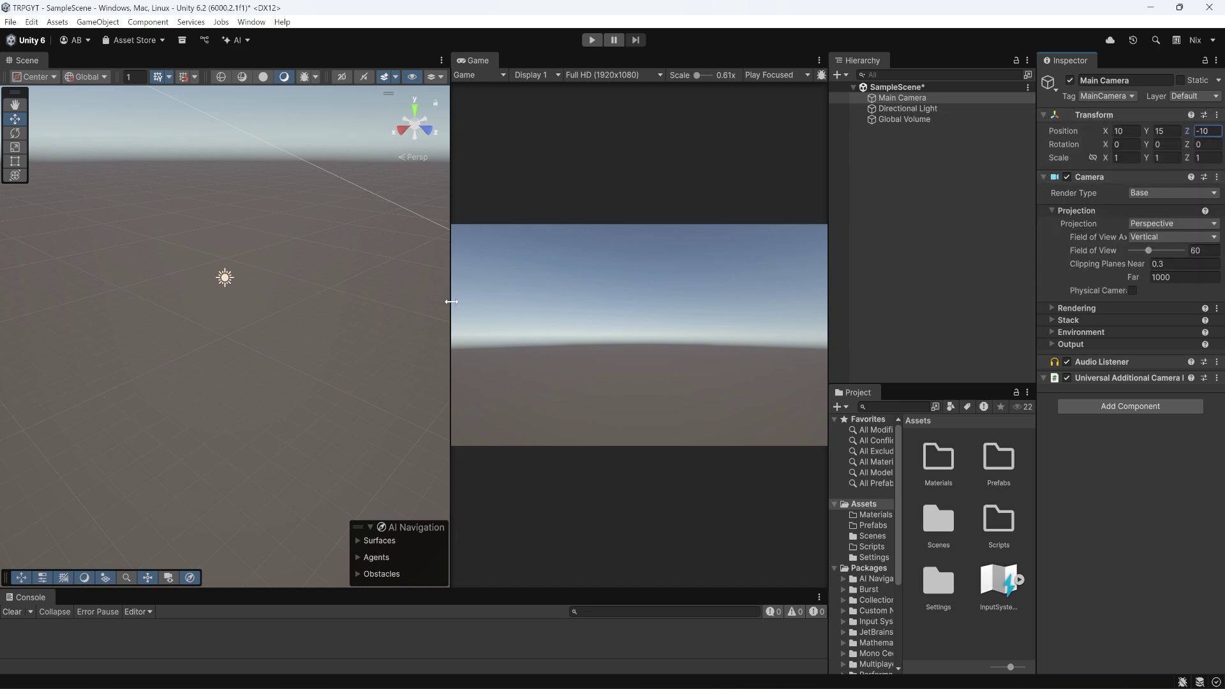
{"action": "left_click_drag", "start_coordinate": [449, 315], "coordinate": [678, 307]}
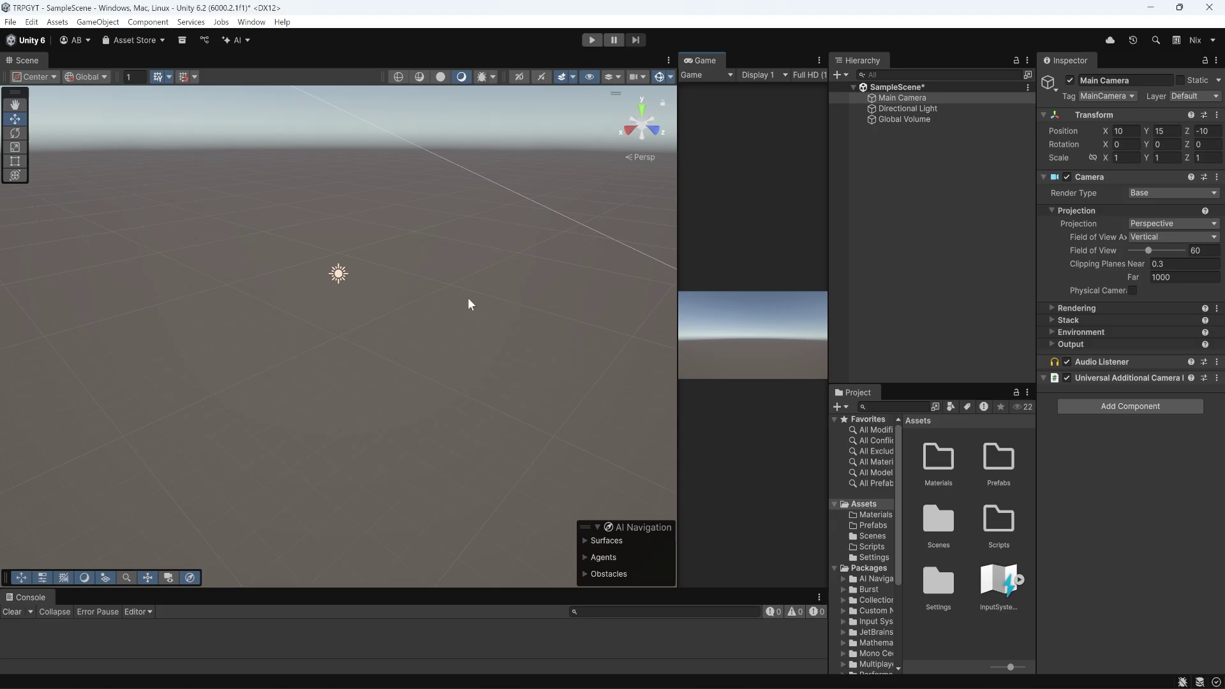
{"action": "right_click_drag", "start_coordinate": [468, 303], "coordinate": [477, 238]}
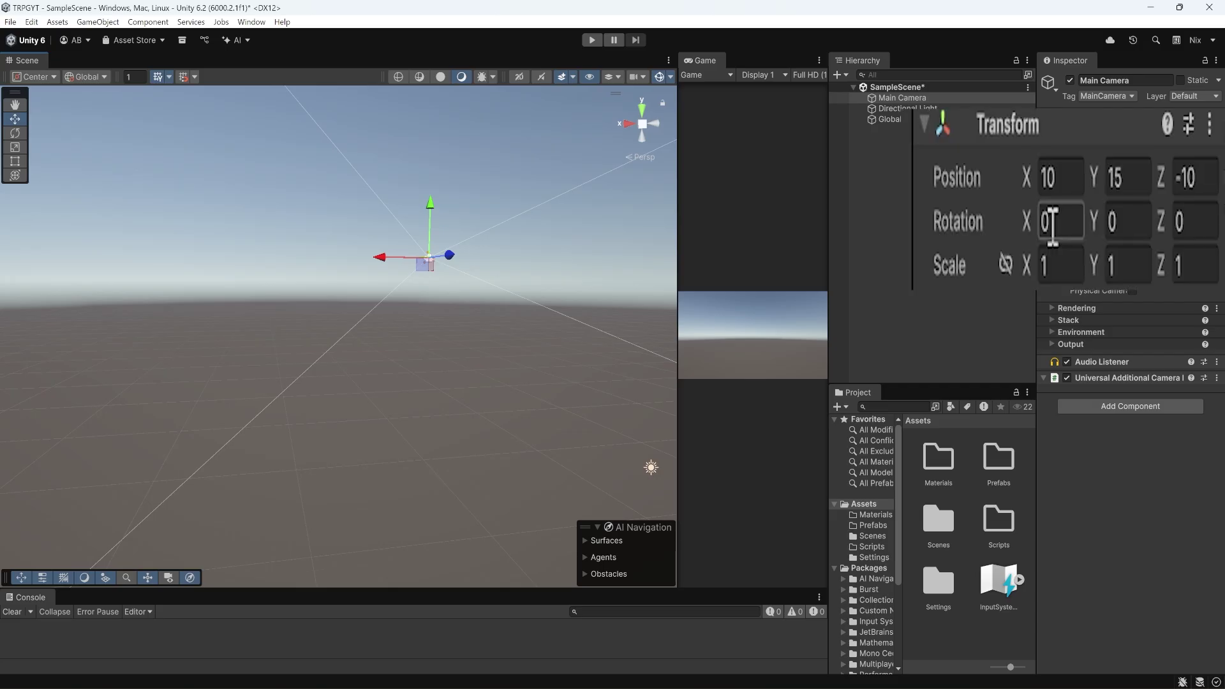
- Rotate the Main Camera to X 45 and Y -45
{"action": "left_click", "coordinate": [1053, 224]}
{"action": "type", "text": "45"}
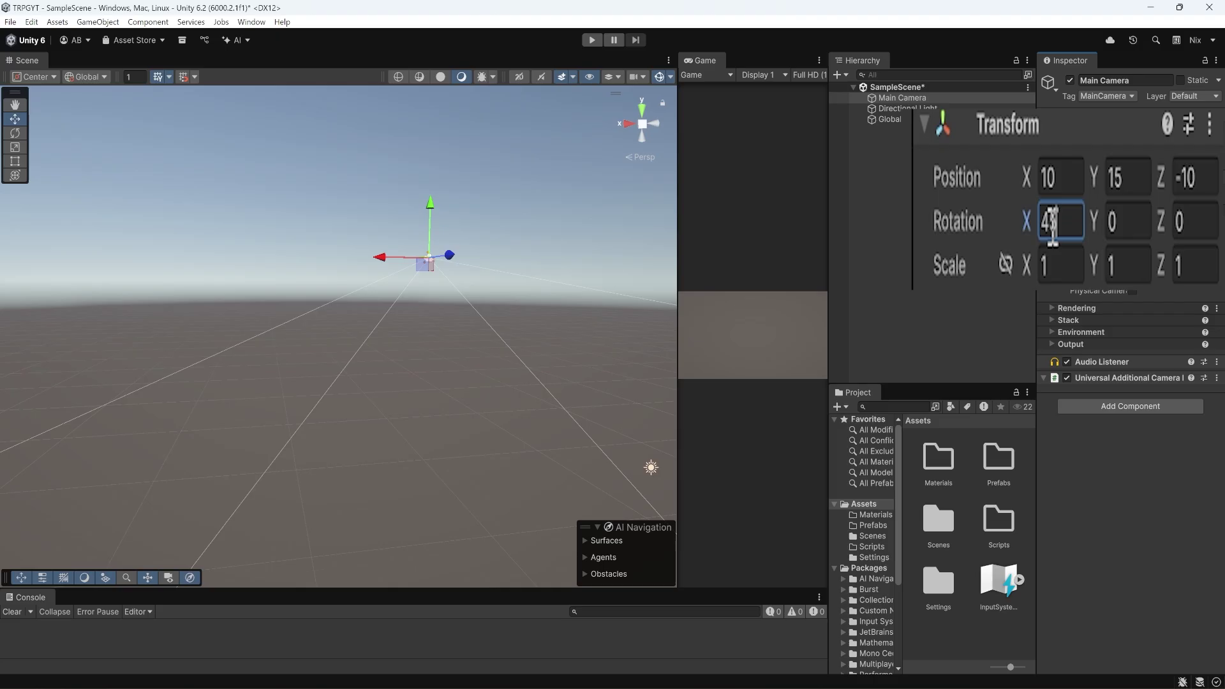
{"action": "left_click", "coordinate": [1120, 222]}
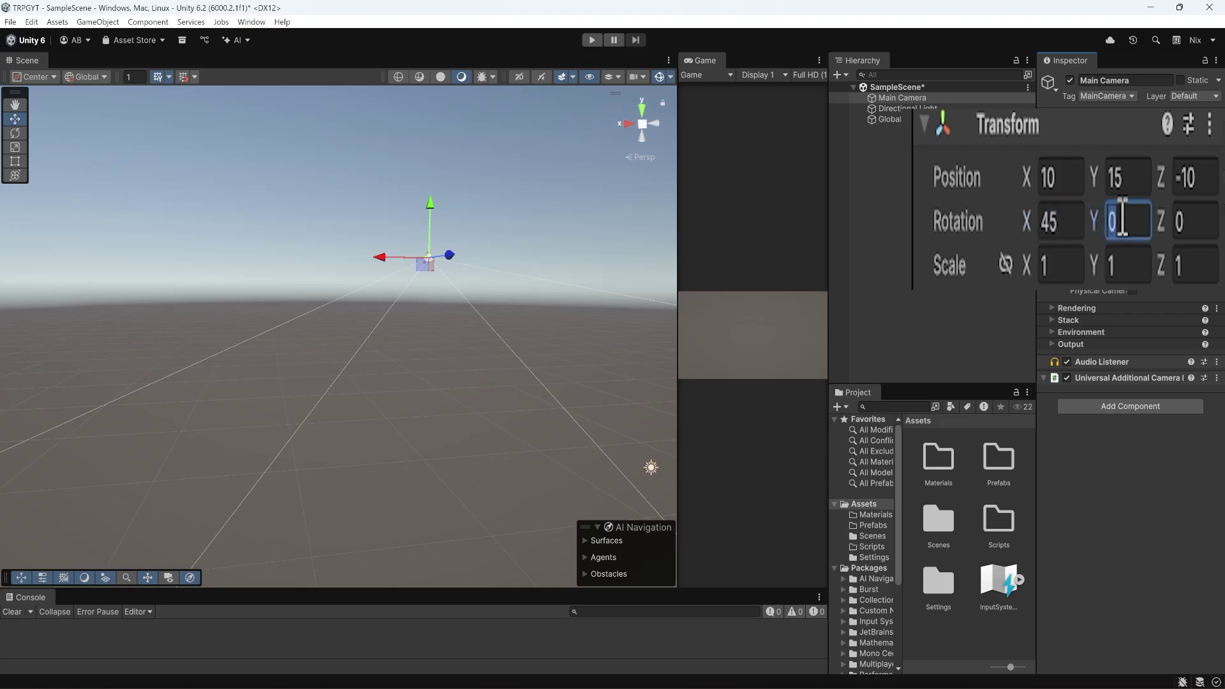
{"action": "type", "text": "-45"}
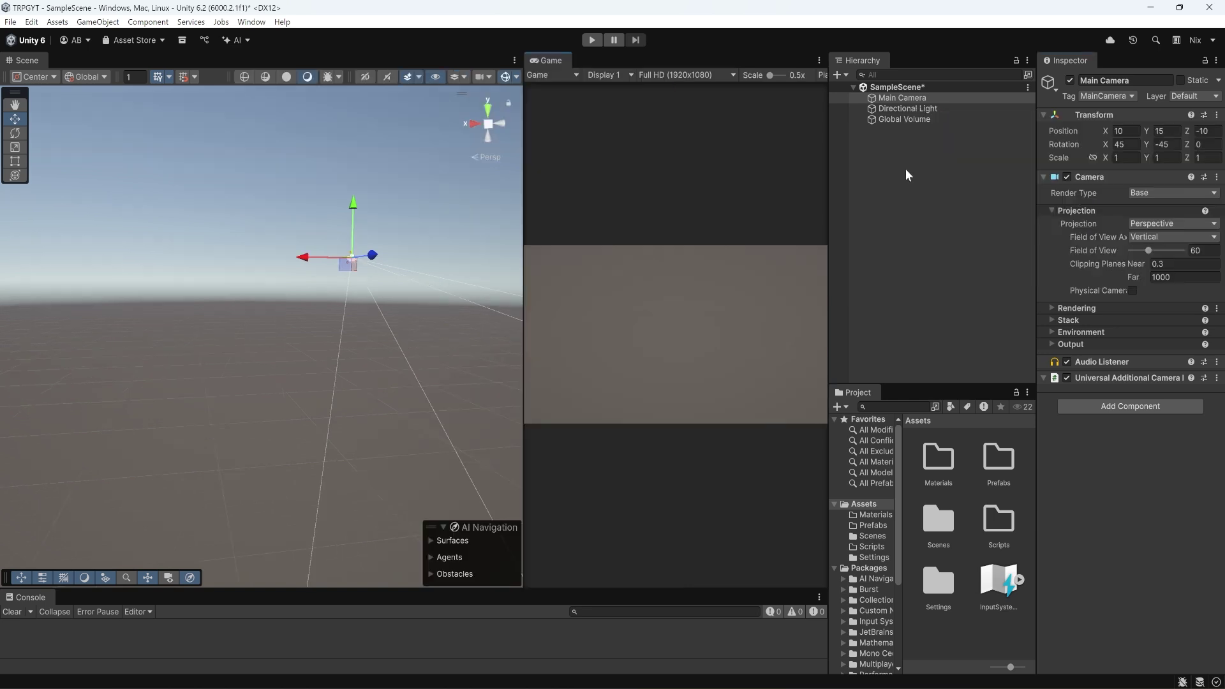
- Add an empty GridManager object and reset its transform
{"action": "right_click", "coordinate": [891, 156]}
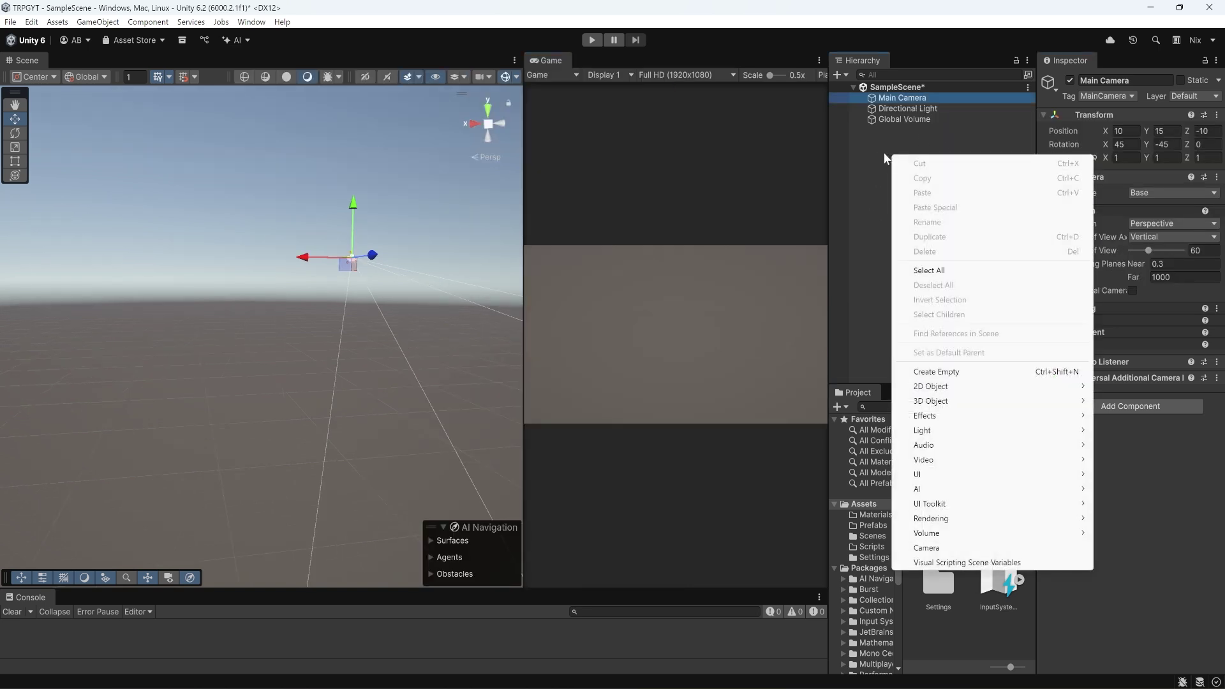
{"action": "left_click", "coordinate": [939, 372]}
{"action": "type", "text": "G"}
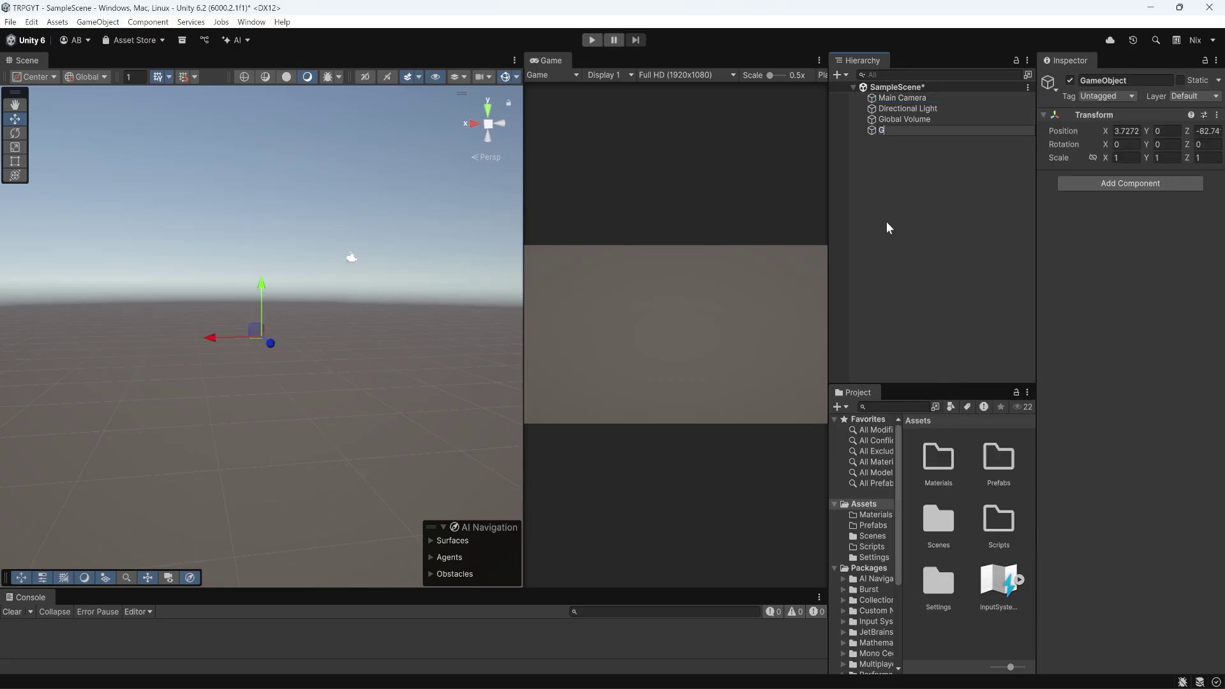
{"action": "type", "text": "ridManager"}
{"action": "key", "text": "Return"}
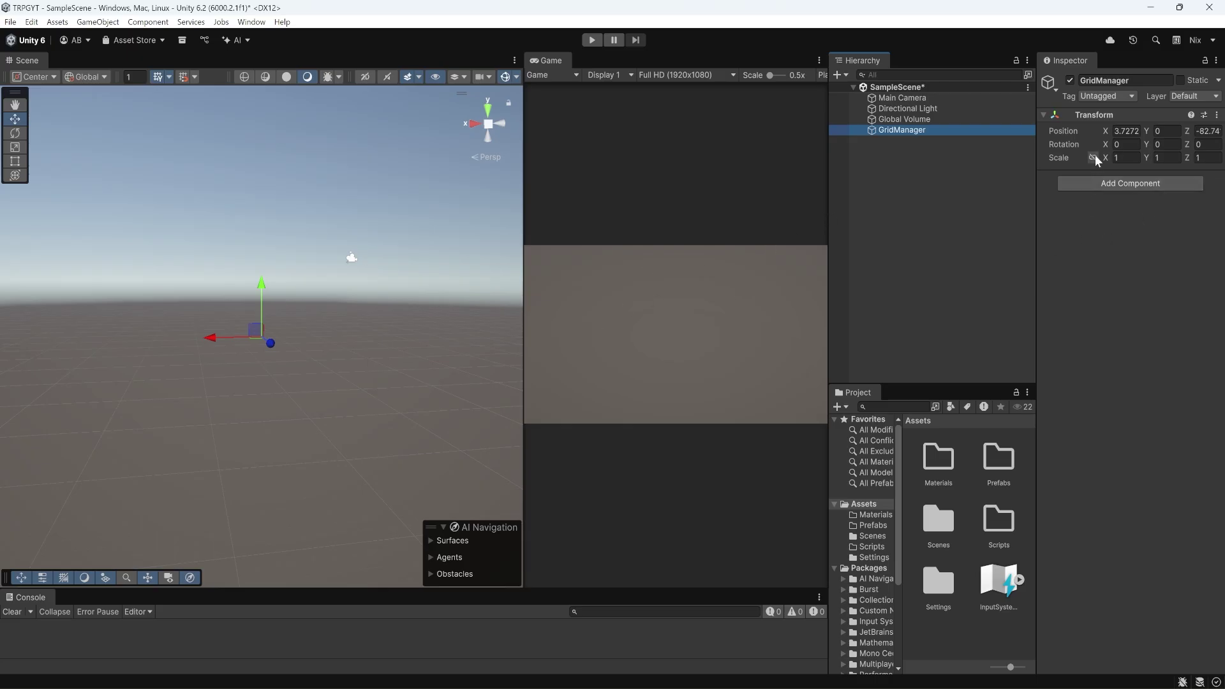
{"action": "right_click", "coordinate": [1089, 119]}
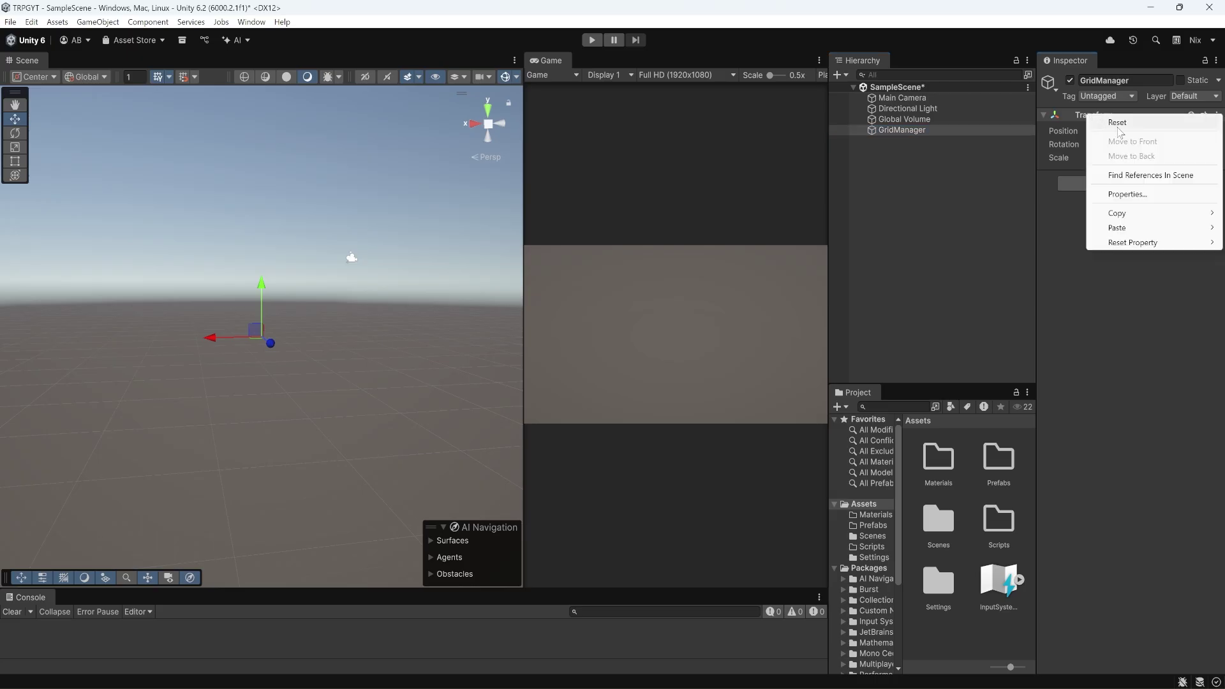
{"action": "left_click", "coordinate": [1117, 122]}
{"action": "right_click_drag", "start_coordinate": [446, 299], "coordinate": [504, 386]}
{"action": "left_click", "coordinate": [899, 175]}
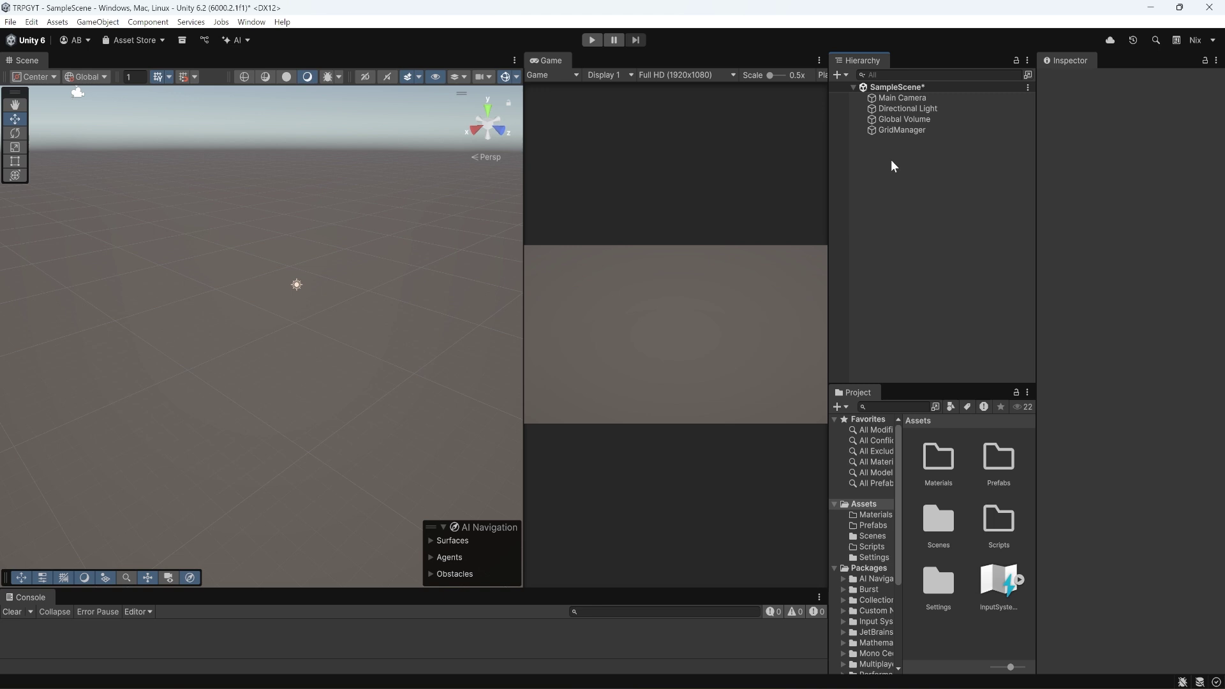
- Add an empty Unit object and reset its position to the origin
{"action": "right_click", "coordinate": [891, 160]}
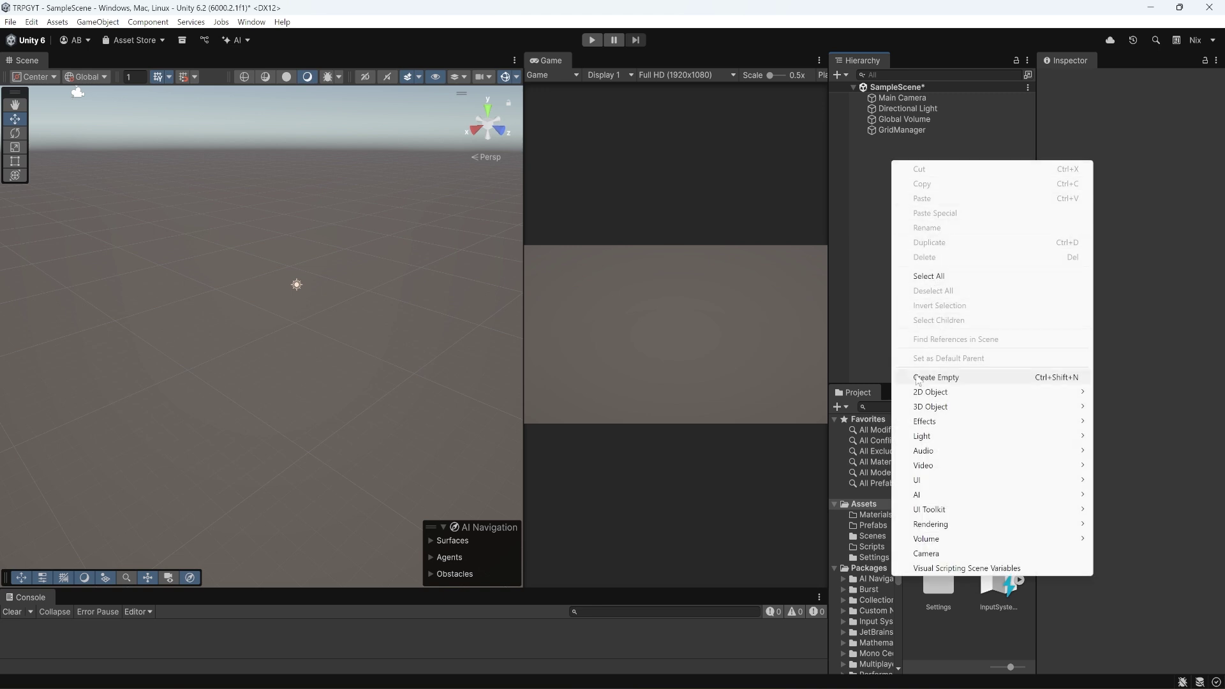
{"action": "left_click", "coordinate": [935, 377]}
{"action": "type", "text": "Unit"}
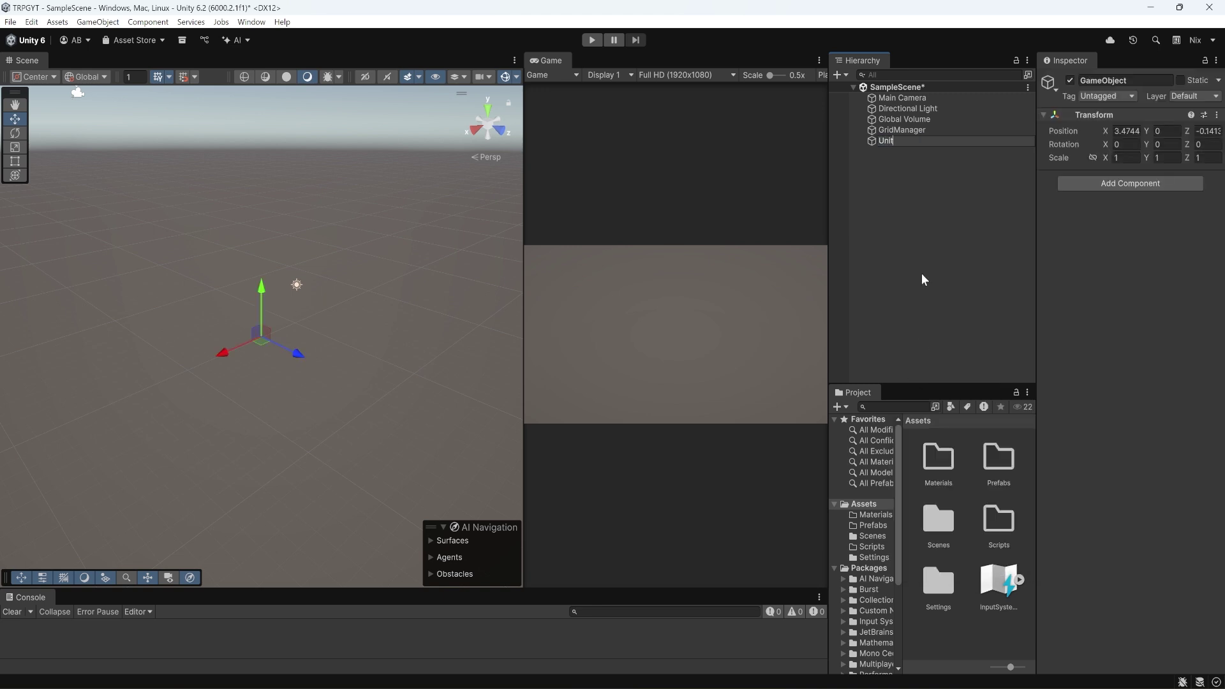
{"action": "key", "text": "Return"}
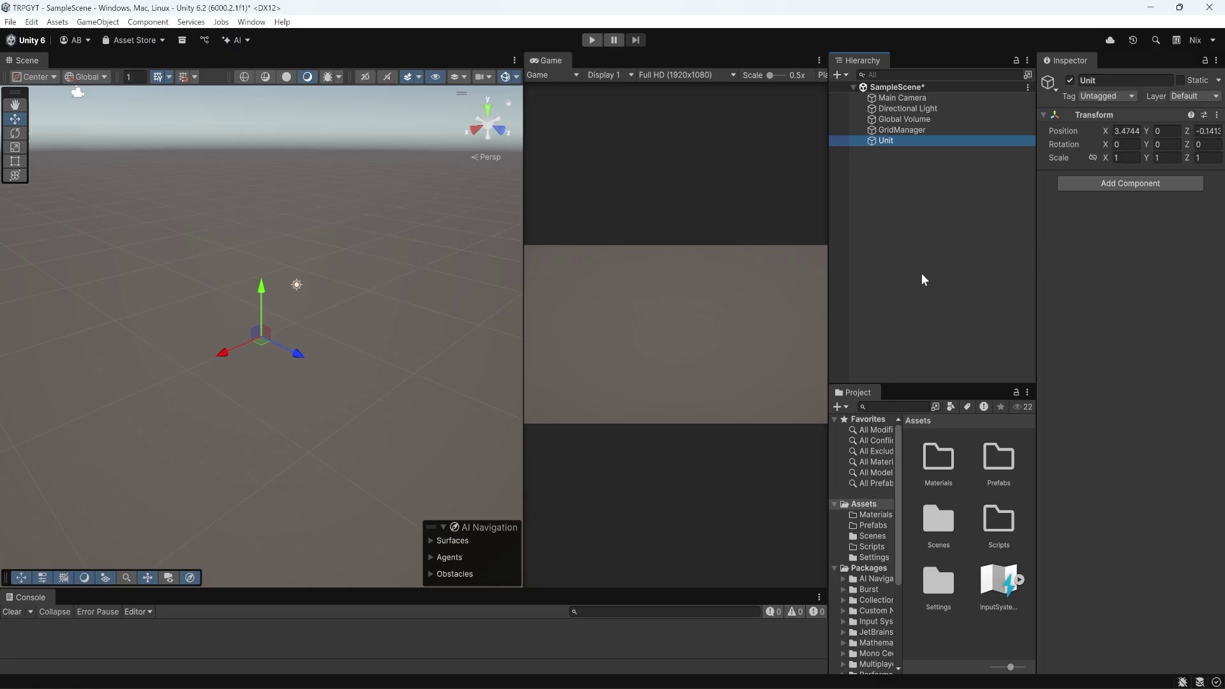
{"action": "right_click", "coordinate": [1090, 113]}
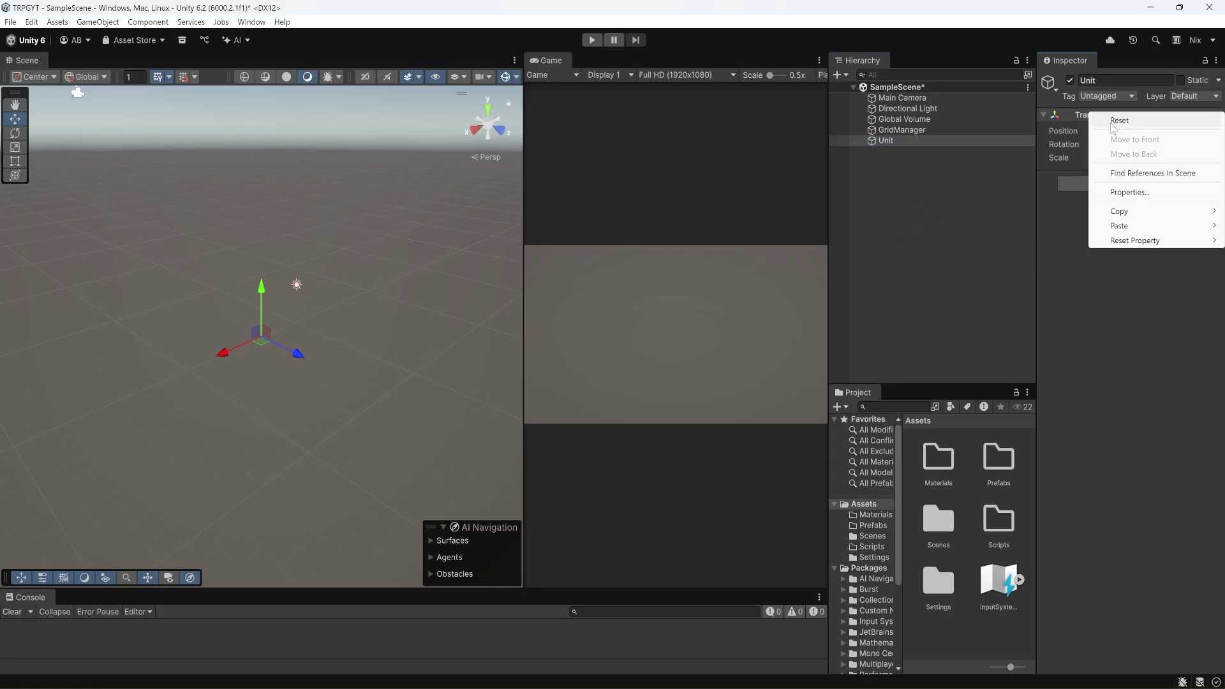
{"action": "left_click", "coordinate": [1110, 126]}
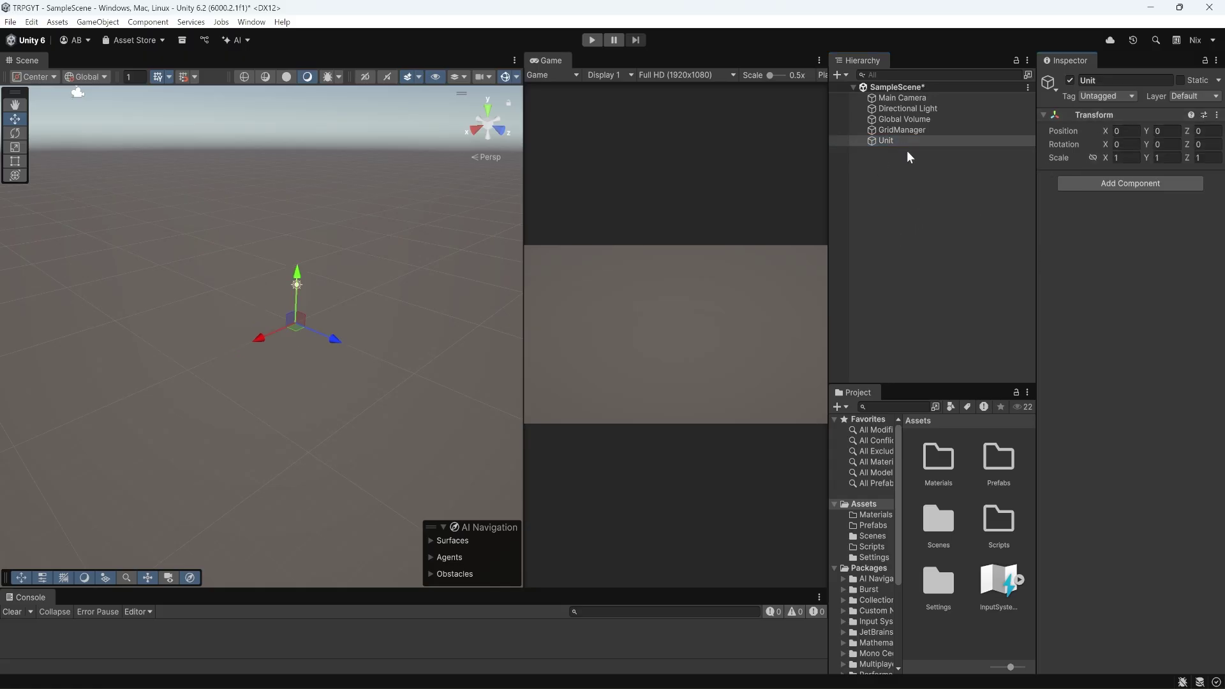
- Add an empty Tile object and reset its position to the origin
{"action": "right_click", "coordinate": [883, 160]}
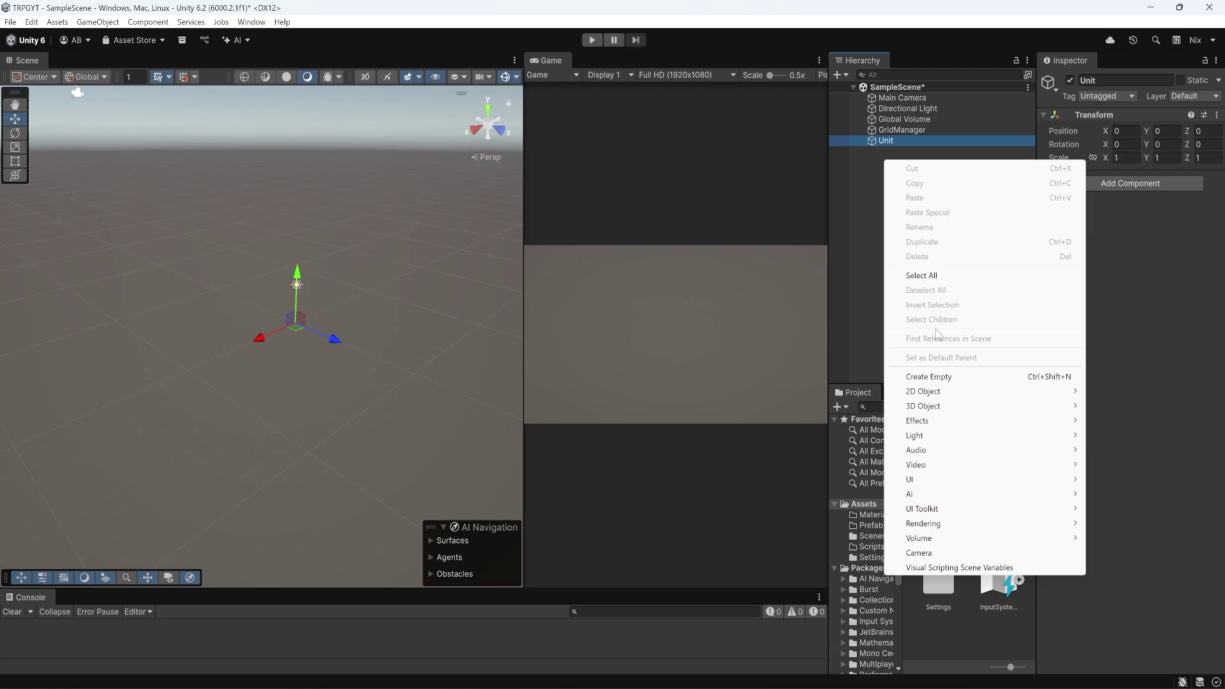
{"action": "left_click", "coordinate": [930, 377]}
{"action": "type", "text": "Tile"}
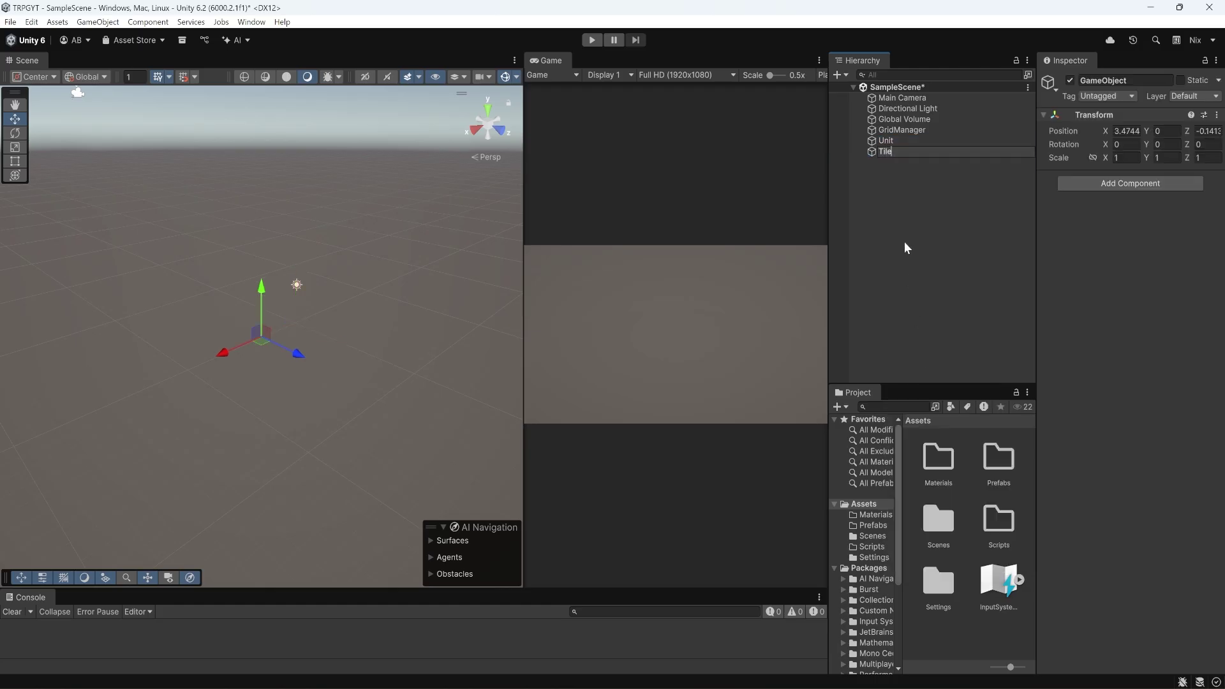
{"action": "key", "text": "Return"}
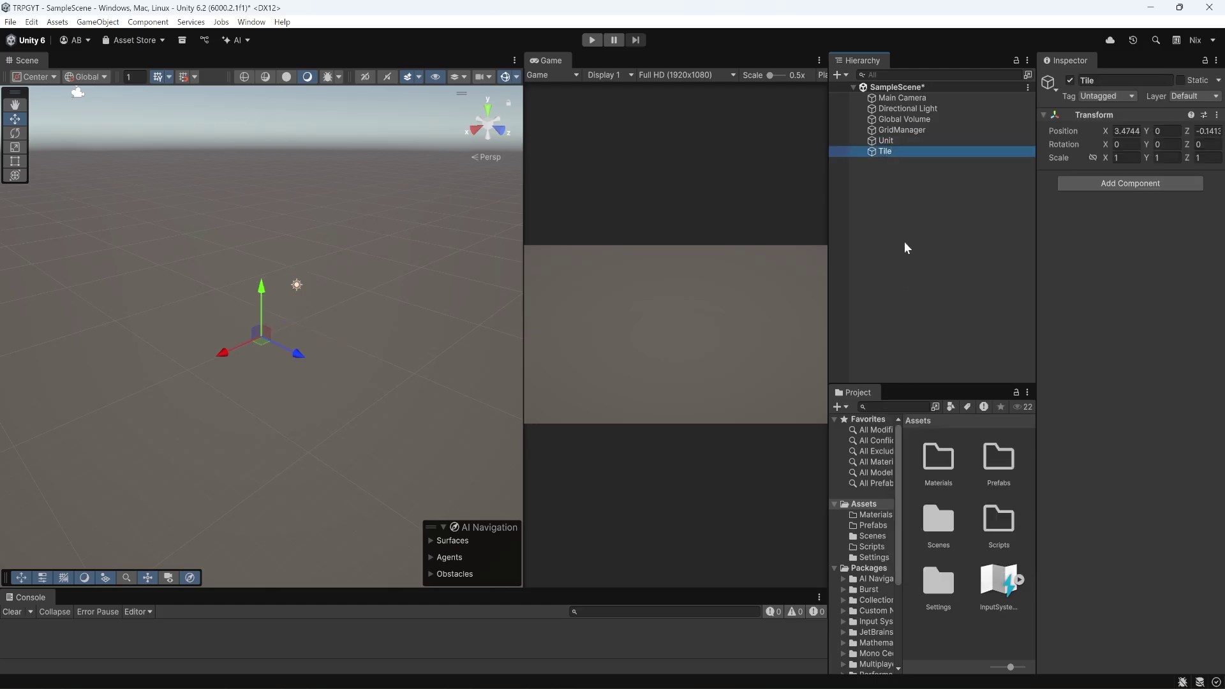
{"action": "right_click", "coordinate": [1090, 115]}
{"action": "left_click", "coordinate": [1104, 127]}
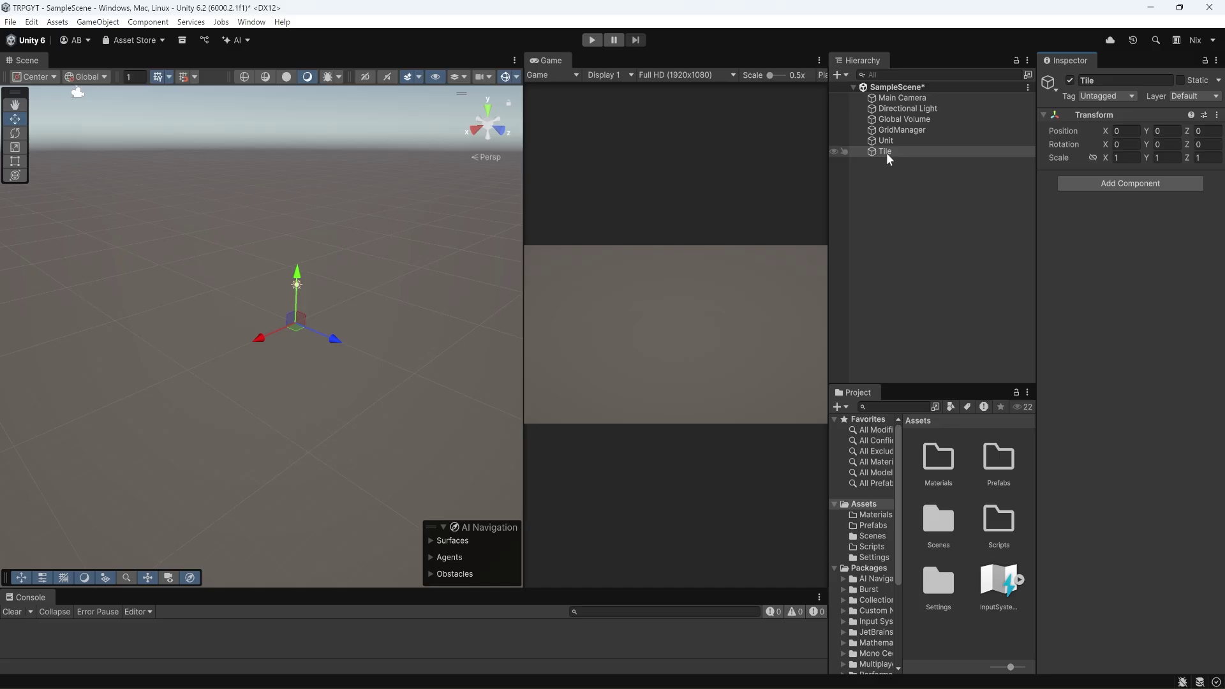
- Add a 3D cube named TileArt as a child of the Tile object
{"action": "left_click", "coordinate": [896, 129]}
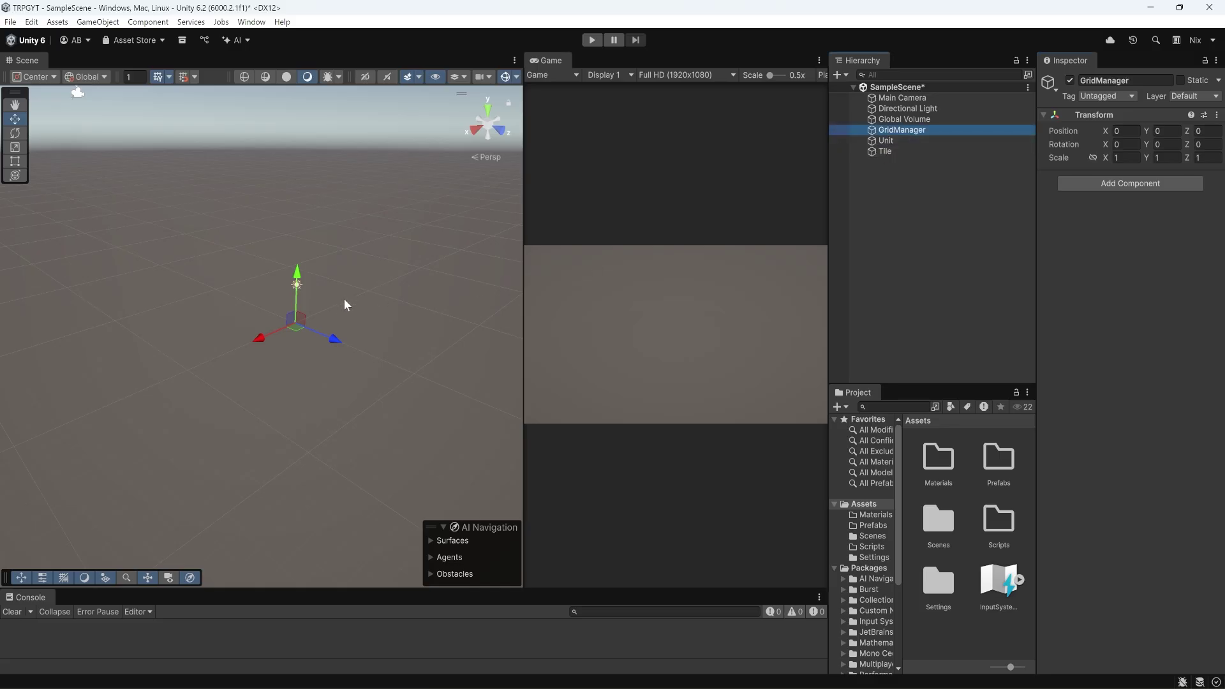
{"action": "right_click_drag", "start_coordinate": [332, 332], "coordinate": [339, 305]}
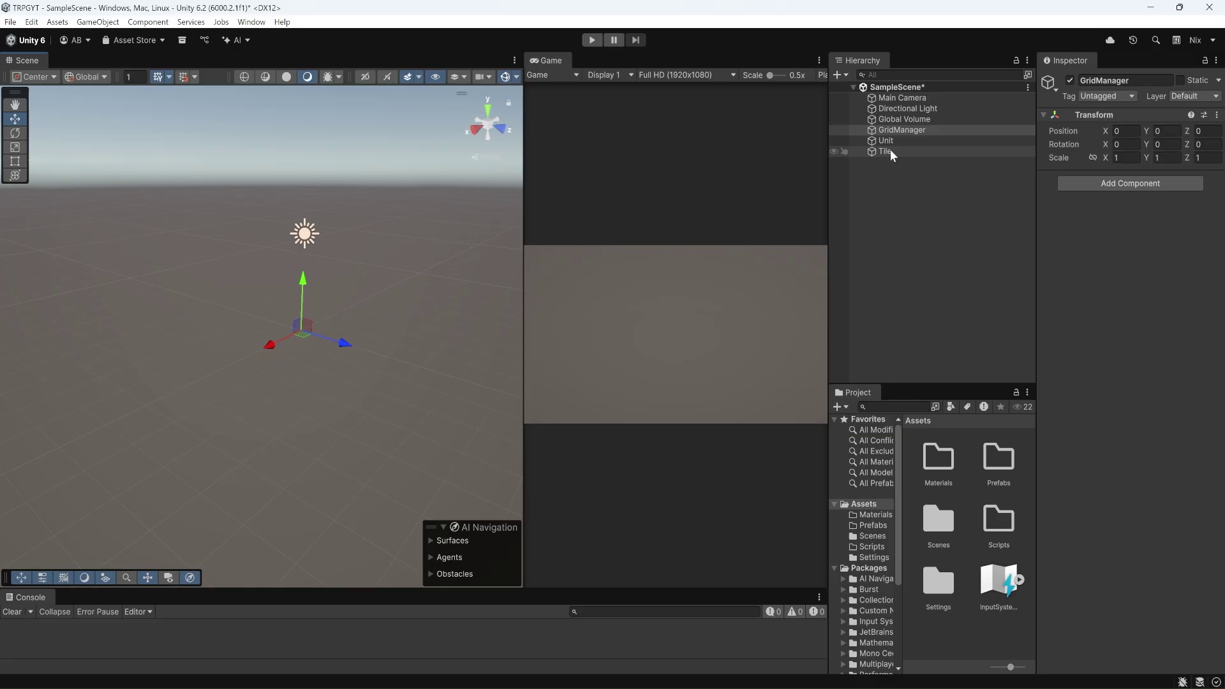
{"action": "left_click", "coordinate": [890, 152]}
{"action": "right_click", "coordinate": [890, 151]}
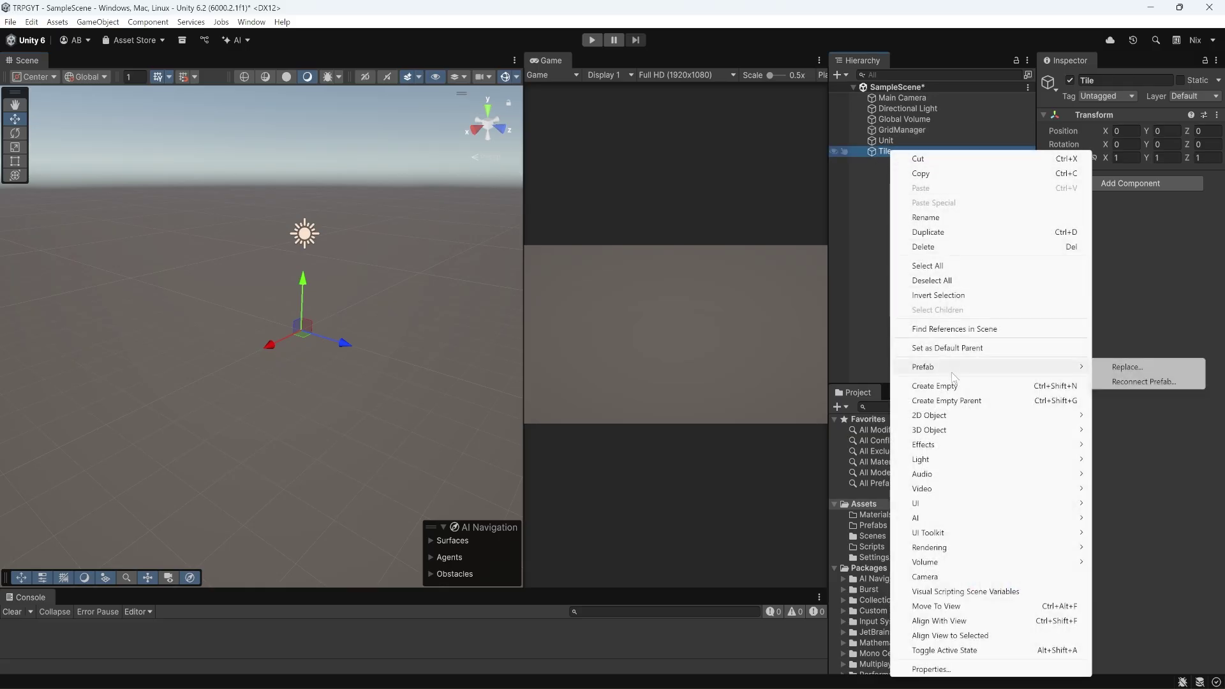
{"action": "mouse_move", "coordinate": [950, 430]}
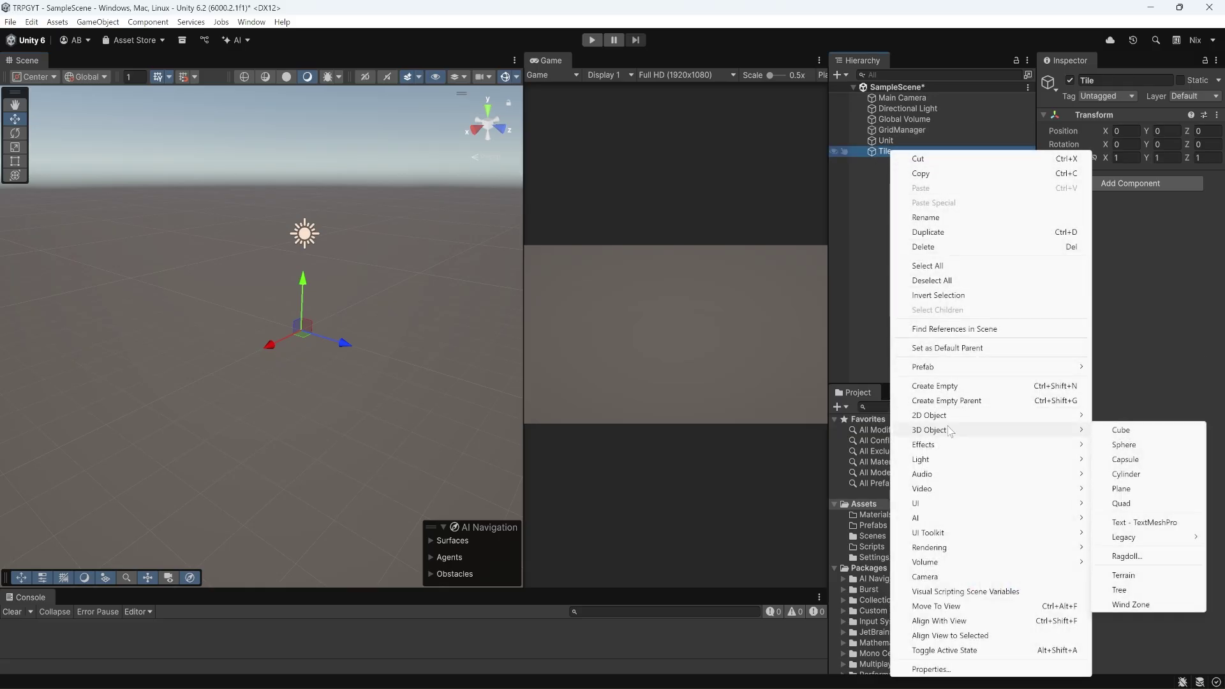
{"action": "left_click", "coordinate": [1123, 431]}
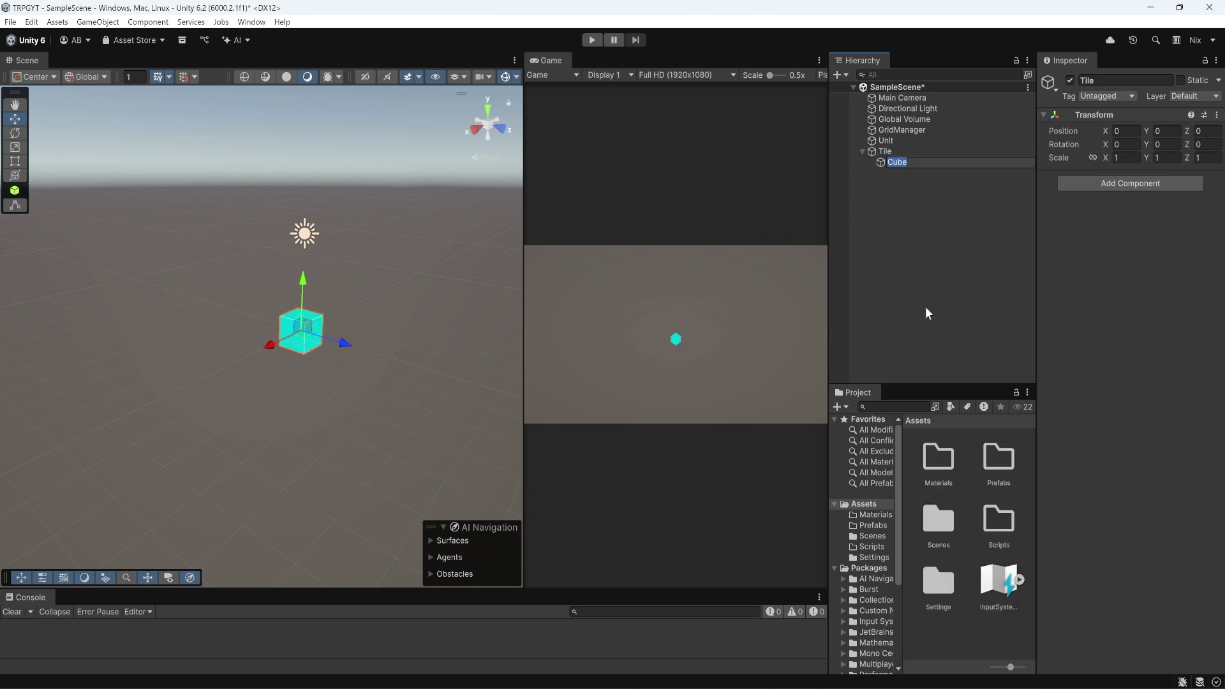
{"action": "type", "text": "TileArt"}
{"action": "key", "text": "Return"}
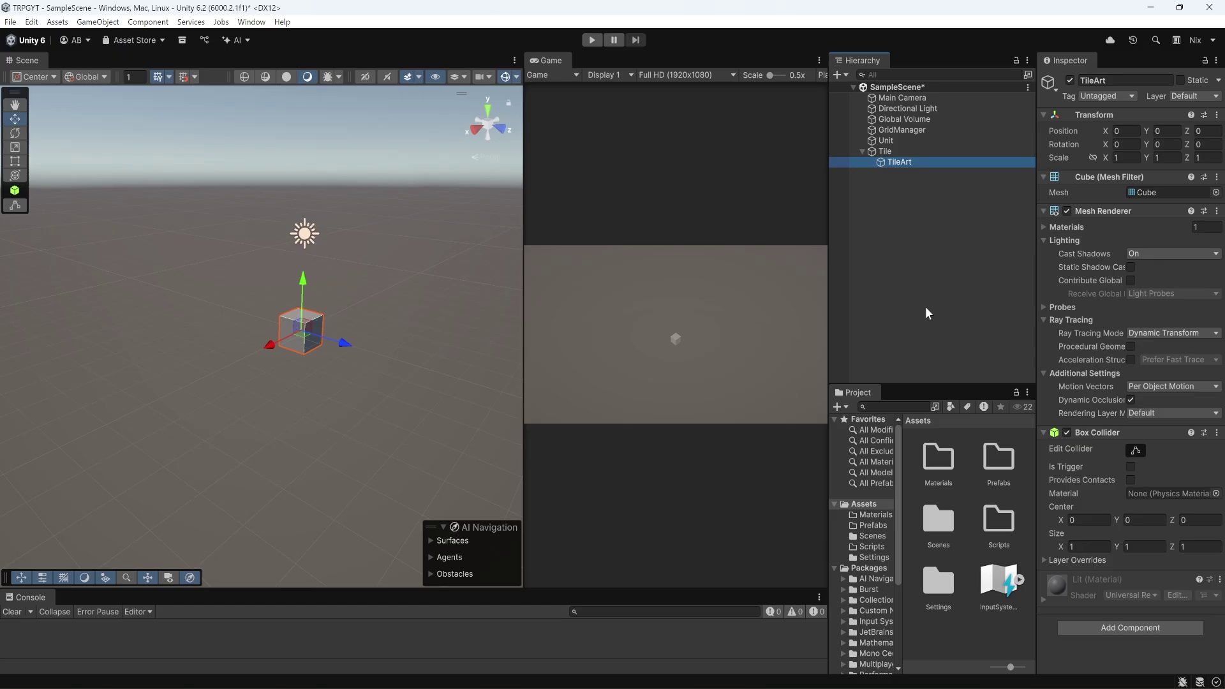
{"action": "left_click", "coordinate": [886, 151]}
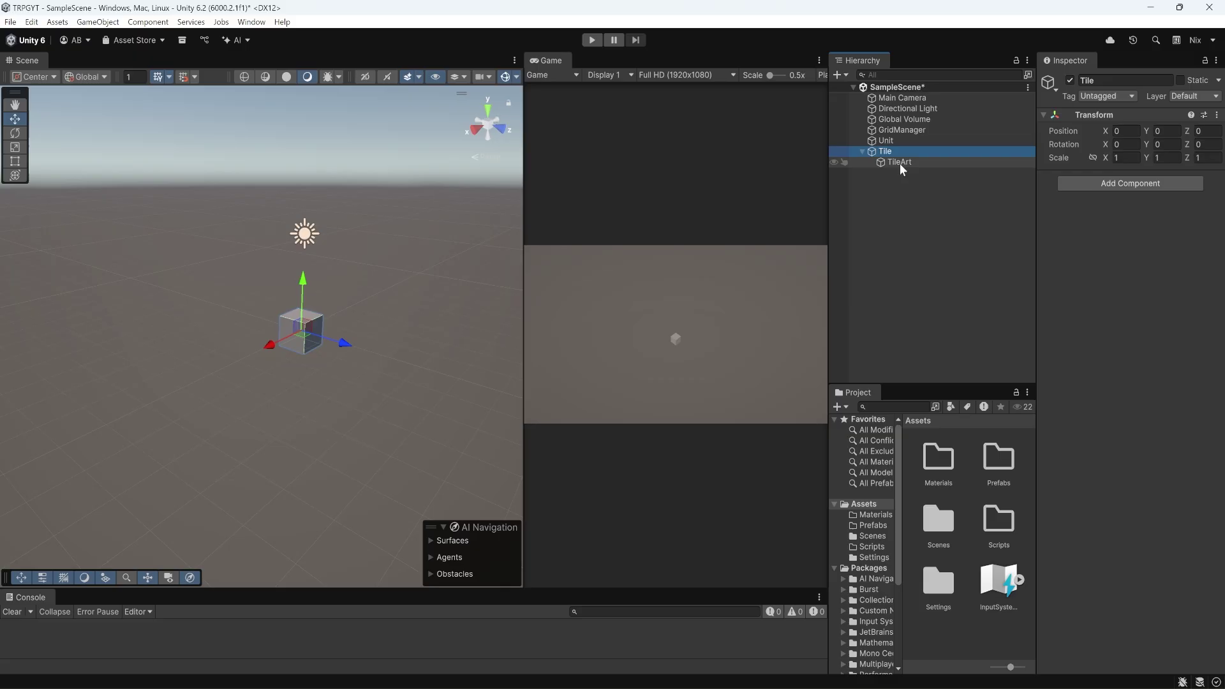
- Set TileArt's Y scale to 0.1
{"action": "left_click", "coordinate": [901, 163]}
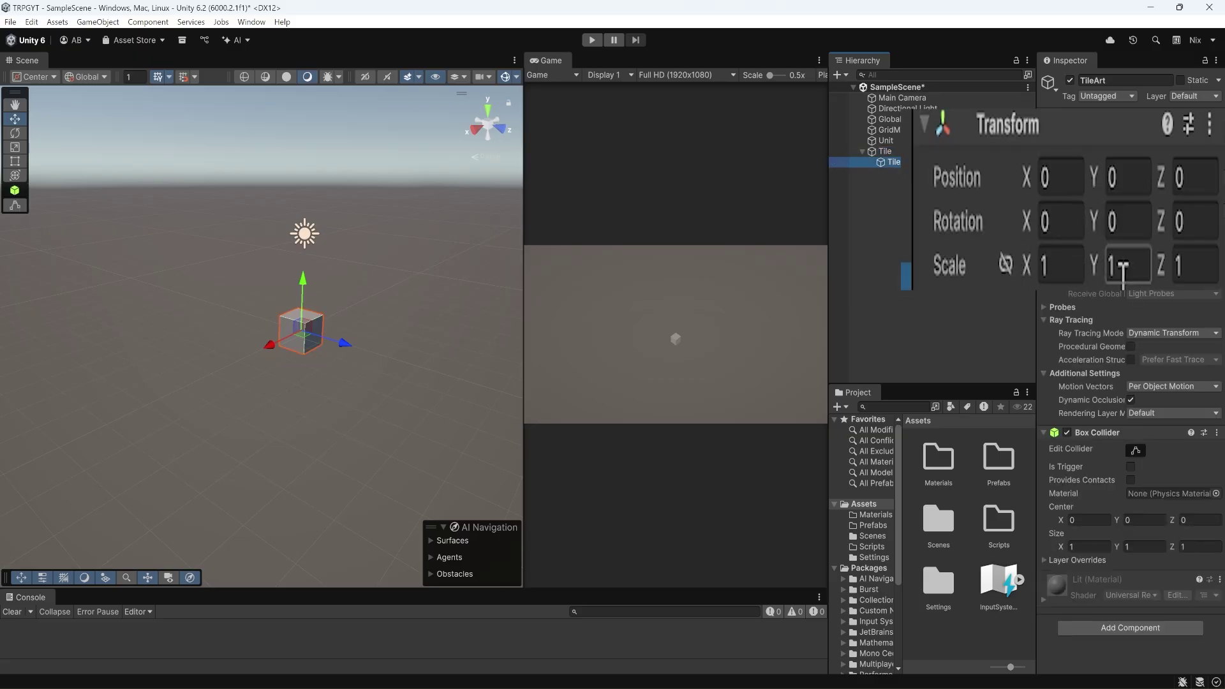
{"action": "left_click", "coordinate": [1122, 268]}
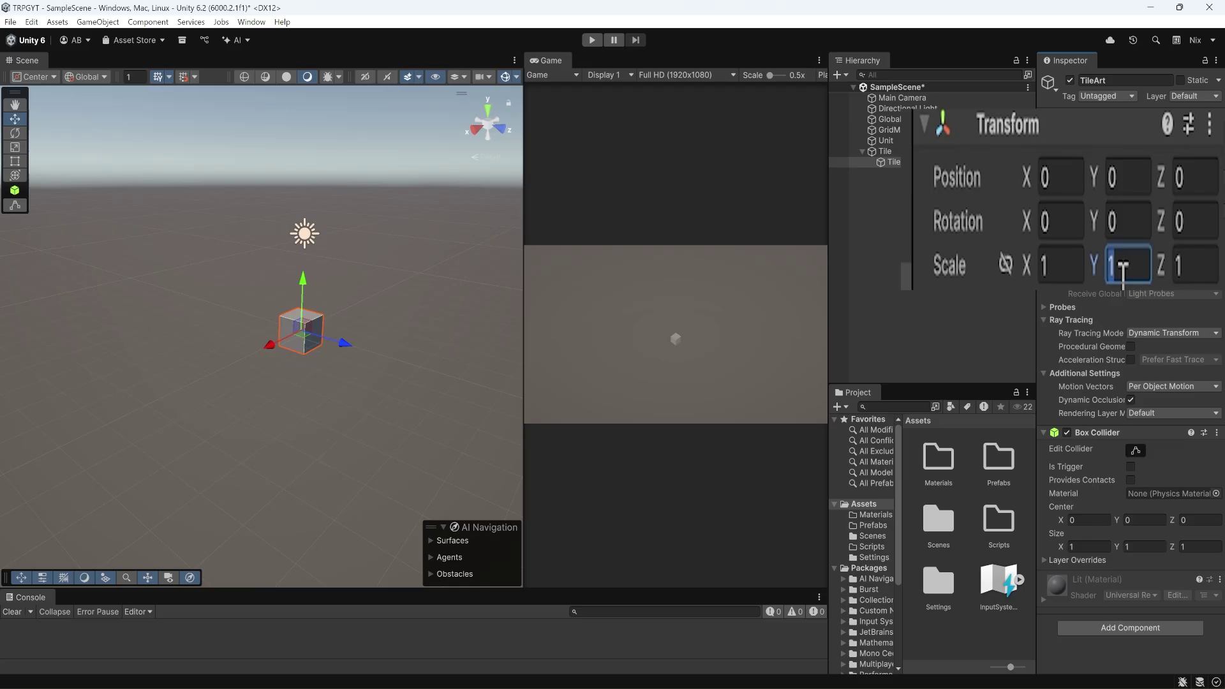
{"action": "type", "text": ".1"}
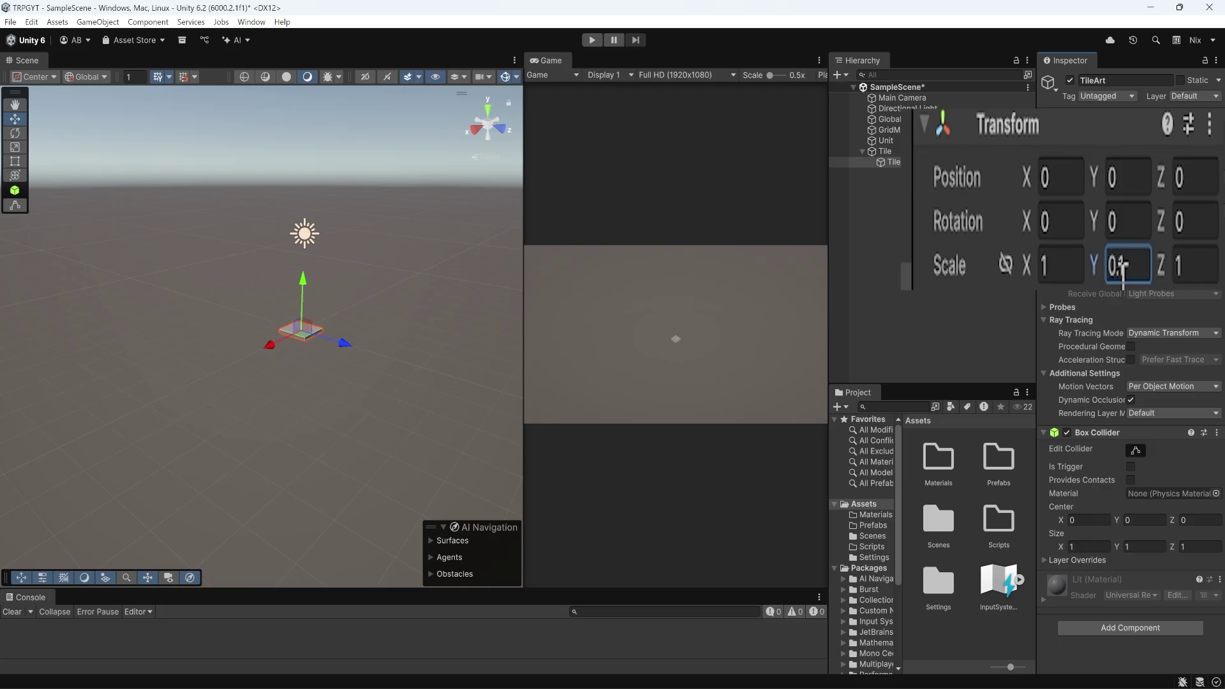
{"action": "key", "text": "Return"}
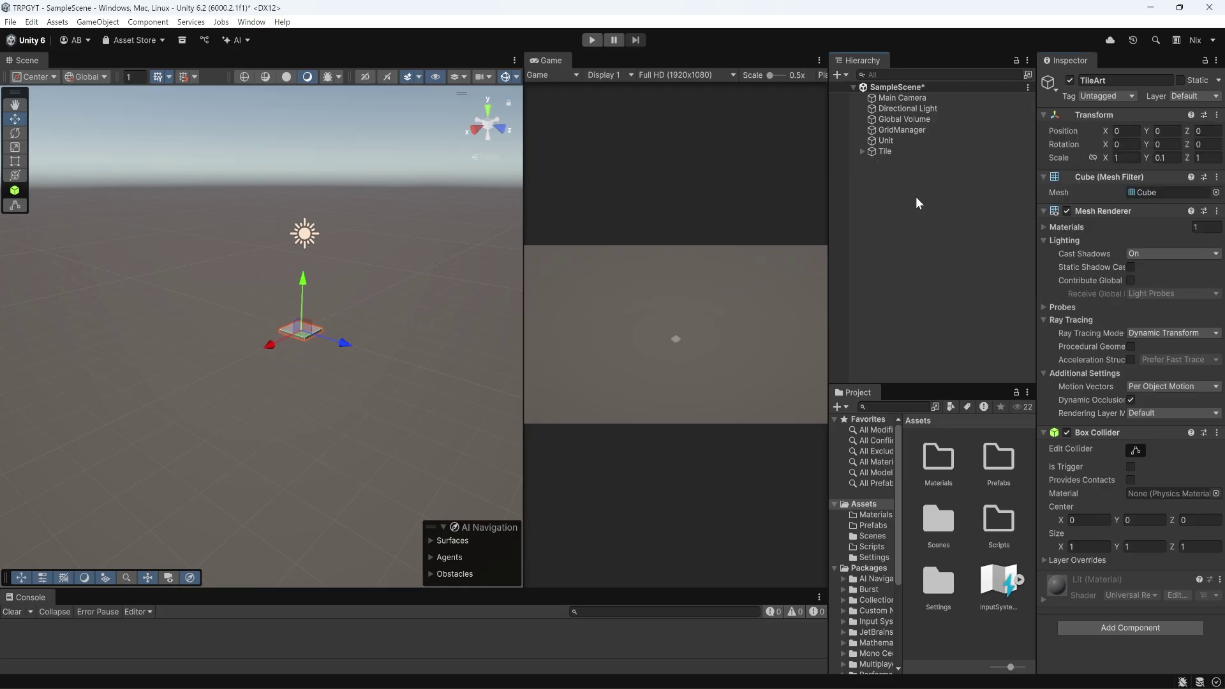
- Save Tile as a prefab in Assets/Prefabs and delete its scene instance
{"action": "left_click", "coordinate": [886, 151]}
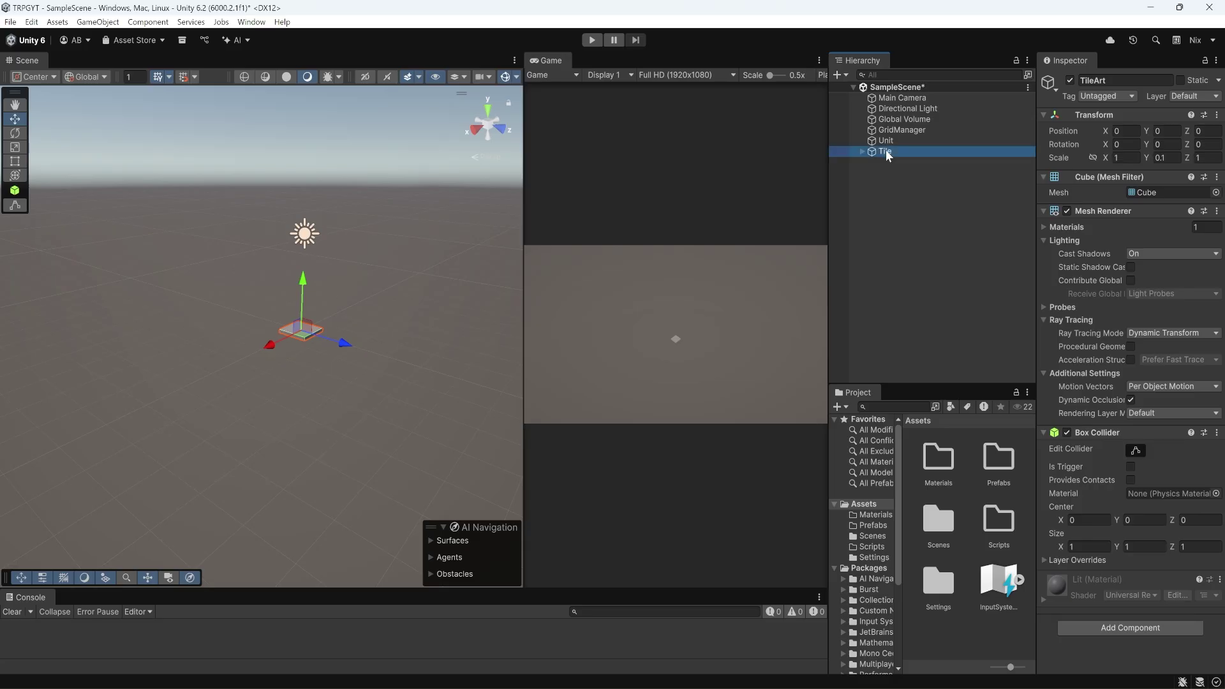
{"action": "left_click_drag", "start_coordinate": [886, 166], "coordinate": [1001, 472]}
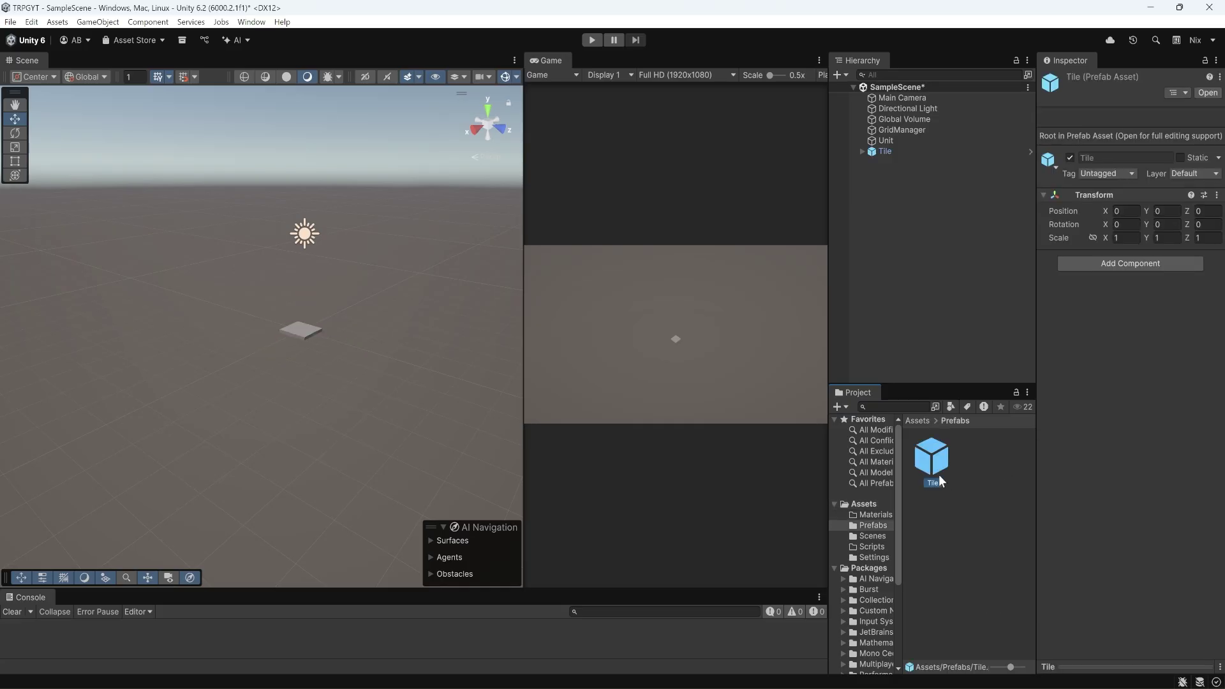
{"action": "left_click", "coordinate": [885, 152]}
{"action": "key", "text": "Delete"}
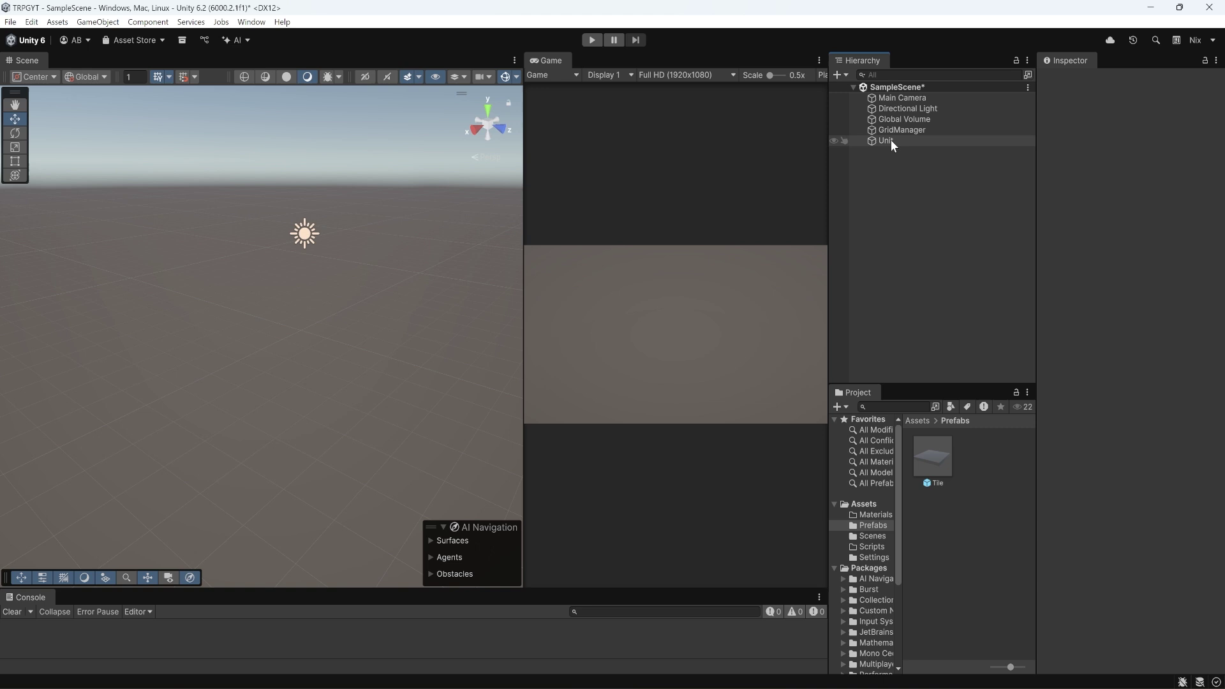
{"action": "left_click", "coordinate": [890, 140]}
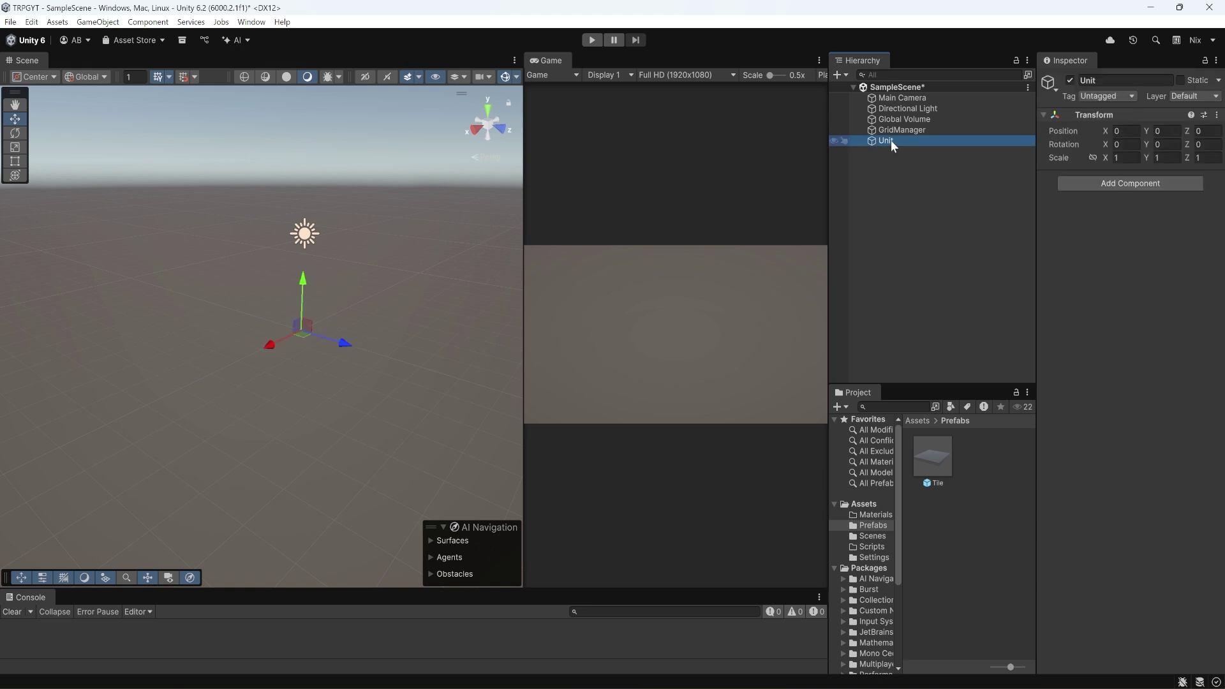
{"action": "right_click", "coordinate": [891, 140]}
- Add a child cube named UnitArt under Unit and scale it to 0.8 in X and Z
{"action": "mouse_move", "coordinate": [1010, 424]}
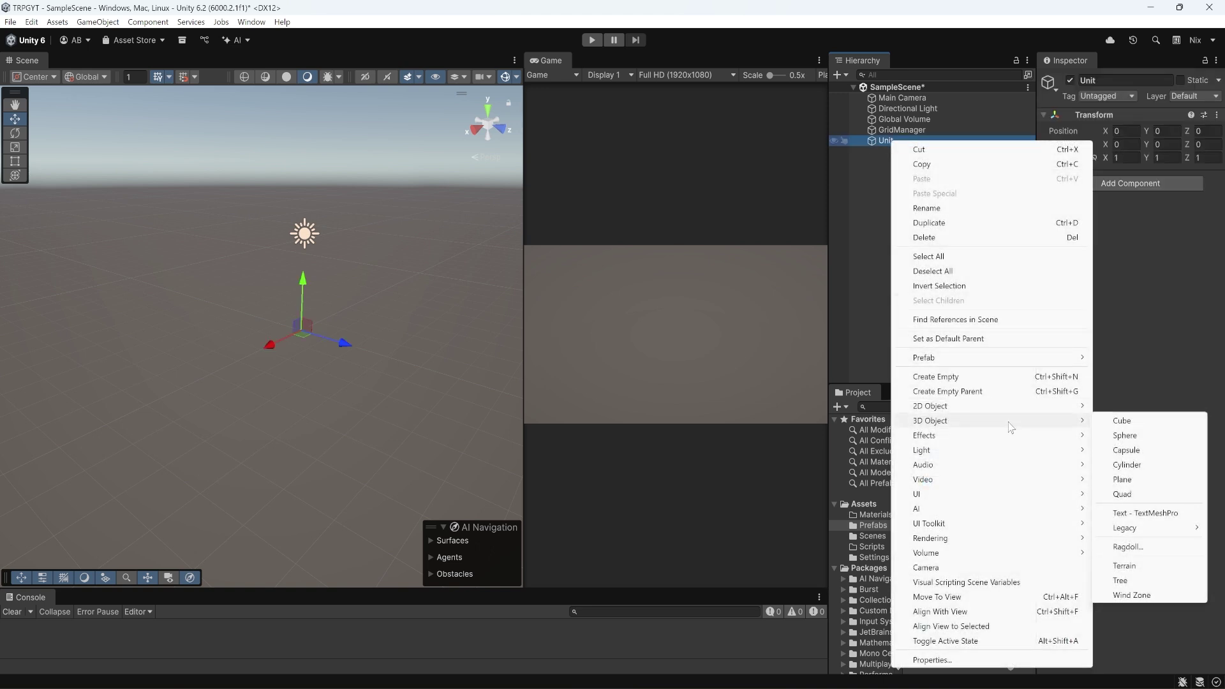
{"action": "left_click", "coordinate": [1123, 420]}
{"action": "type", "text": "UnitArt"}
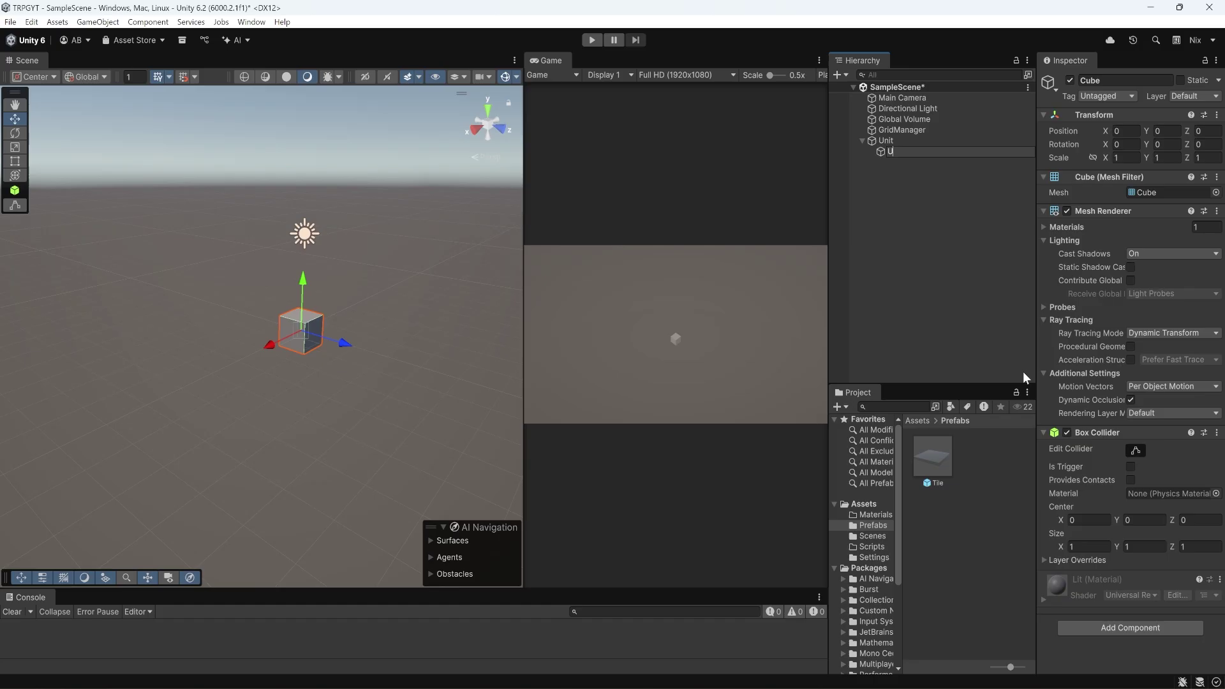
{"action": "key", "text": "Return"}
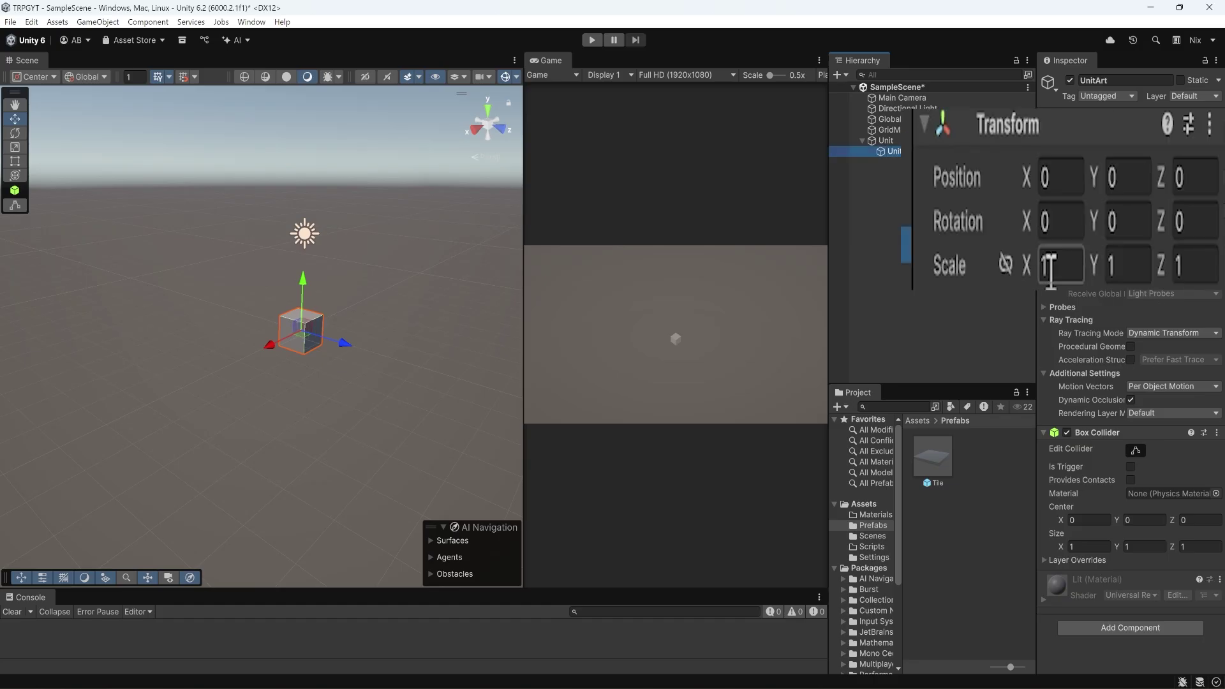
{"action": "left_click", "coordinate": [1051, 265]}
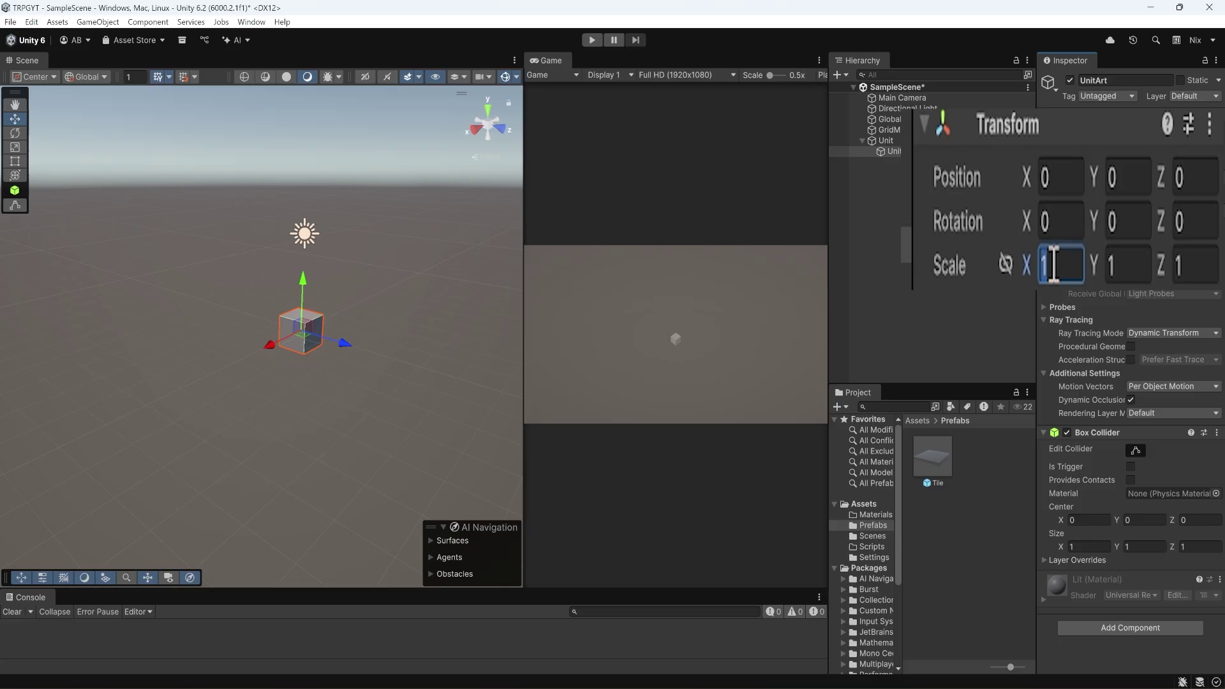
{"action": "type", "text": ".8"}
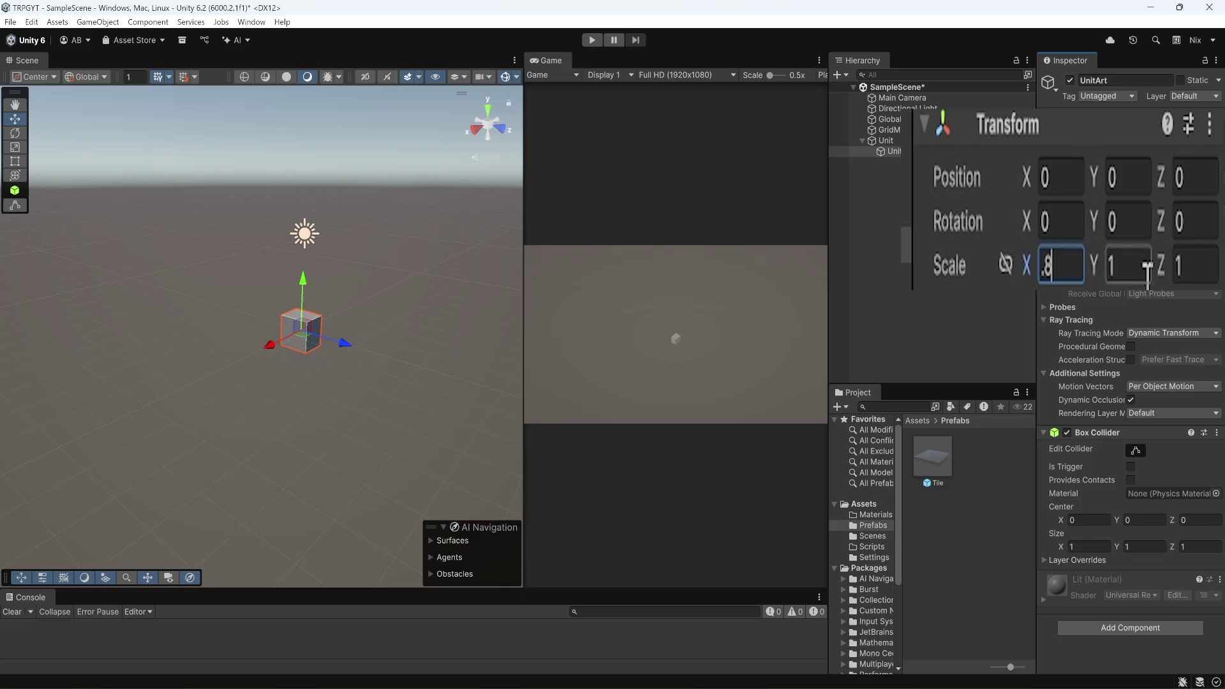
{"action": "left_click", "coordinate": [1199, 263]}
{"action": "type", "text": ".8"}
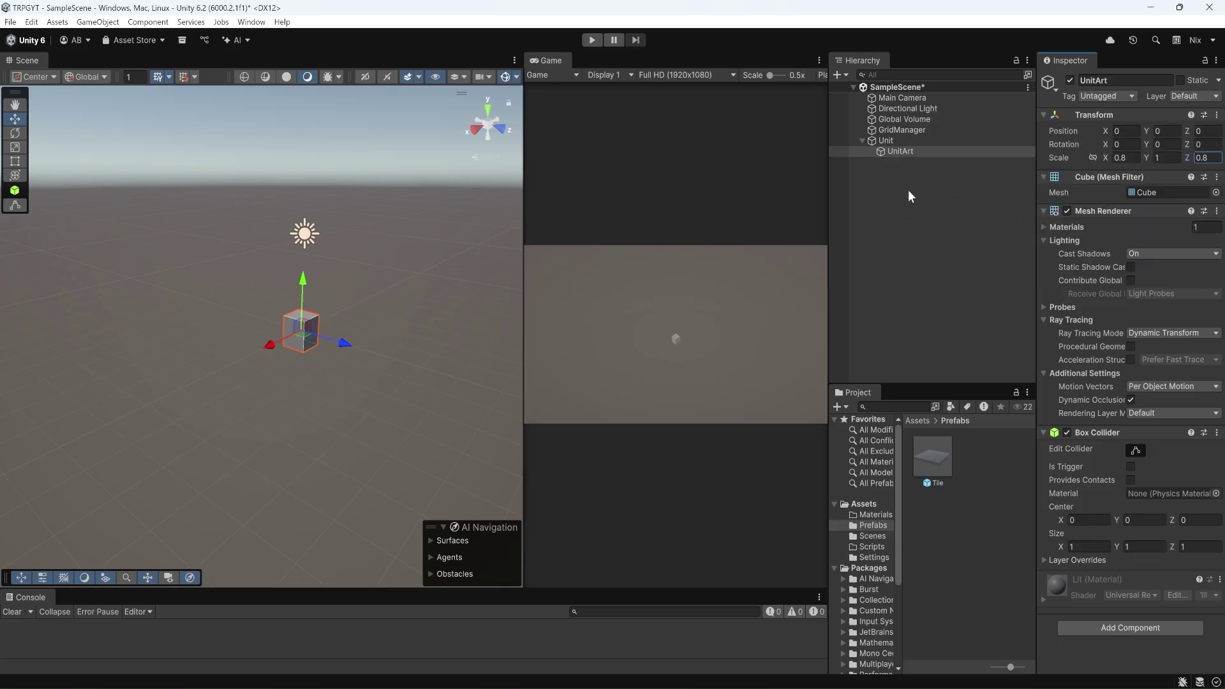
- Save Unit as a prefab in the Prefabs folder, then delete it from the scene
{"action": "left_click", "coordinate": [861, 138]}
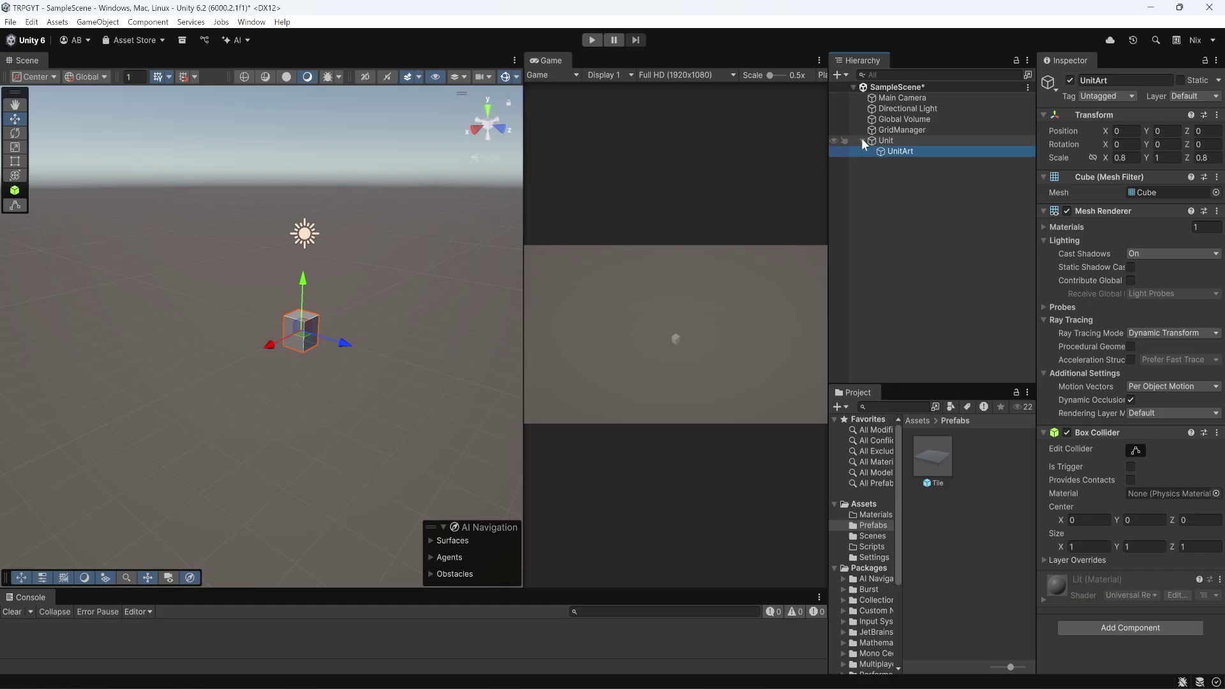
{"action": "left_click_drag", "start_coordinate": [883, 140], "coordinate": [986, 478]}
{"action": "left_click", "coordinate": [886, 139]}
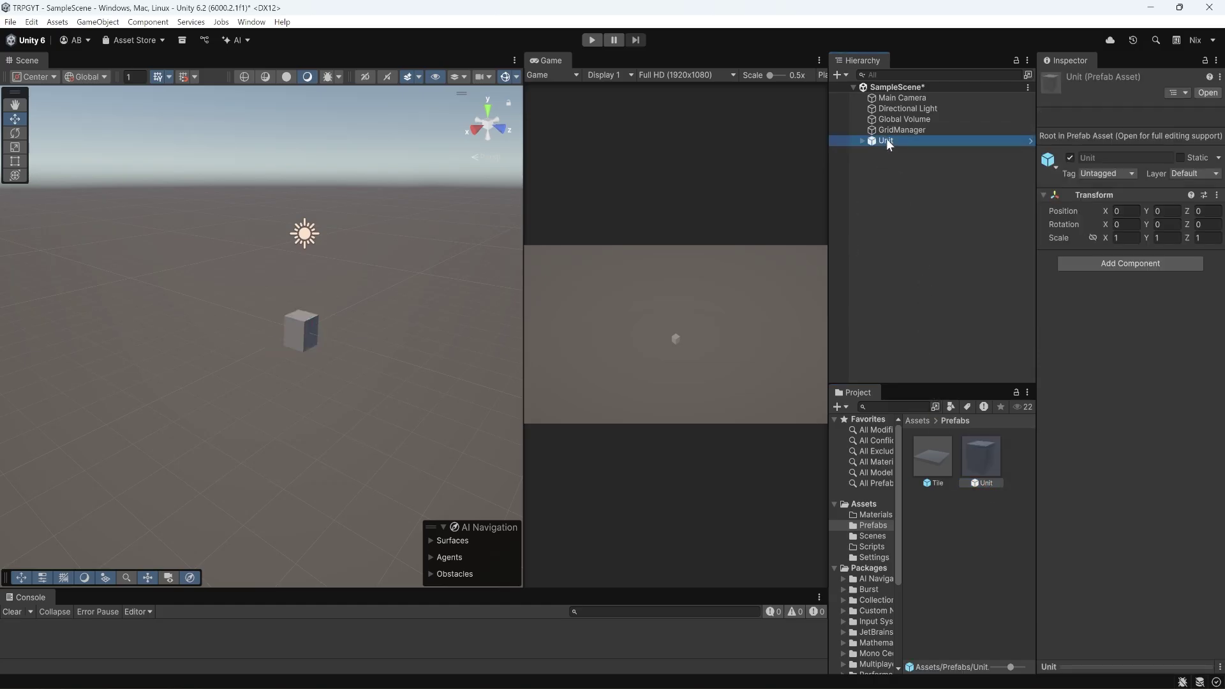
{"action": "key", "text": "Delete"}
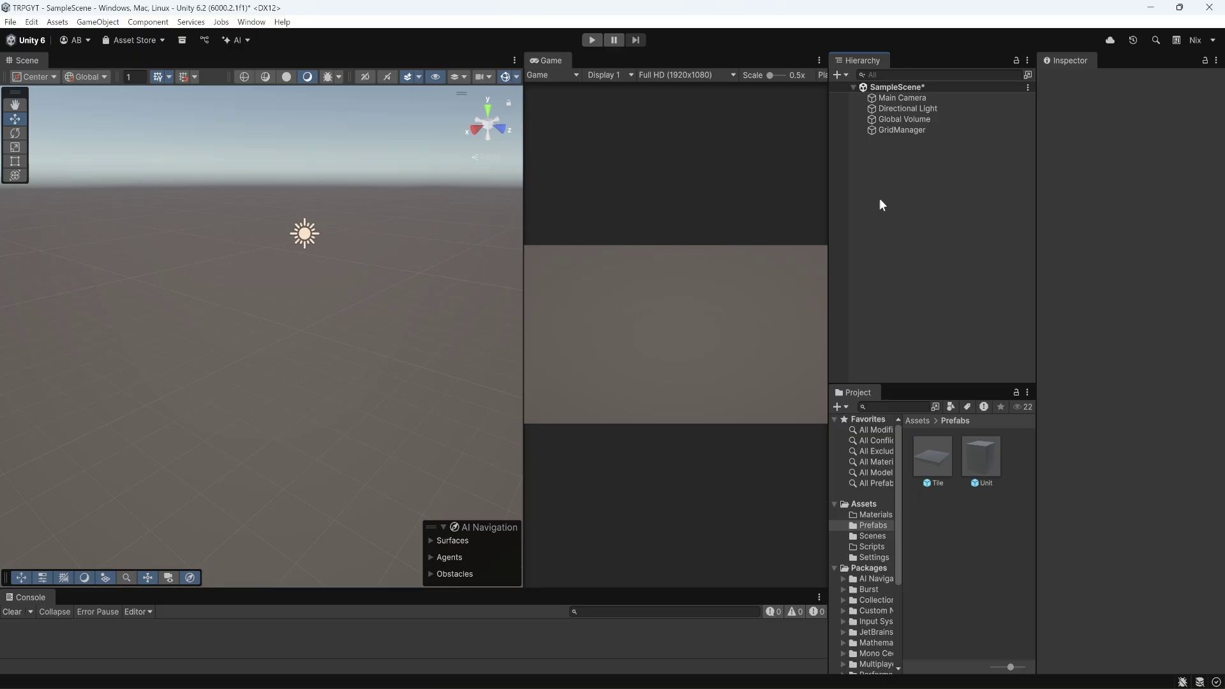
- Drop a Tile prefab instance under GridManager and reset its Transform to 0, 0, 0
{"action": "left_click_drag", "start_coordinate": [931, 450], "coordinate": [892, 129]}
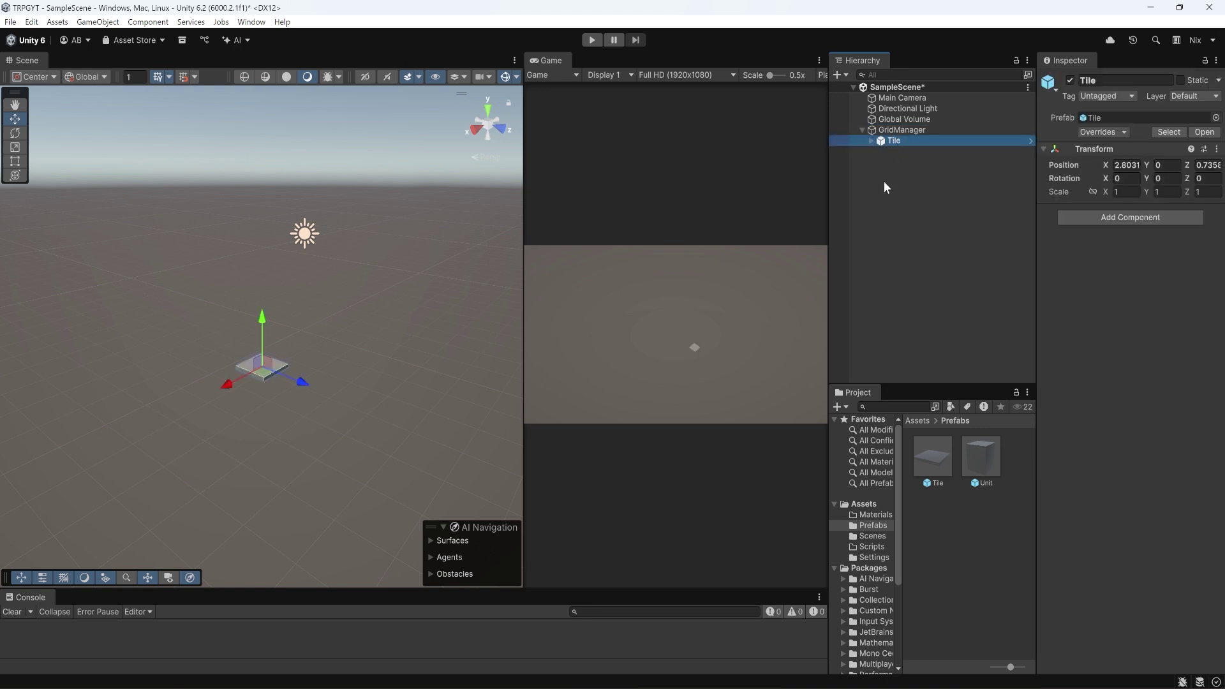
{"action": "right_click", "coordinate": [1087, 144]}
{"action": "left_click", "coordinate": [1113, 154]}
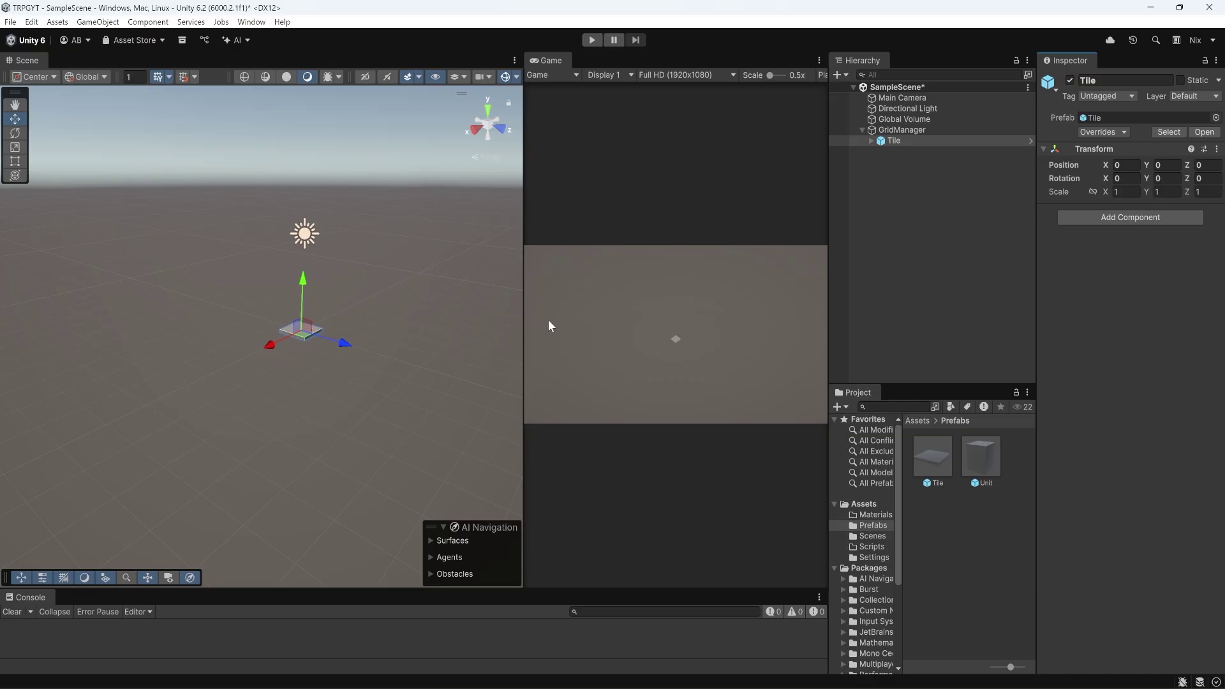
{"action": "mouse_move", "coordinate": [374, 348]}
{"action": "left_mouse_down", "text": "alt"}
{"action": "mouse_move", "coordinate": [389, 339]}
{"action": "mouse_move", "coordinate": [360, 350]}
{"action": "left_mouse_up", "text": "alt"}
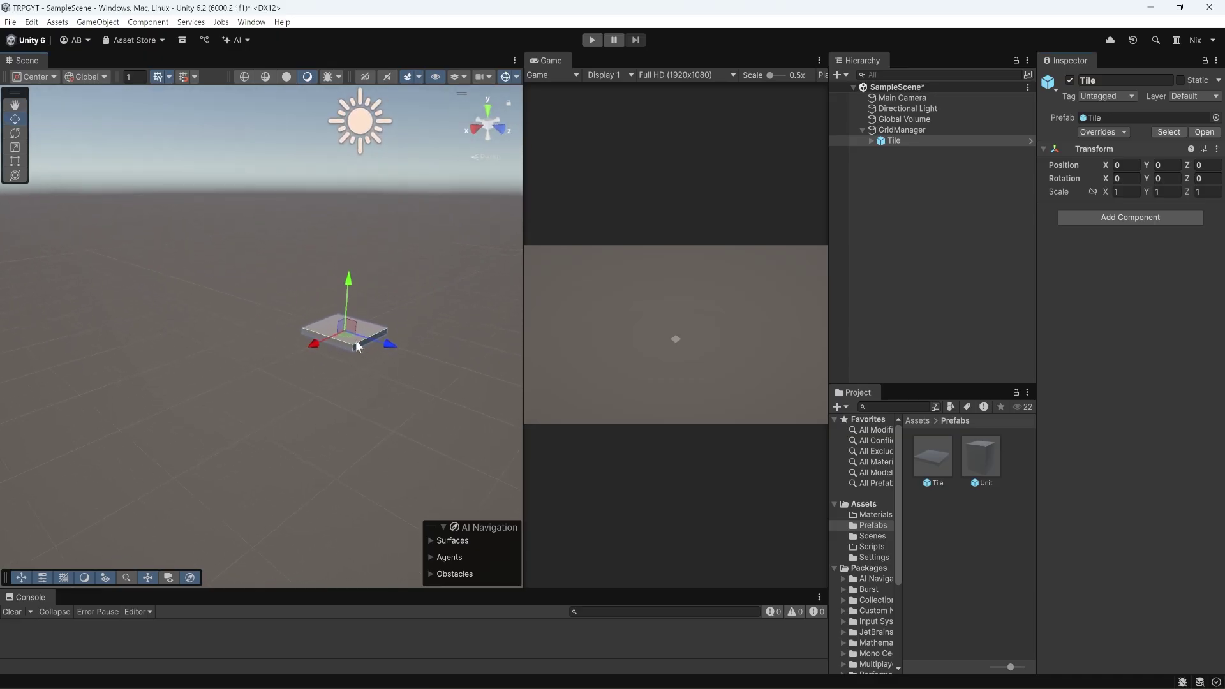
- Duplicate the Tile into a row of three at X positions 0, 1 and -1
{"action": "key", "text": "ctrl+d"}
{"action": "key", "text": "ctrl+d"}
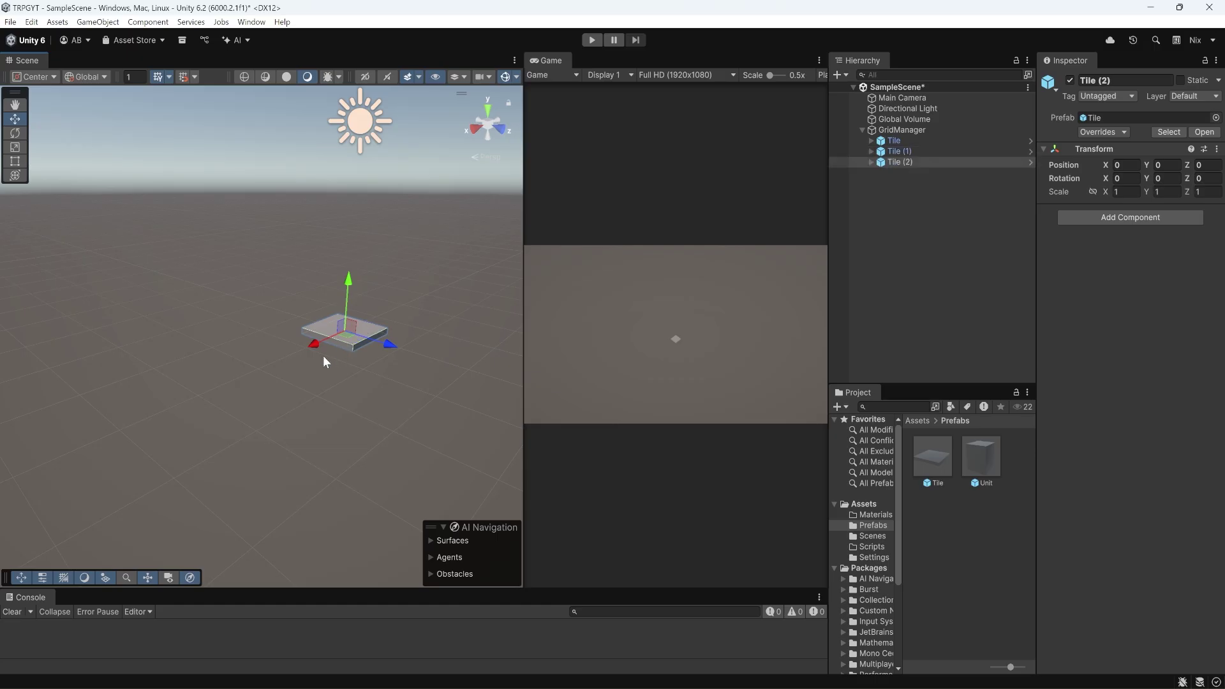
{"action": "key", "text": "ctrl+z"}
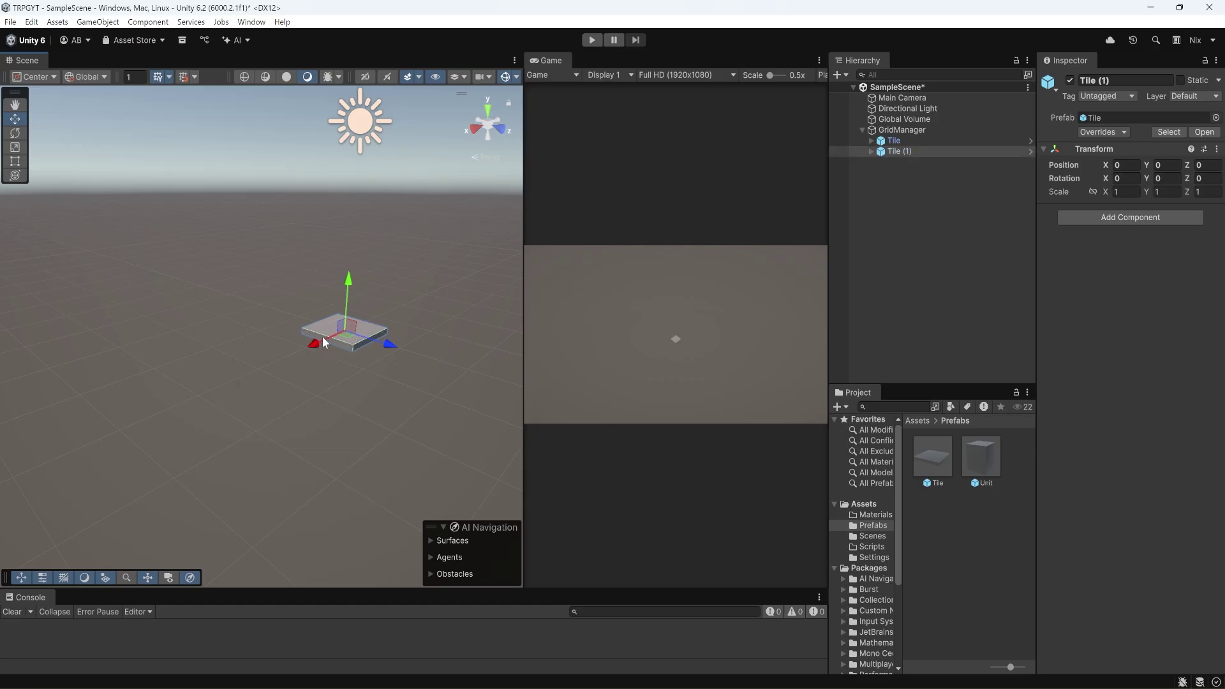
{"action": "left_click", "coordinate": [1059, 179]}
{"action": "type", "text": "1"}
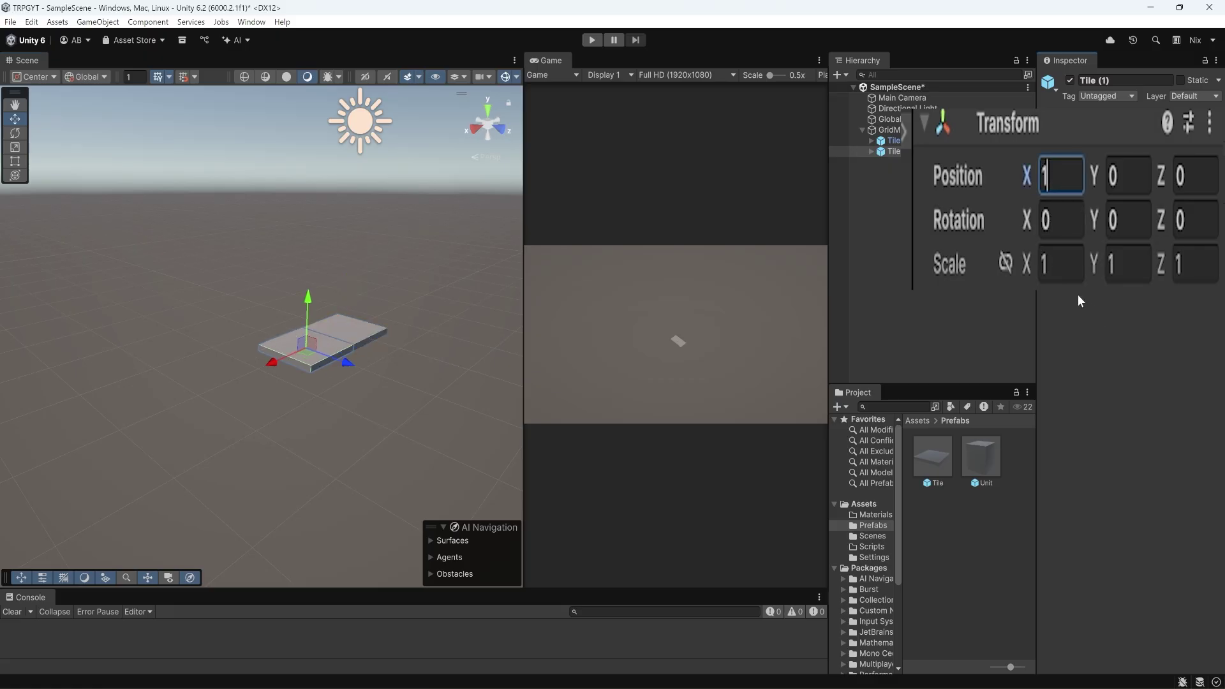
{"action": "left_click", "coordinate": [887, 151]}
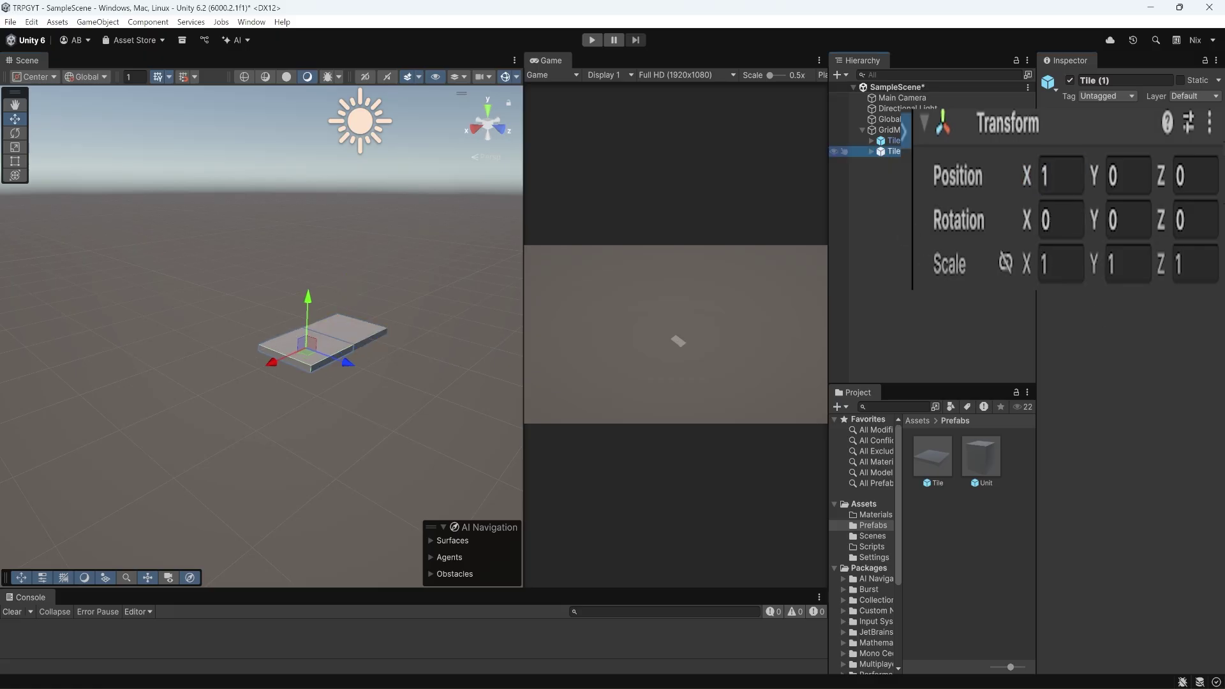
{"action": "key", "text": "ctrl+d"}
{"action": "left_click", "coordinate": [1056, 177]}
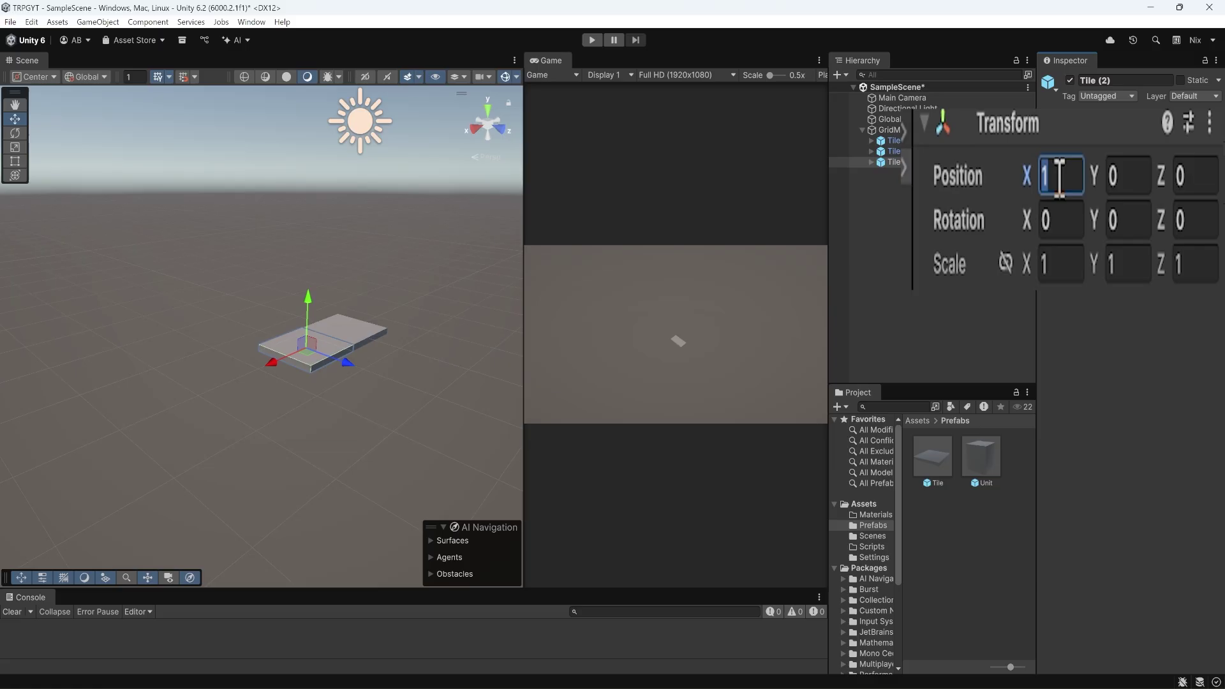
{"action": "type", "text": "-1"}
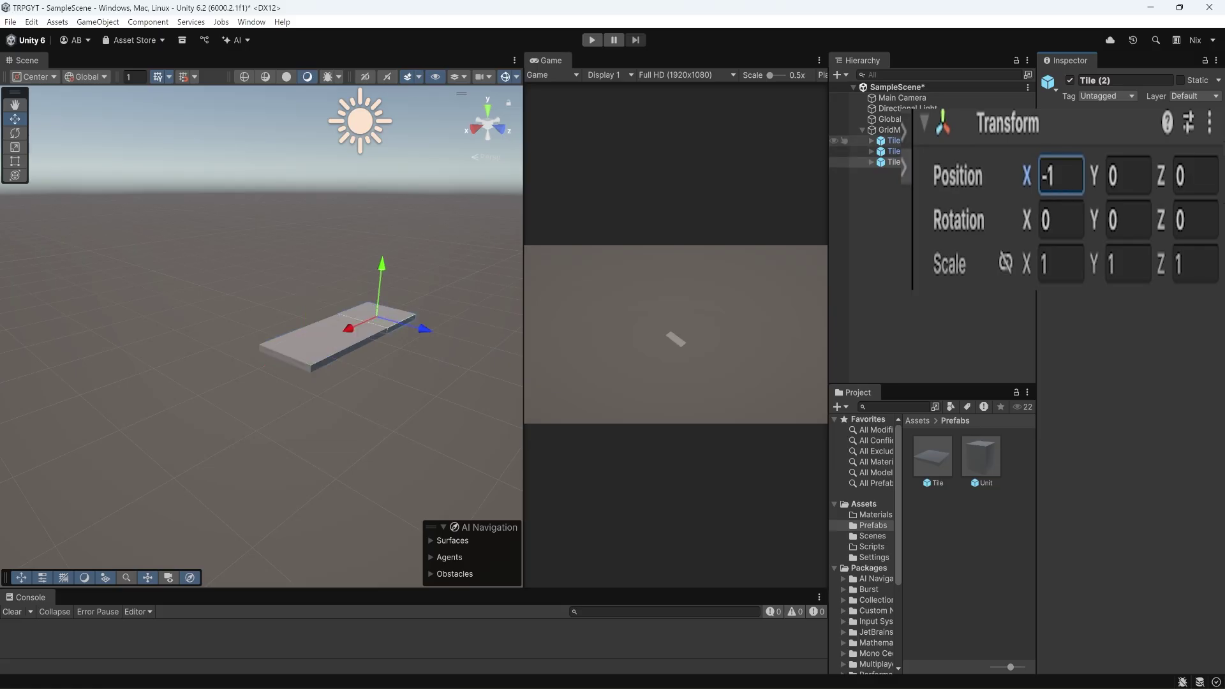
- Duplicate the row of three tiles and move the copies to Z -1
{"action": "left_click", "coordinate": [891, 140], "text": "shift"}
{"action": "key", "text": "ctrl+d"}
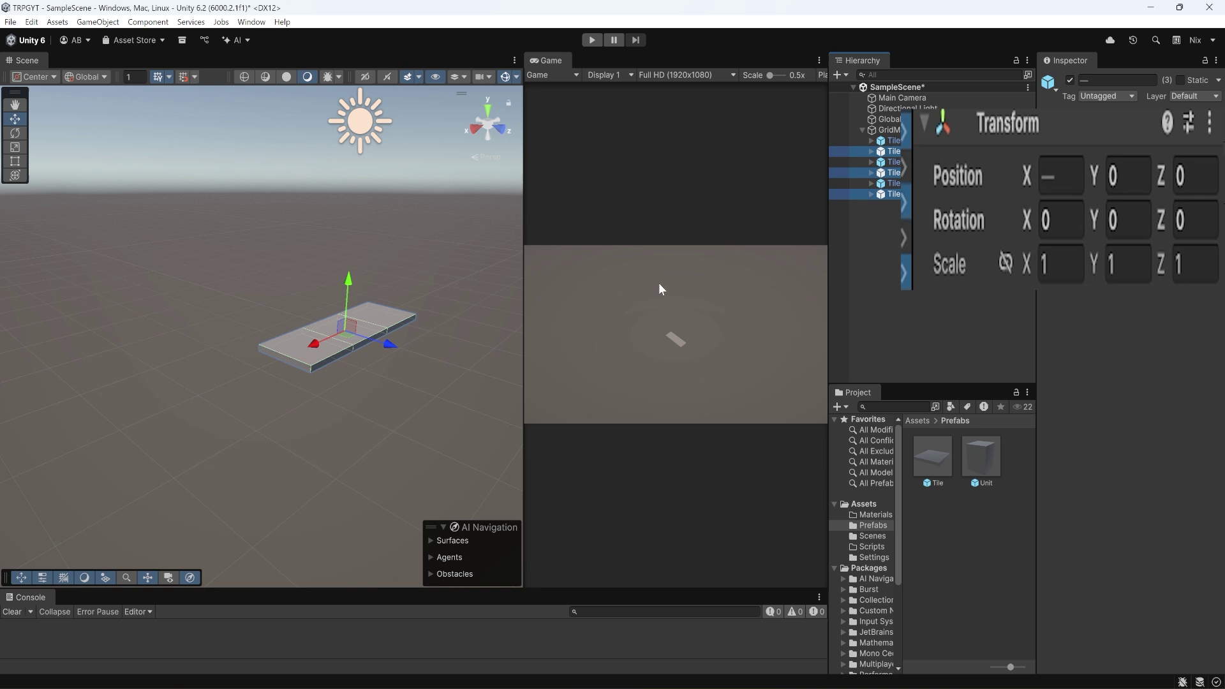
{"action": "left_click", "coordinate": [1199, 176]}
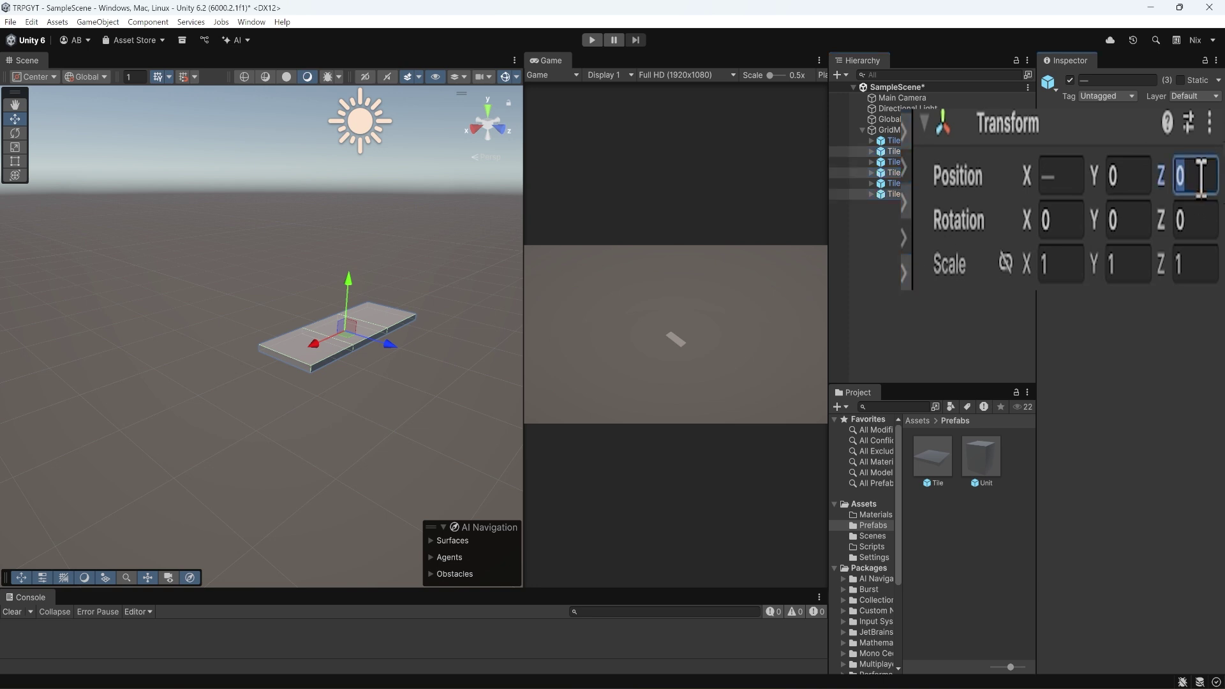
{"action": "type", "text": "-1"}
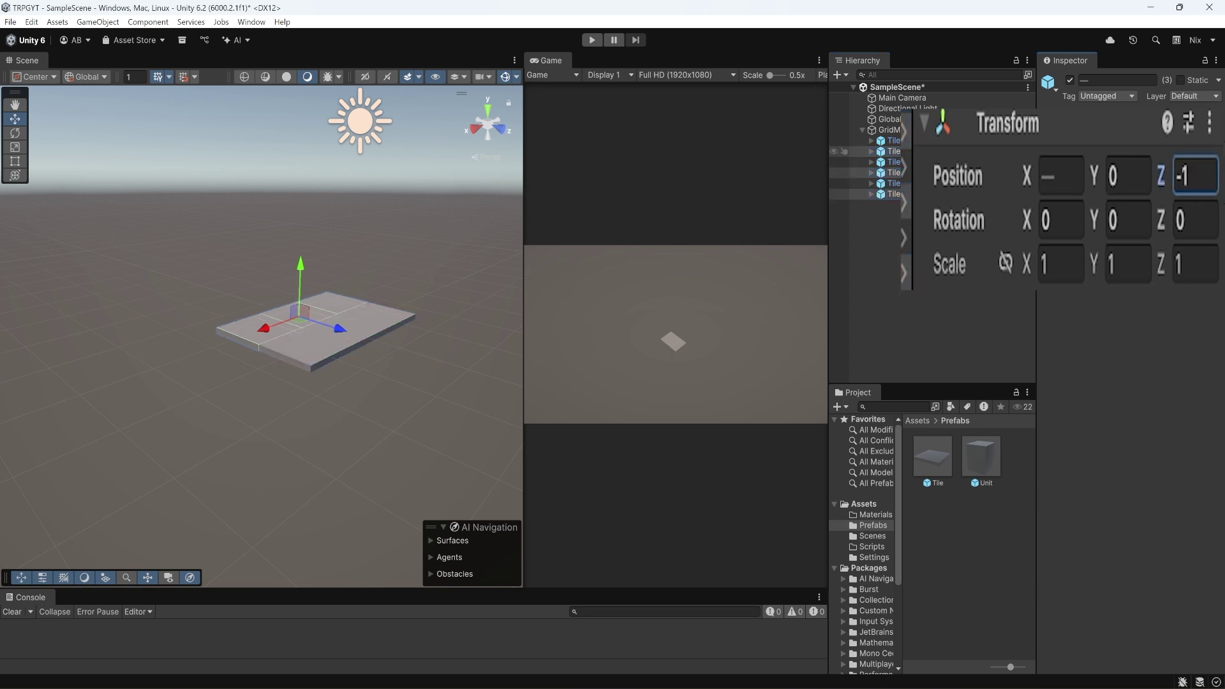
- Duplicate the Z -1 row and set the new copies' Z to 1, completing the grid
{"action": "left_click", "coordinate": [890, 151]}
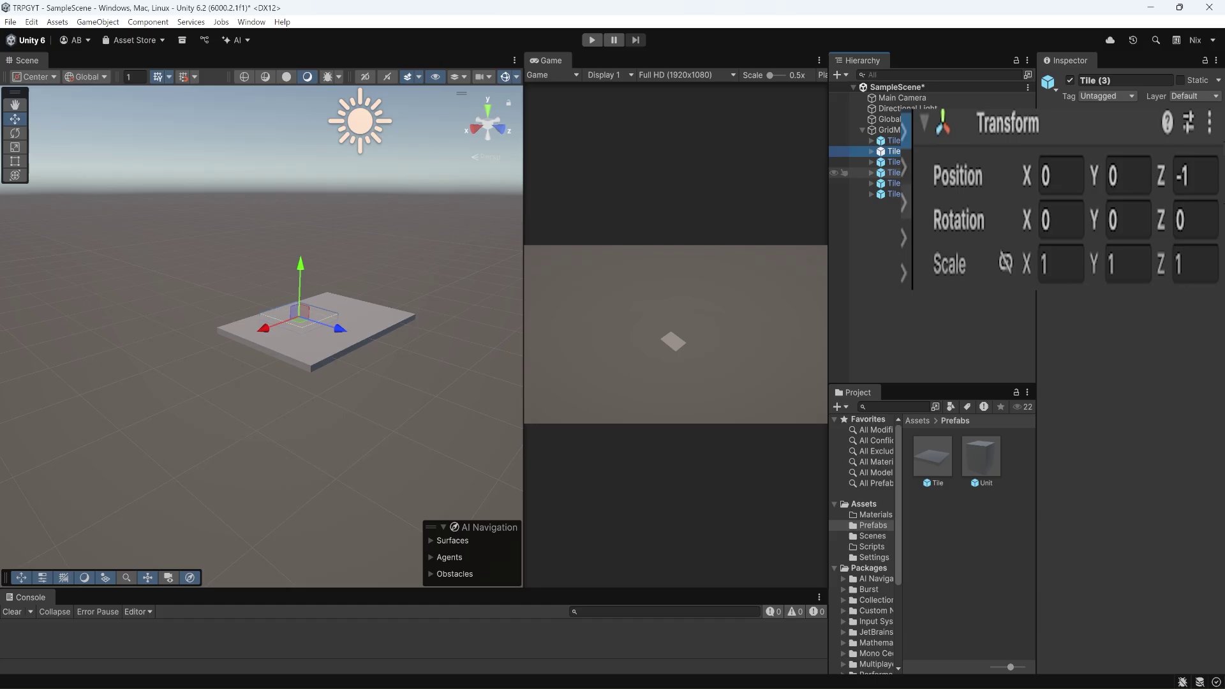
{"action": "left_click", "coordinate": [893, 172], "text": "ctrl"}
{"action": "left_click", "coordinate": [893, 194], "text": "ctrl"}
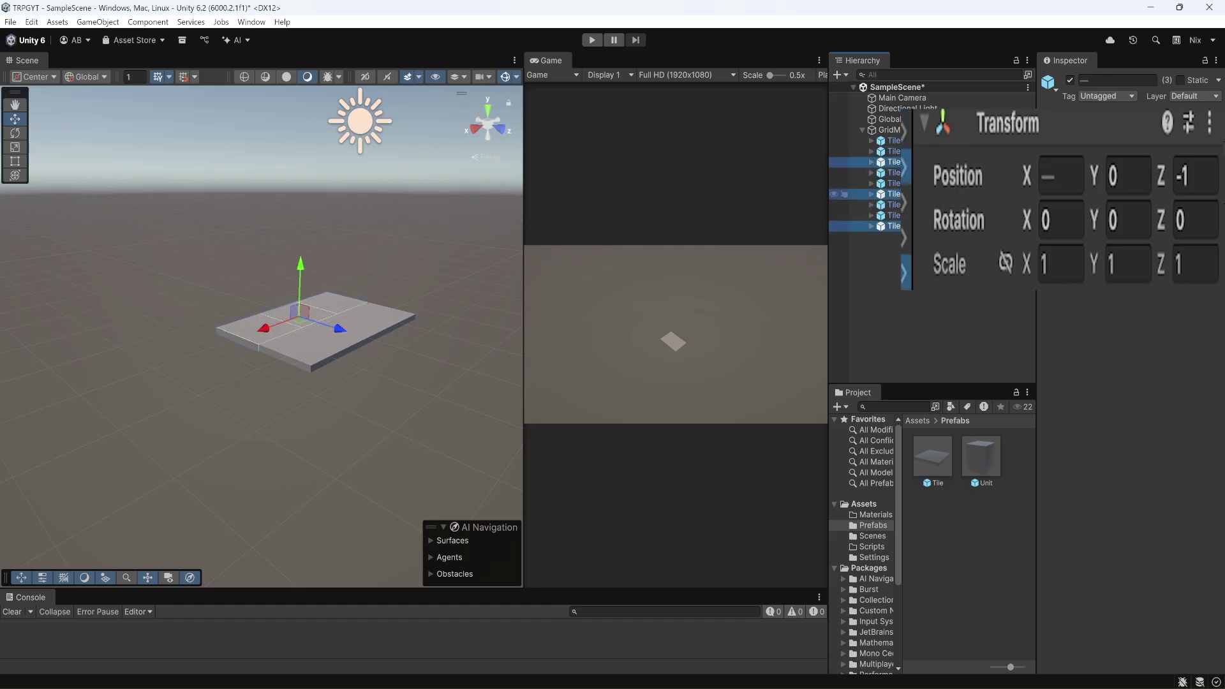
{"action": "key", "text": "ctrl+d"}
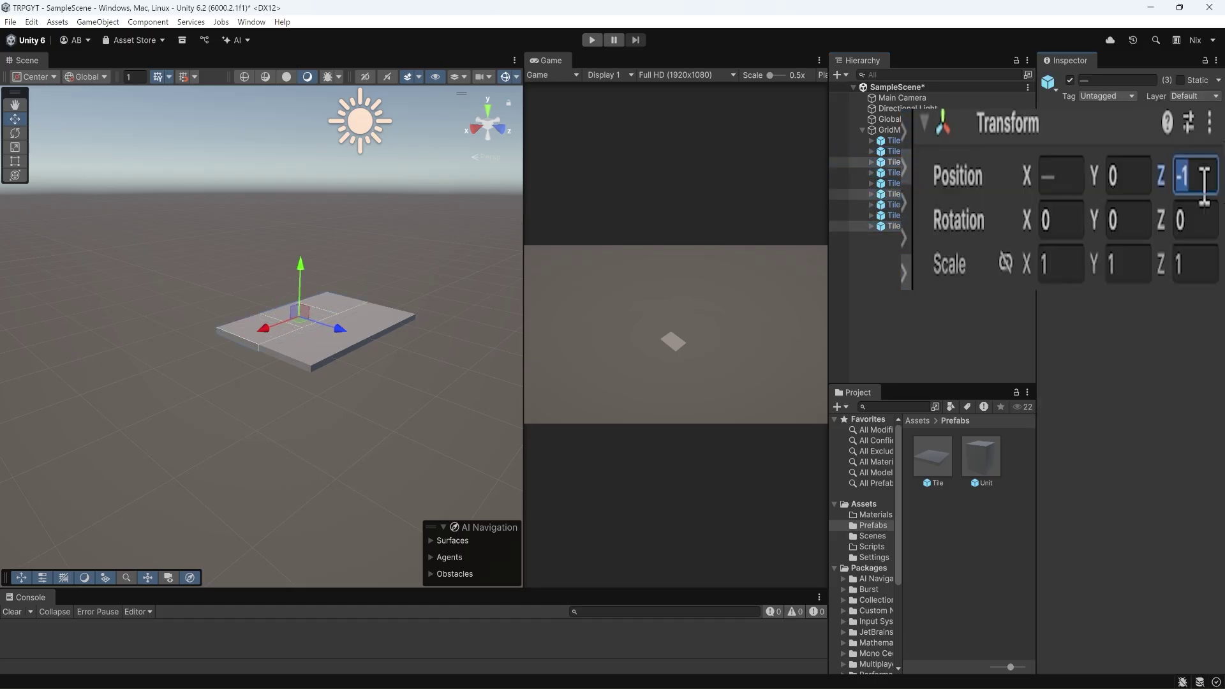
{"action": "type", "text": "1"}
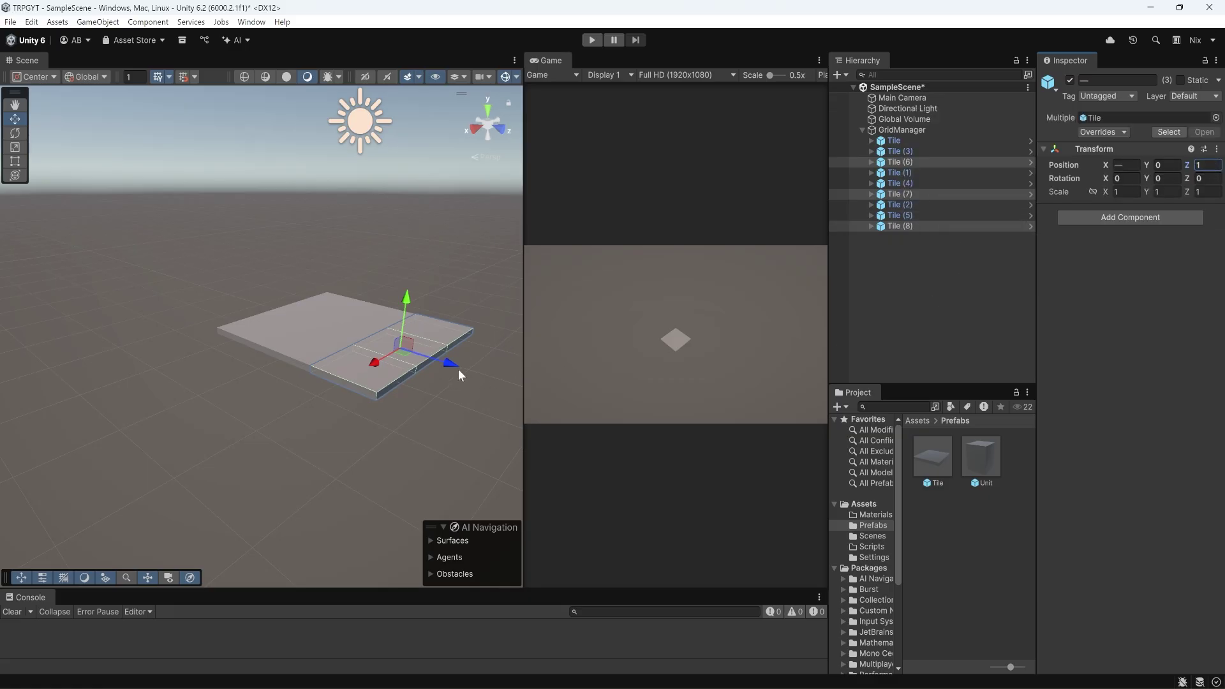
- Orbit the Scene camera closer and drag the splitter to widen the Scene view
{"action": "mouse_move", "coordinate": [473, 360]}
{"action": "right_mouse_down"}
{"action": "mouse_move", "coordinate": [397, 328]}
{"action": "mouse_move", "coordinate": [449, 360]}
{"action": "right_mouse_up"}
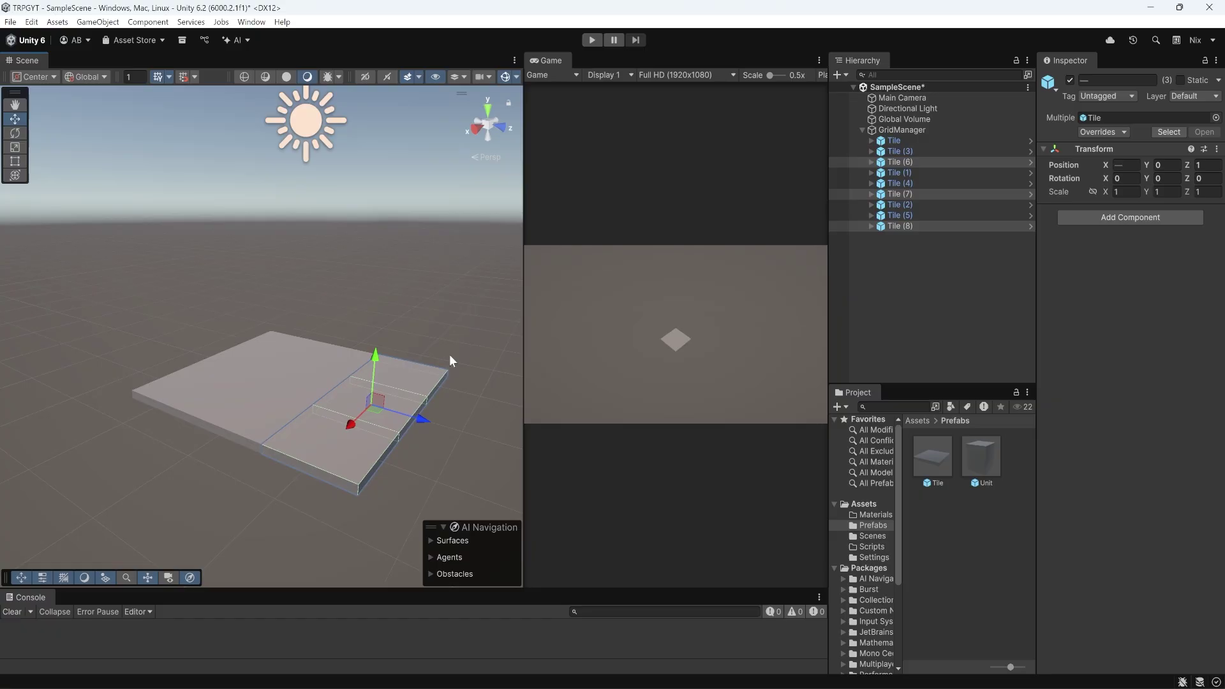
{"action": "left_click_drag", "start_coordinate": [520, 345], "coordinate": [352, 345]}
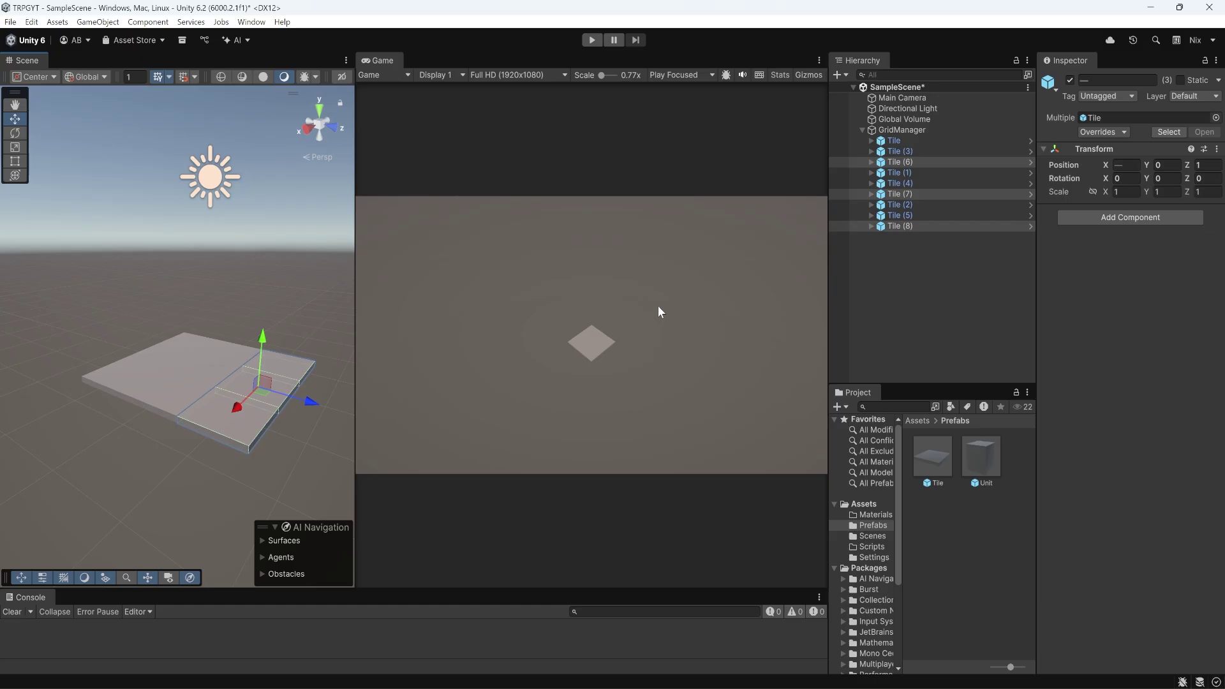
{"action": "left_click_drag", "start_coordinate": [354, 307], "coordinate": [629, 292]}
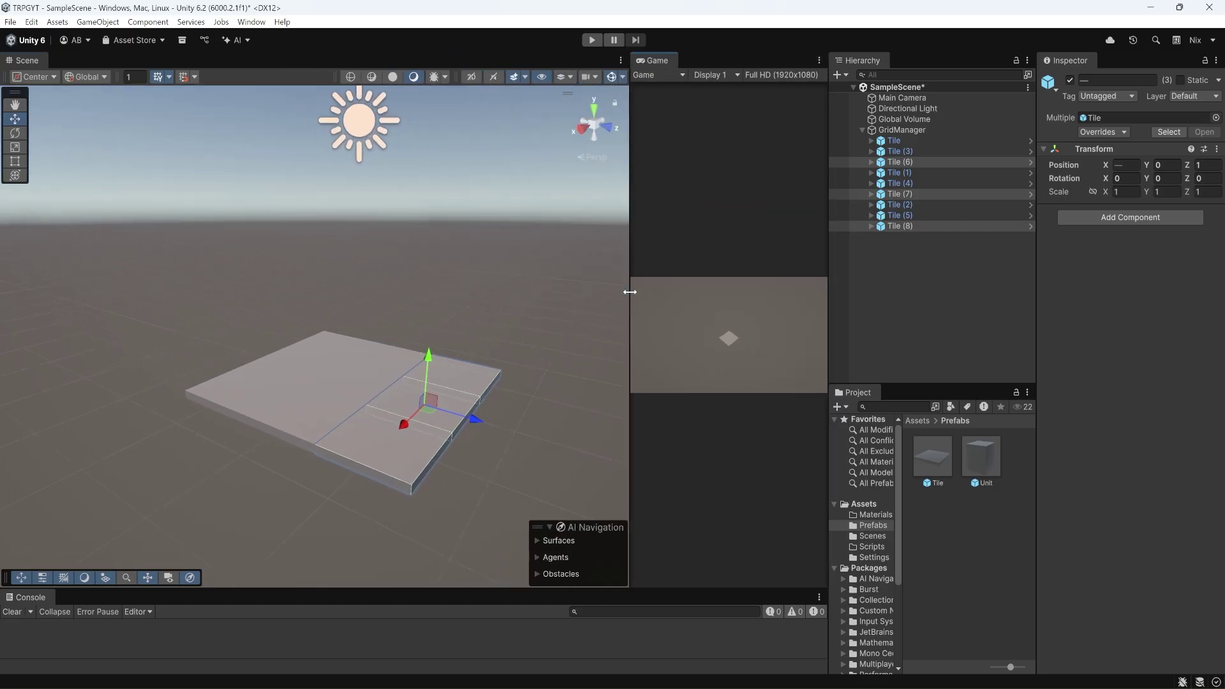
- In Assets/Materials, create a new material named Tile_Dark
{"action": "left_click", "coordinate": [918, 421]}
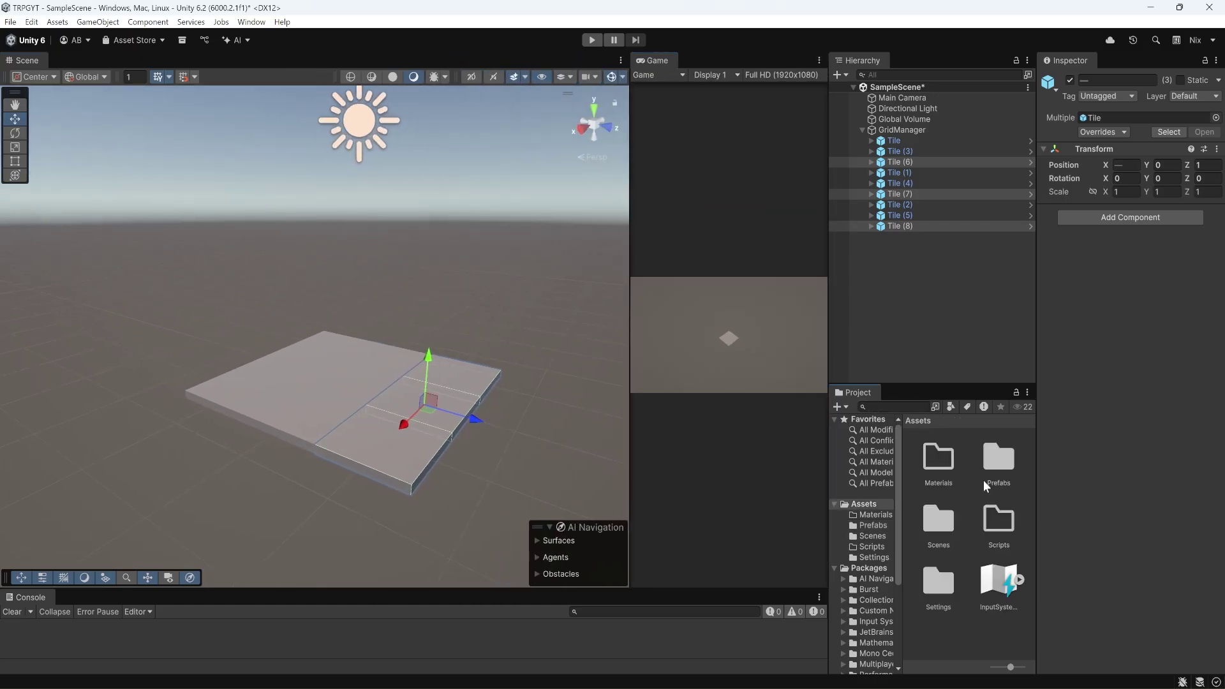
{"action": "double_click", "coordinate": [938, 458]}
{"action": "right_click", "coordinate": [924, 462]}
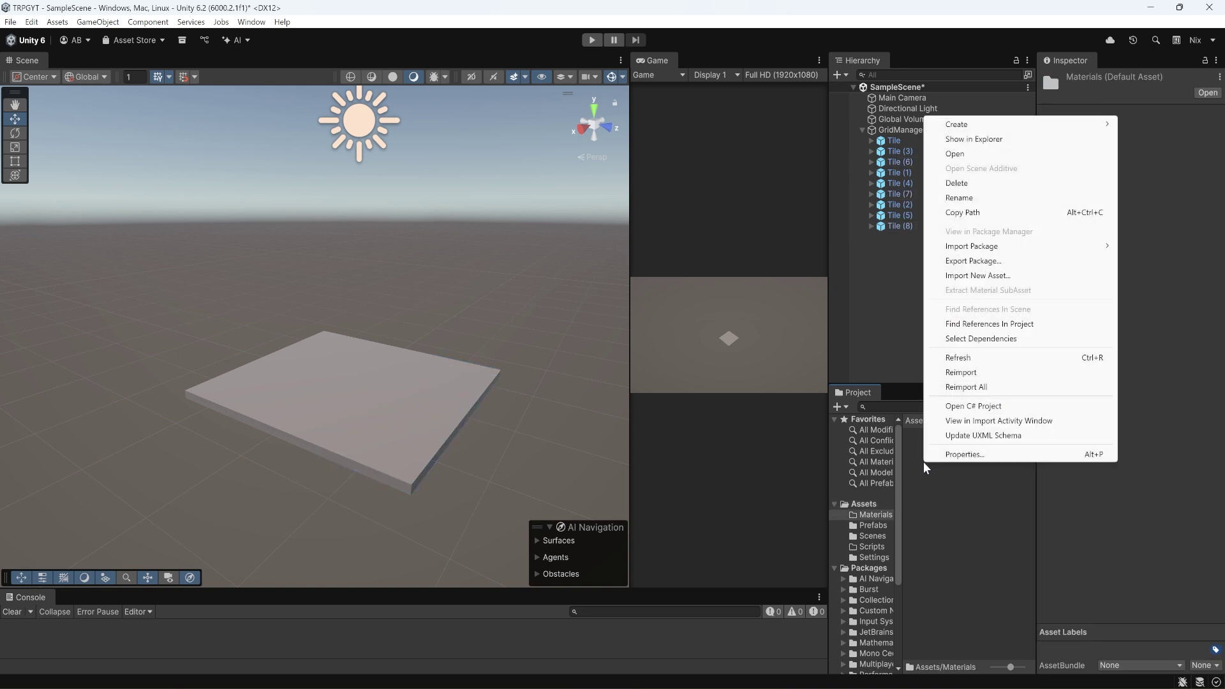
{"action": "mouse_move", "coordinate": [954, 123]}
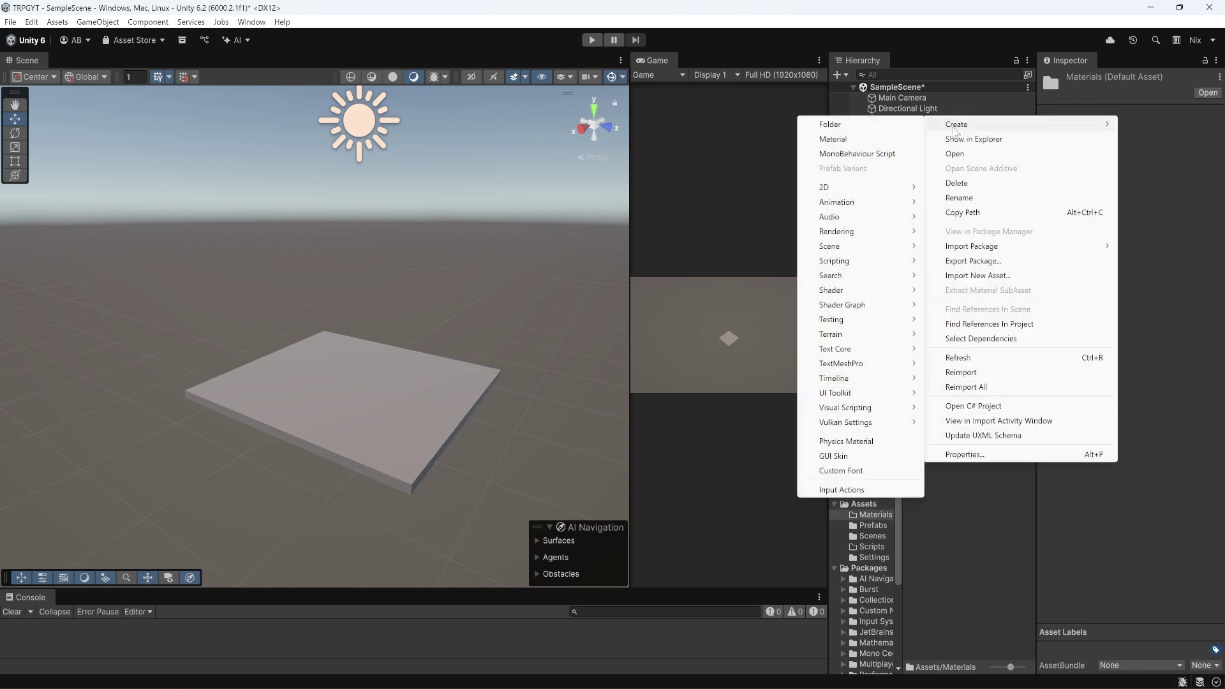
{"action": "left_click", "coordinate": [871, 142]}
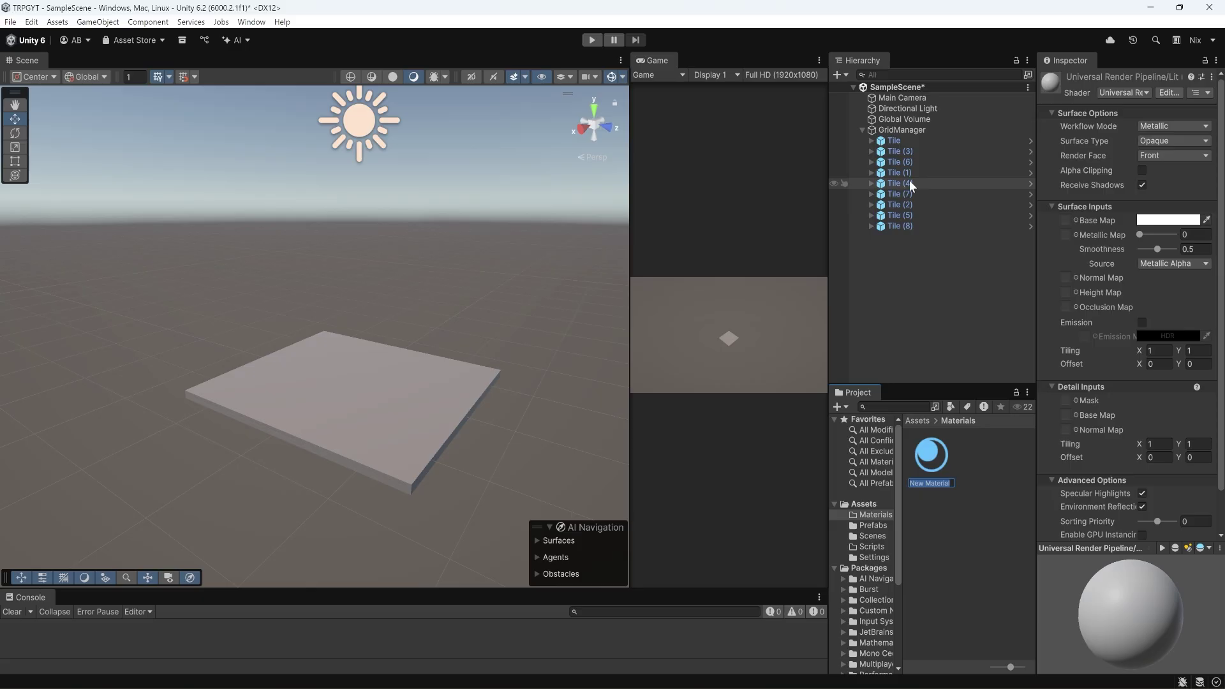
{"action": "type", "text": "Tile_Dark"}
{"action": "key", "text": "Return"}
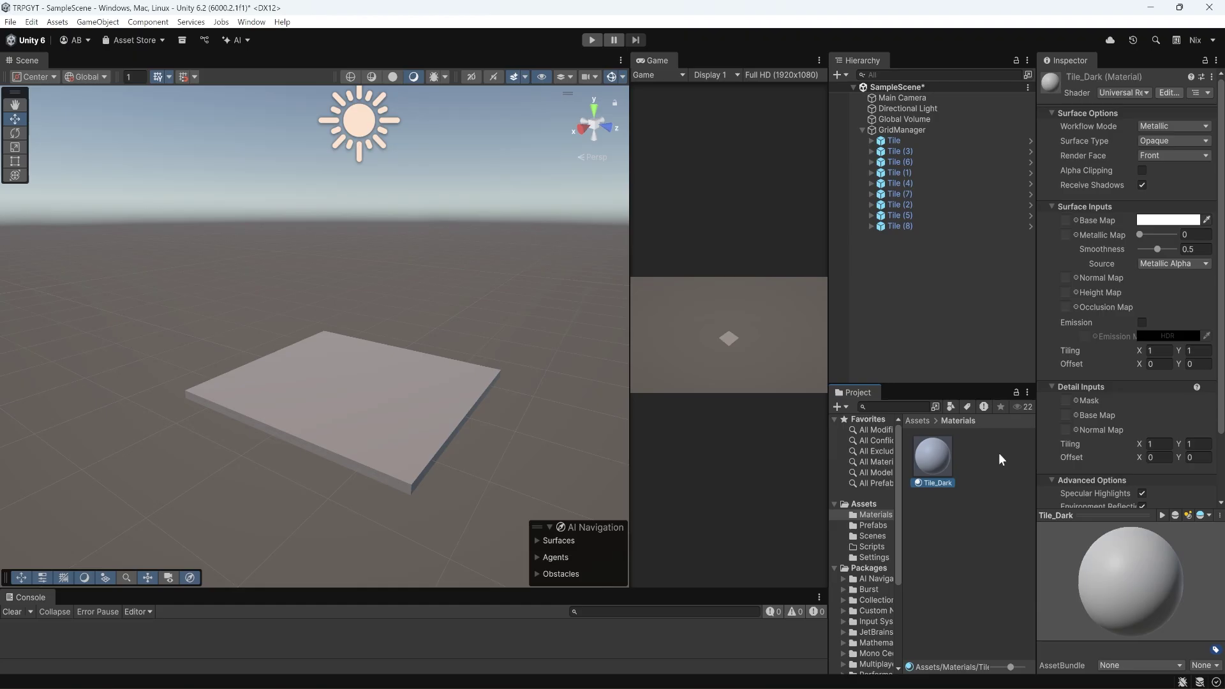
- Create a Tile_Light material and start a third material named Unit_Player
{"action": "right_click", "coordinate": [975, 457]}
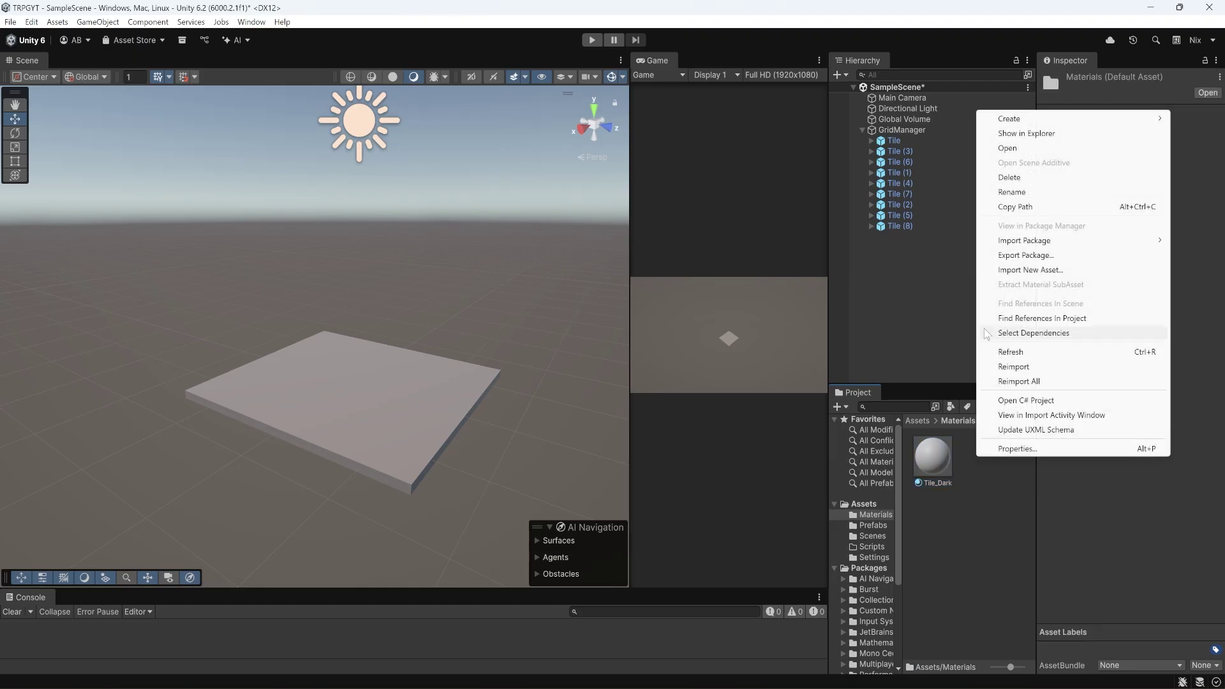
{"action": "mouse_move", "coordinate": [1015, 119]}
{"action": "left_click", "coordinate": [919, 132]}
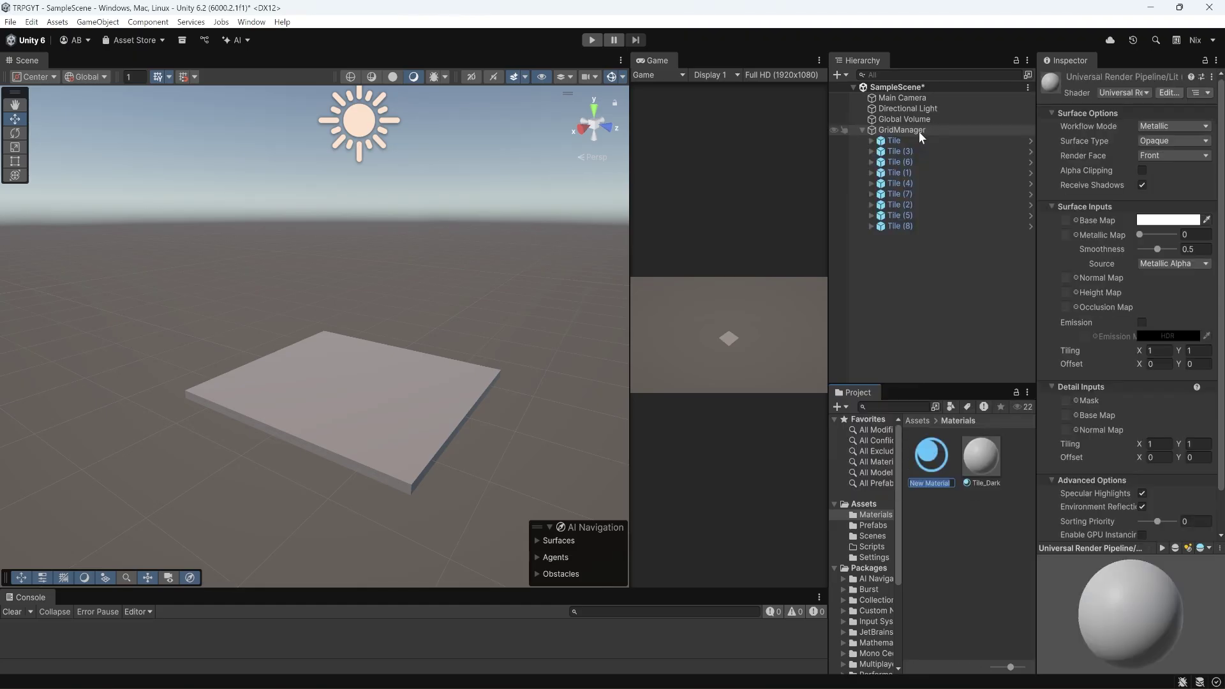
{"action": "type", "text": "Tile_Light"}
{"action": "key", "text": "Return"}
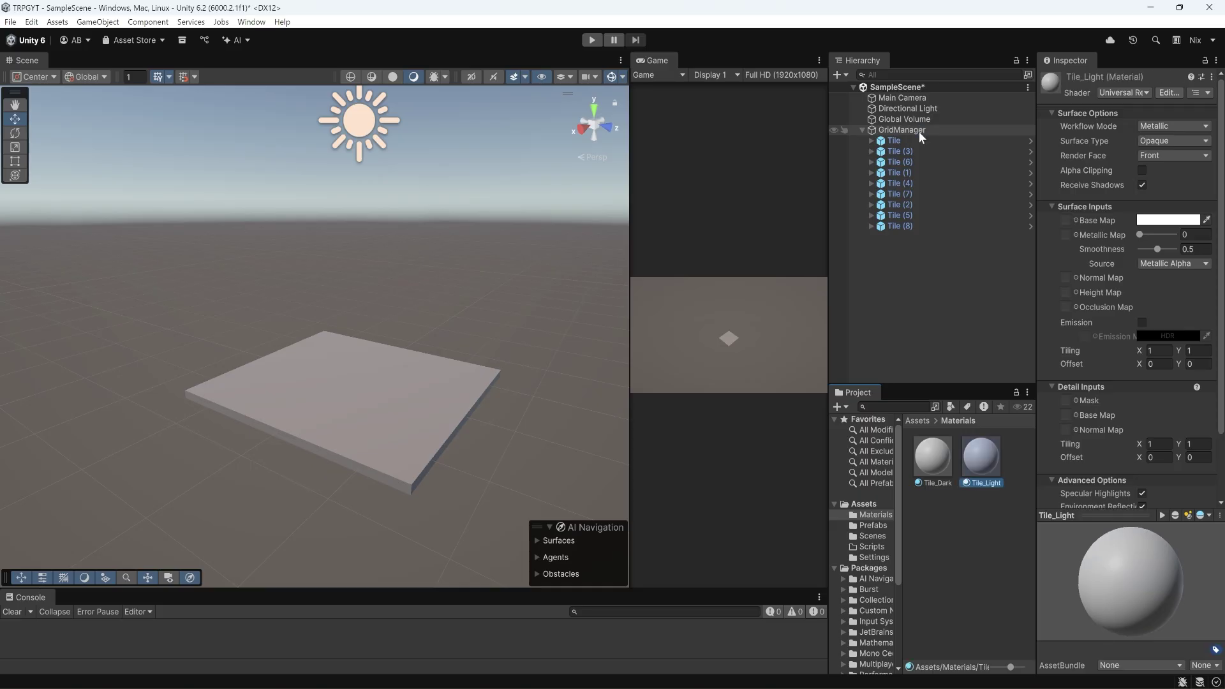
{"action": "right_click", "coordinate": [937, 503]}
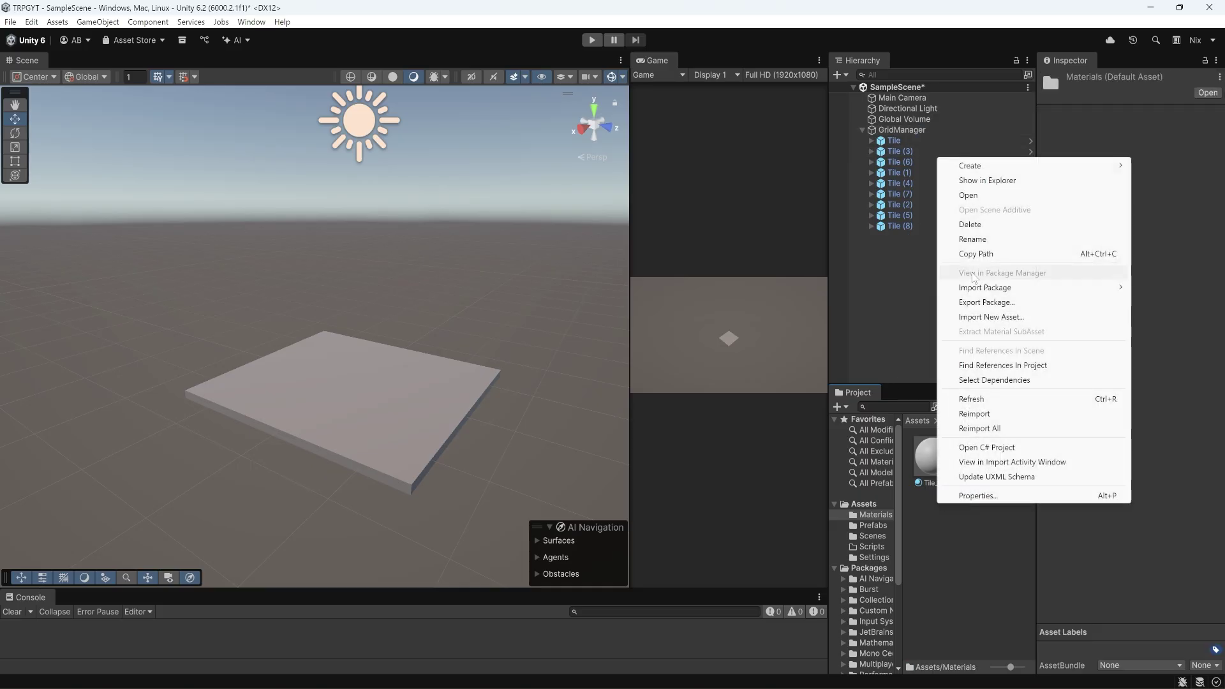
{"action": "mouse_move", "coordinate": [976, 166]}
{"action": "left_click", "coordinate": [888, 181]}
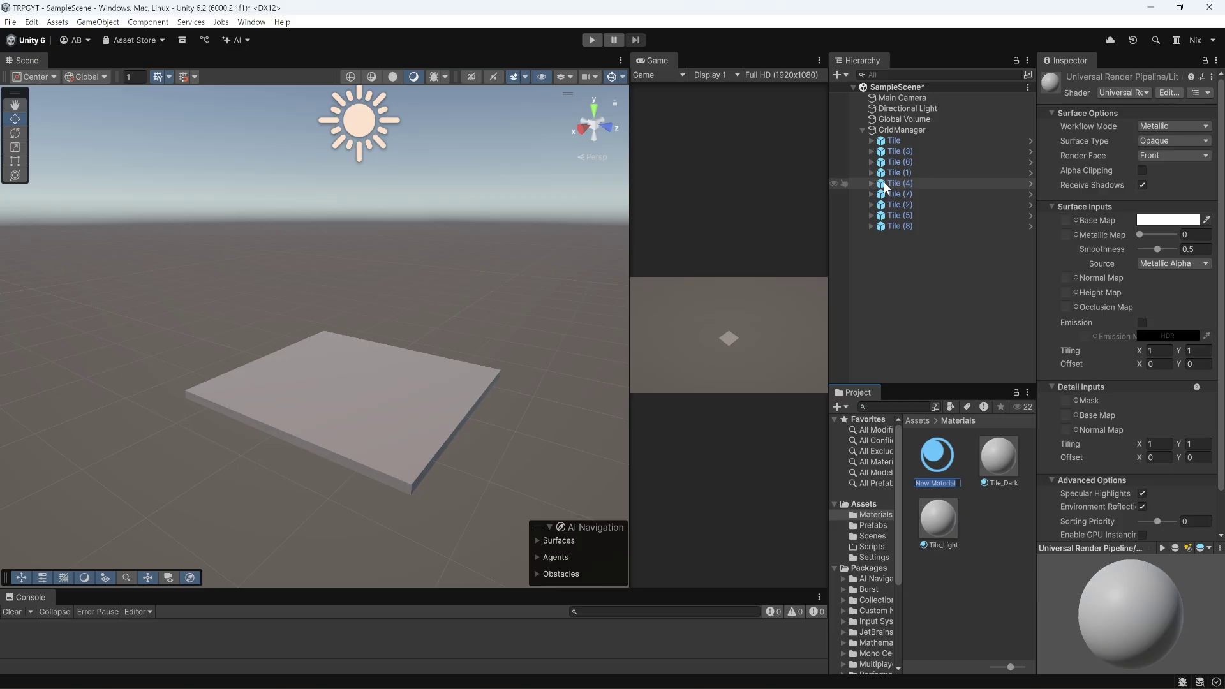
{"action": "type", "text": "Unit_Player"}
- Confirm the third material's name as Unit_Player
{"action": "key", "text": "Return"}
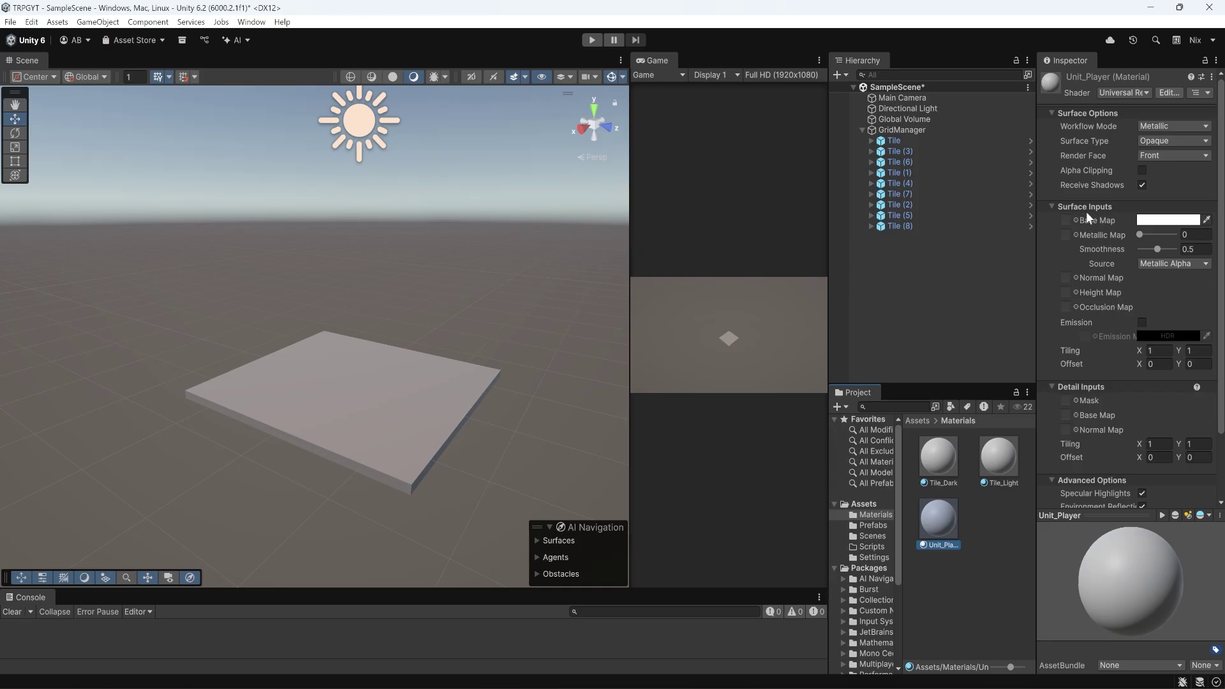
- Set the Unit_Player material's base colour to vivid blue 006AFF
{"action": "left_click", "coordinate": [1155, 221]}
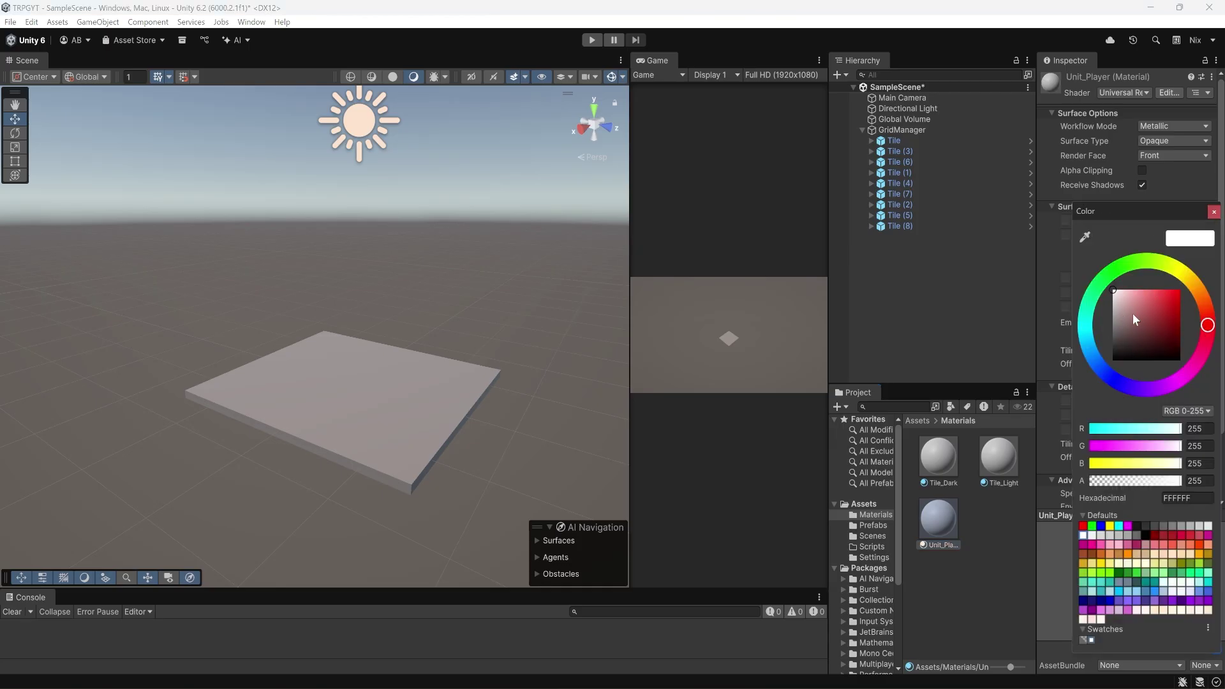
{"action": "left_click_drag", "start_coordinate": [1094, 313], "coordinate": [1096, 362]}
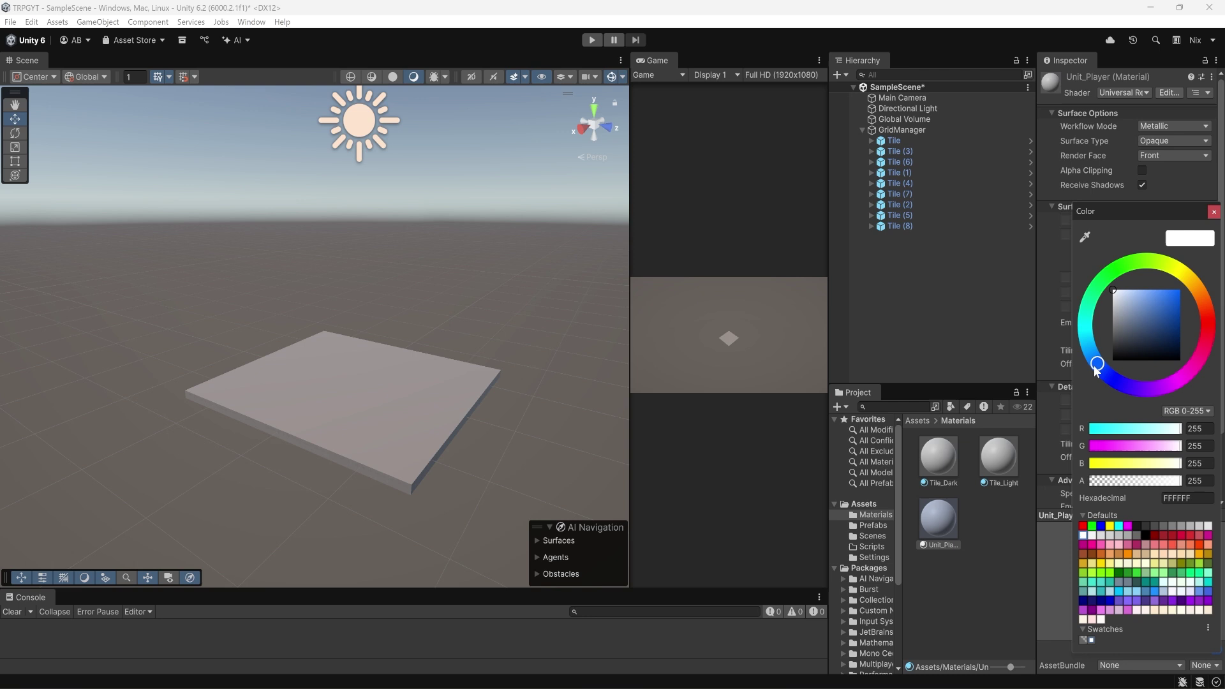
{"action": "left_click_drag", "start_coordinate": [1139, 323], "coordinate": [1180, 290]}
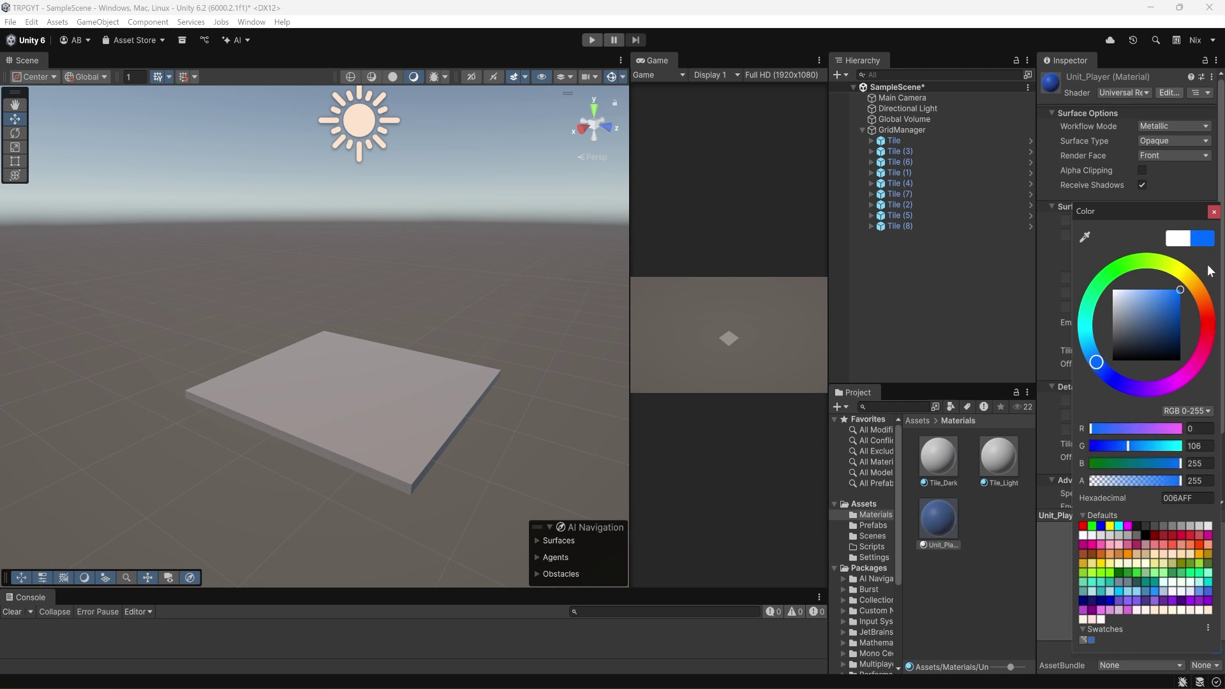
{"action": "left_click", "coordinate": [1215, 213]}
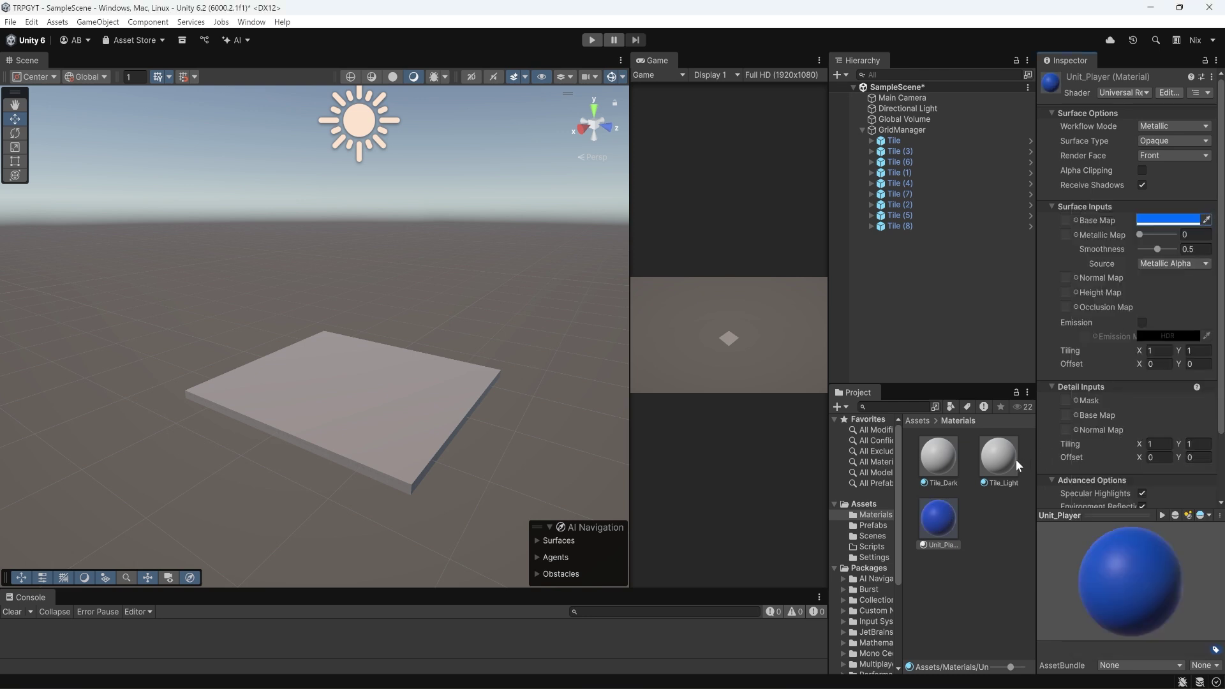
- Set the Tile_Light material's base colour to light grey D2D2D2
{"action": "left_click", "coordinate": [997, 462]}
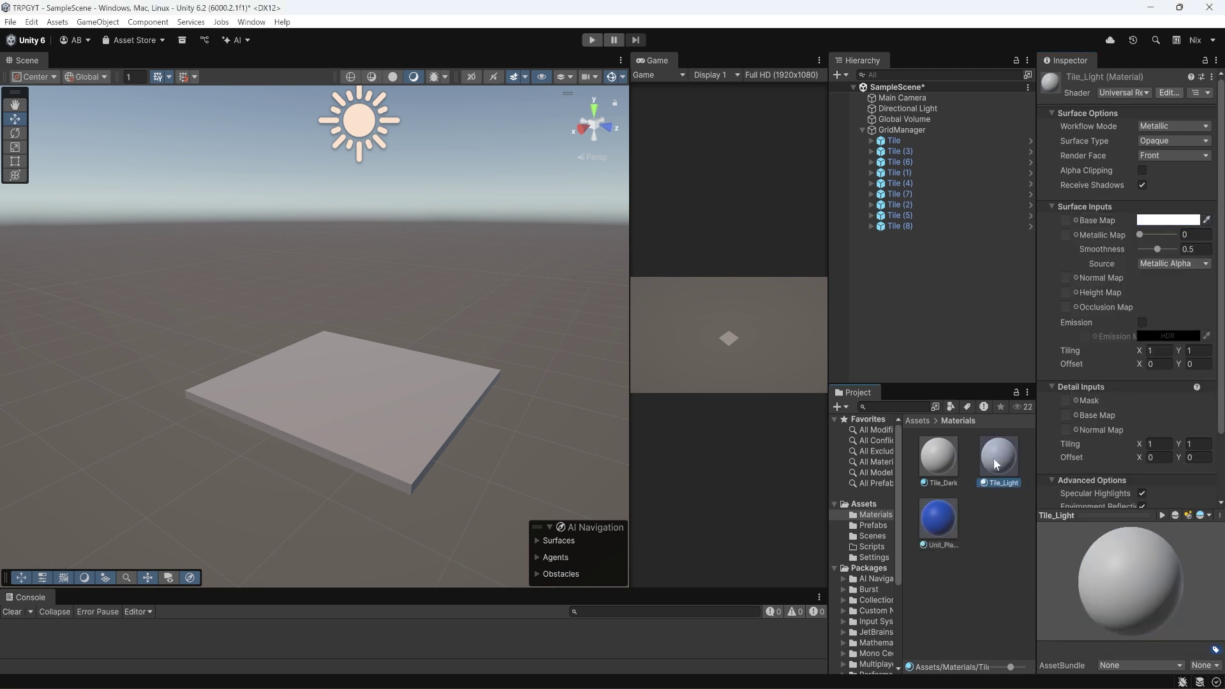
{"action": "left_click", "coordinate": [1165, 223]}
{"action": "left_click", "coordinate": [1113, 302]}
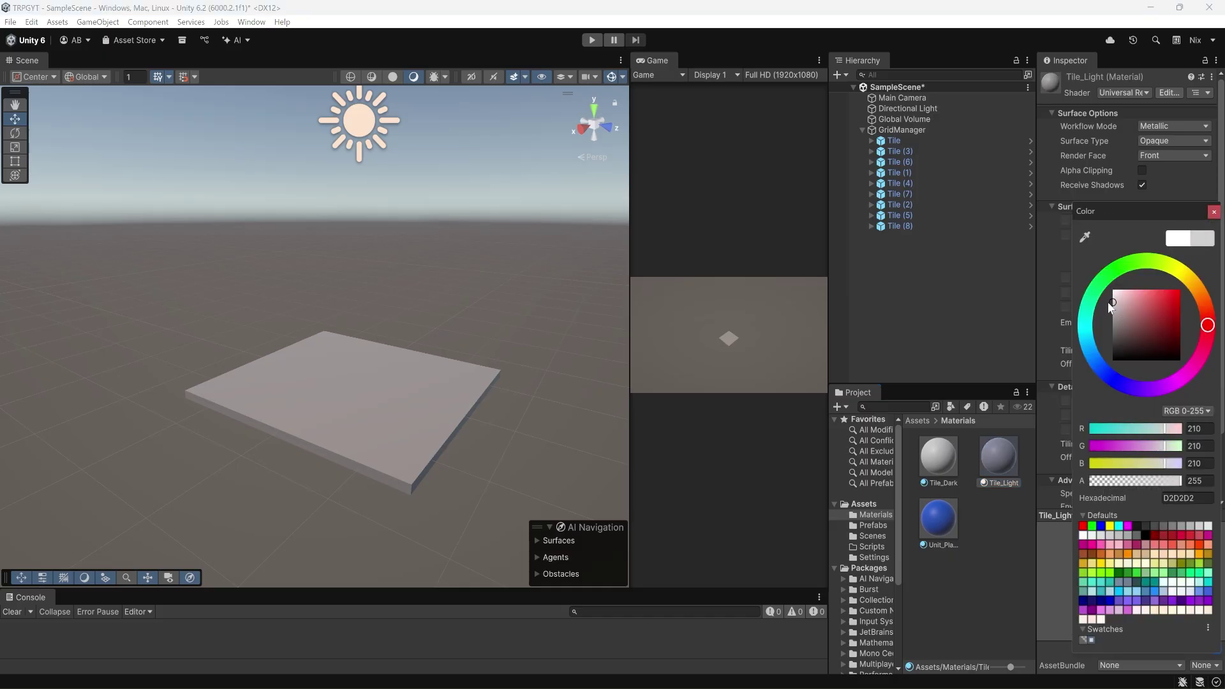
{"action": "left_click", "coordinate": [1210, 214]}
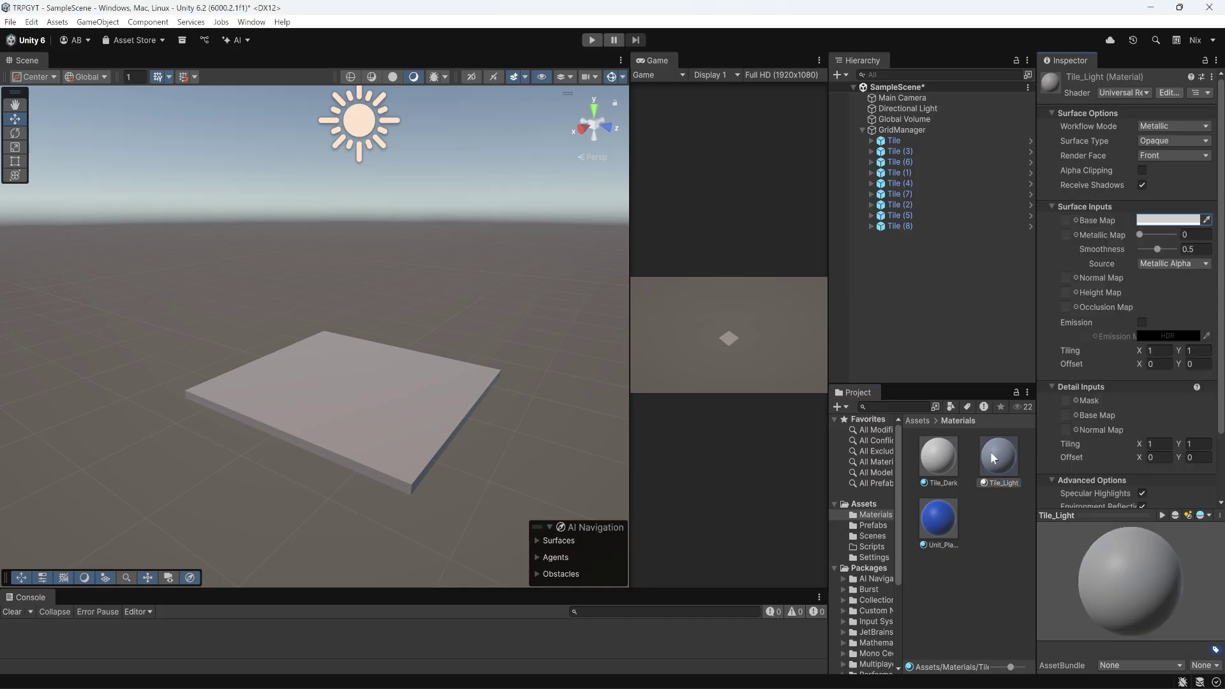
- Set the Tile_Dark material's base colour to dark grey 343434 (RGB 52, 52, 52)
{"action": "left_click", "coordinate": [936, 468]}
{"action": "left_click", "coordinate": [1164, 220]}
{"action": "left_click_drag", "start_coordinate": [1115, 309], "coordinate": [1098, 344]}
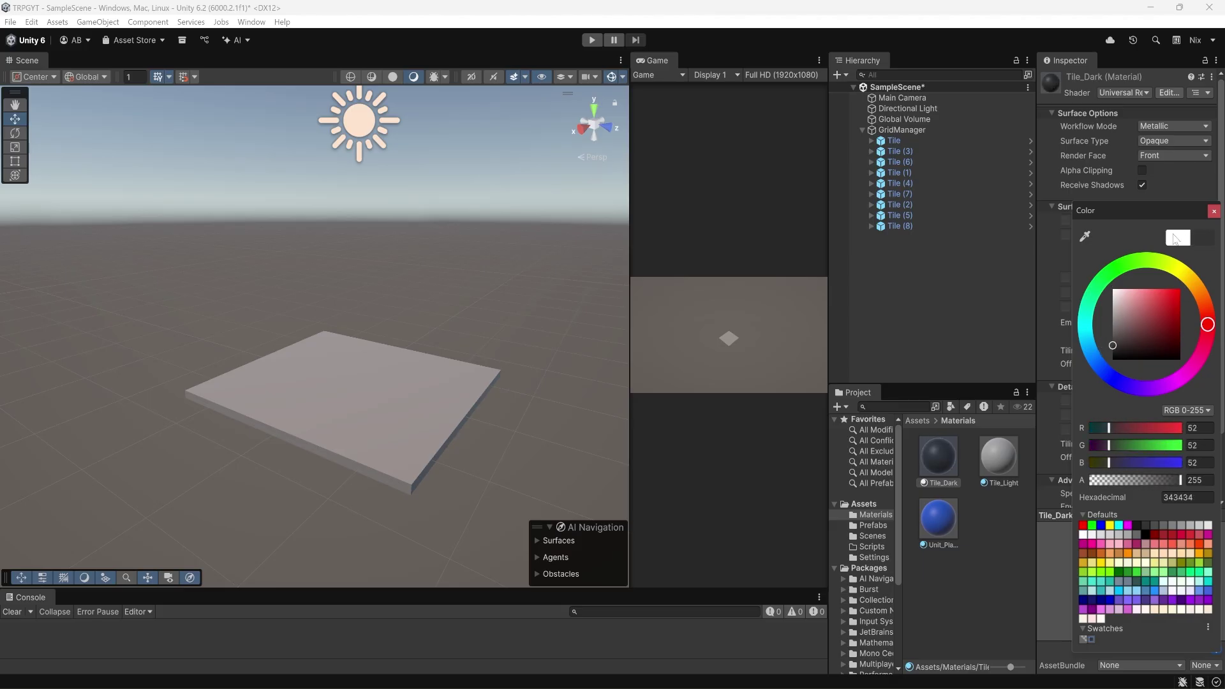
{"action": "left_click", "coordinate": [1214, 212]}
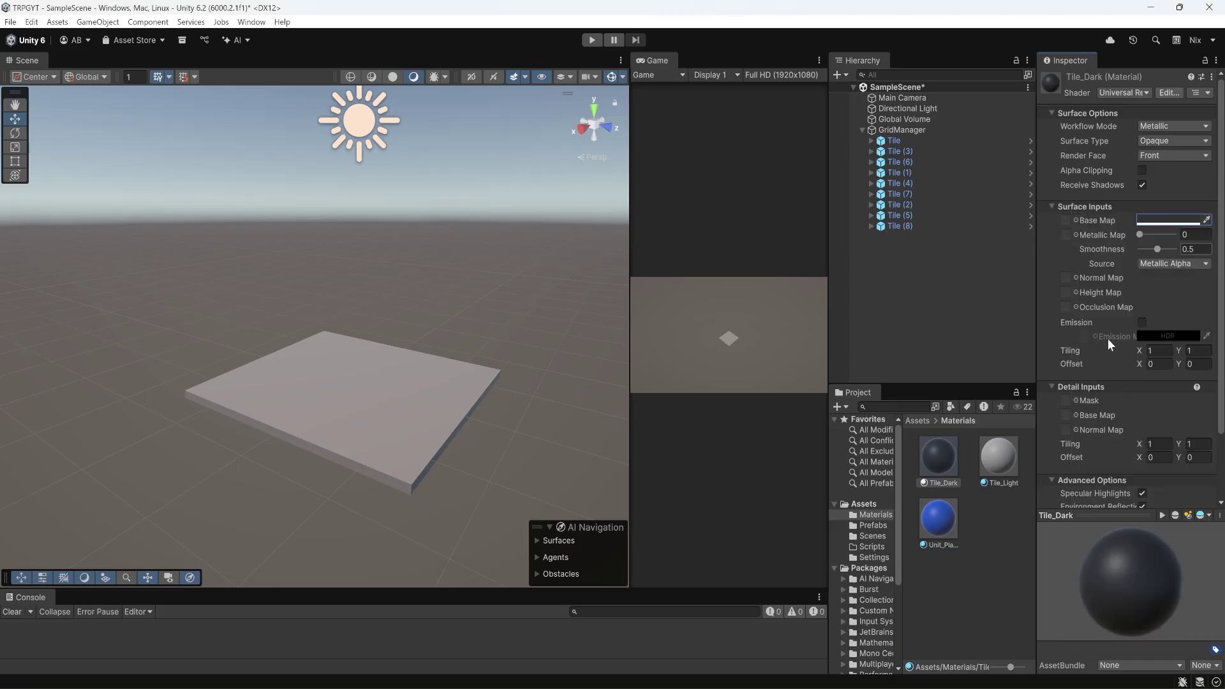
- Apply Tile_Dark to the front, right, left and back corner tiles and the centre tile
{"action": "left_click", "coordinate": [943, 462]}
{"action": "left_click_drag", "start_coordinate": [942, 461], "coordinate": [403, 461]}
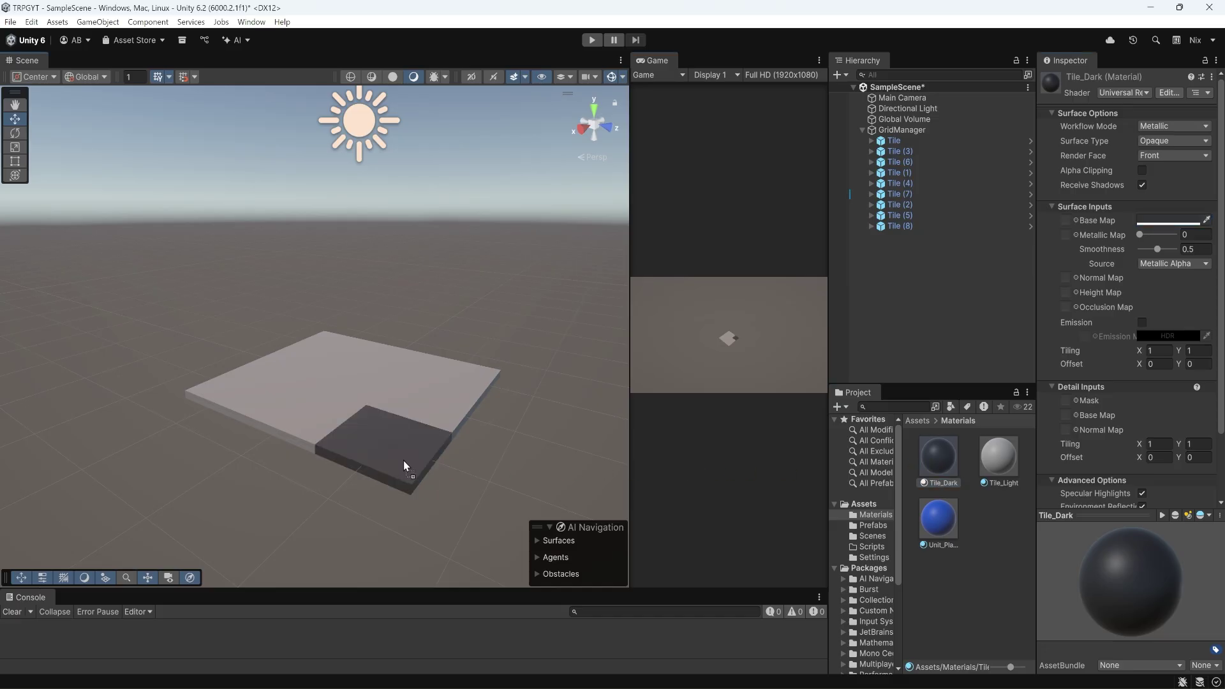
{"action": "left_click_drag", "start_coordinate": [937, 458], "coordinate": [364, 387]}
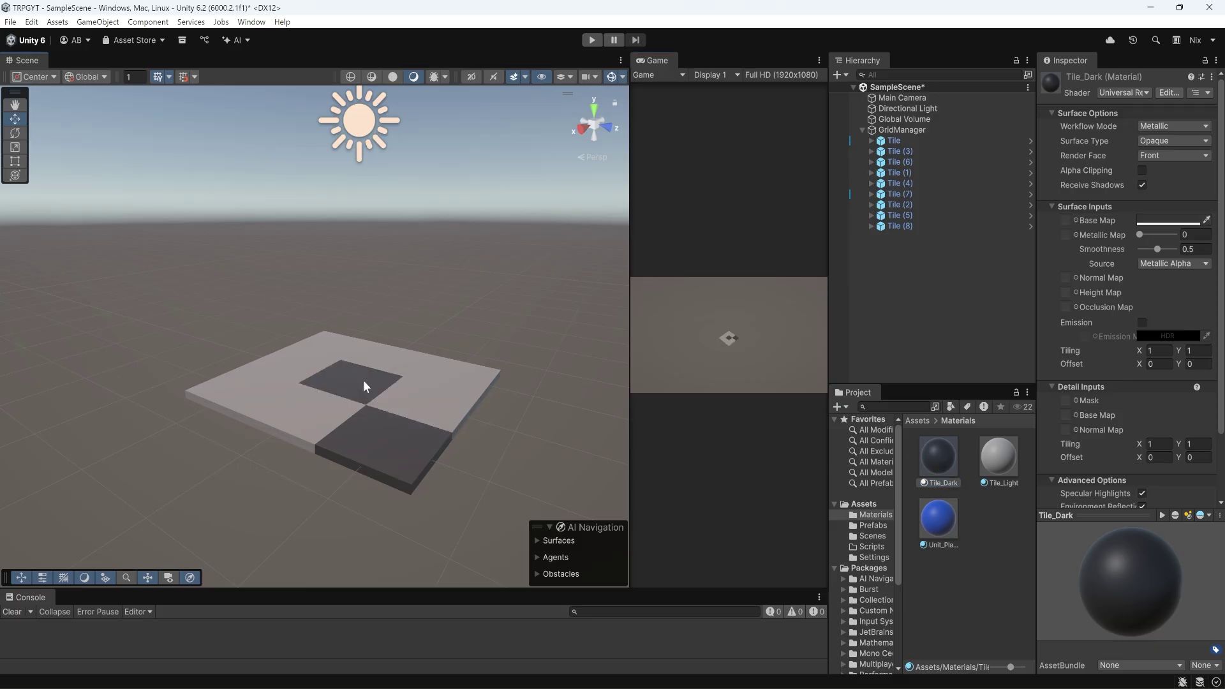
{"action": "left_click_drag", "start_coordinate": [942, 457], "coordinate": [477, 391]}
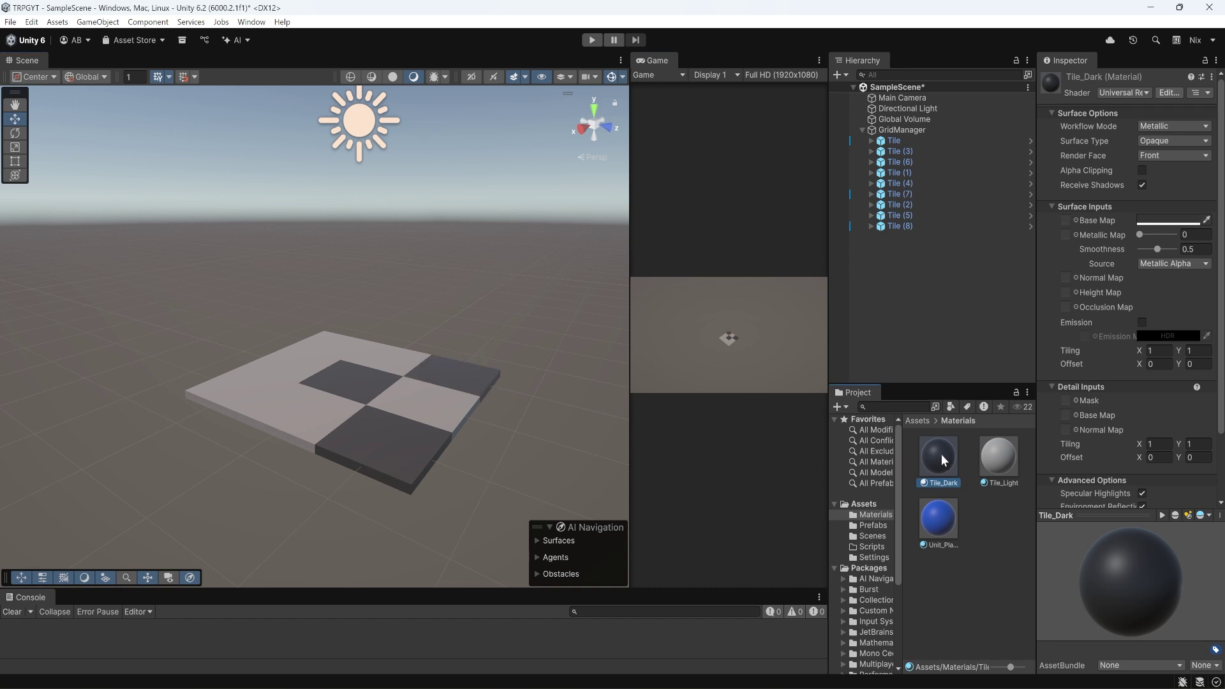
{"action": "left_click_drag", "start_coordinate": [941, 454], "coordinate": [250, 398]}
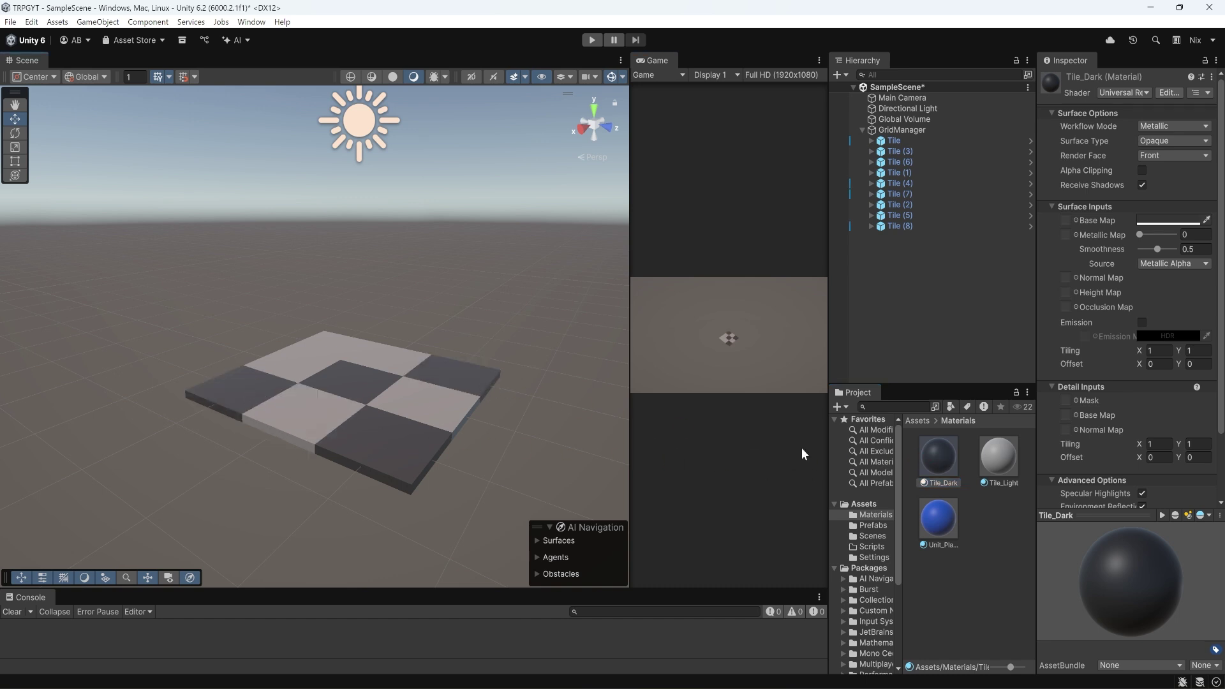
{"action": "left_click_drag", "start_coordinate": [952, 457], "coordinate": [345, 355]}
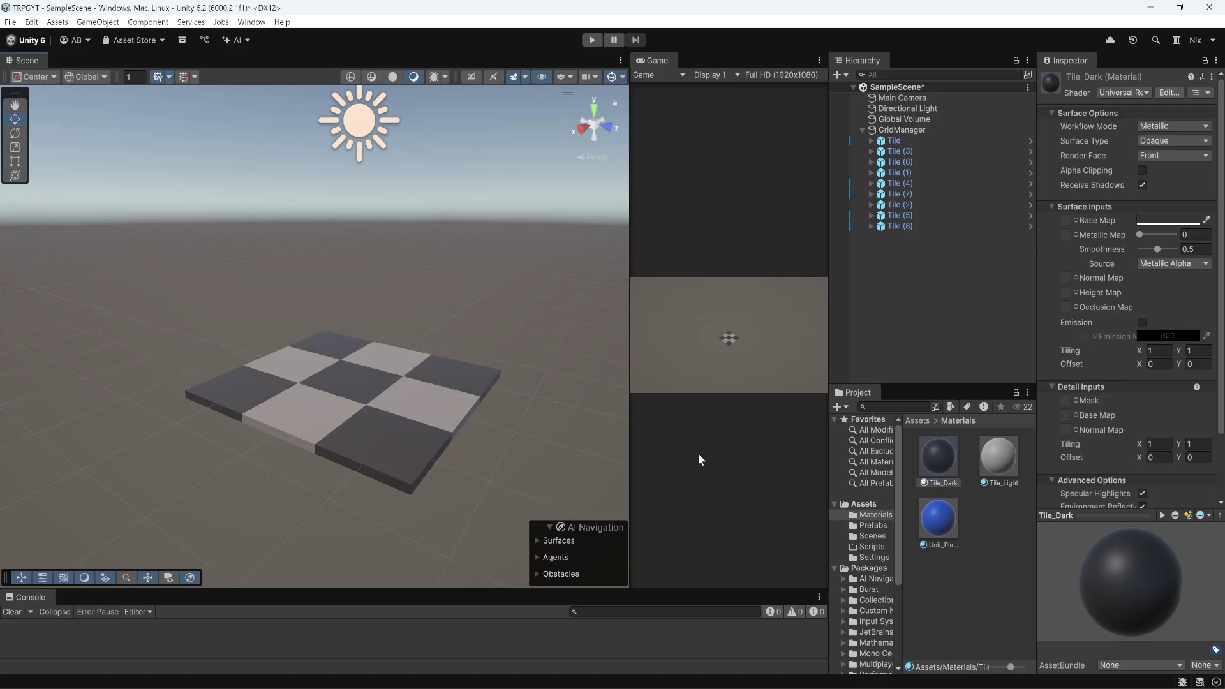
- Place a Unit prefab instance in the scene at position X -1, Z 1
{"action": "left_click", "coordinate": [869, 527]}
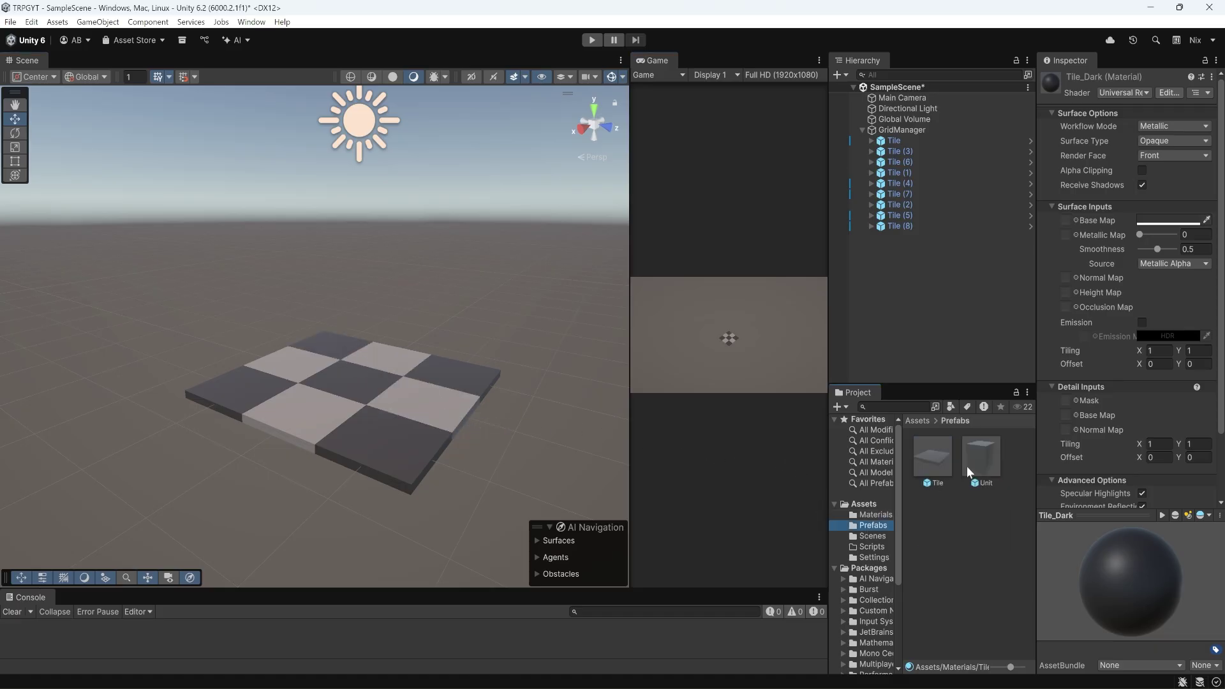
{"action": "left_click_drag", "start_coordinate": [980, 458], "coordinate": [449, 378]}
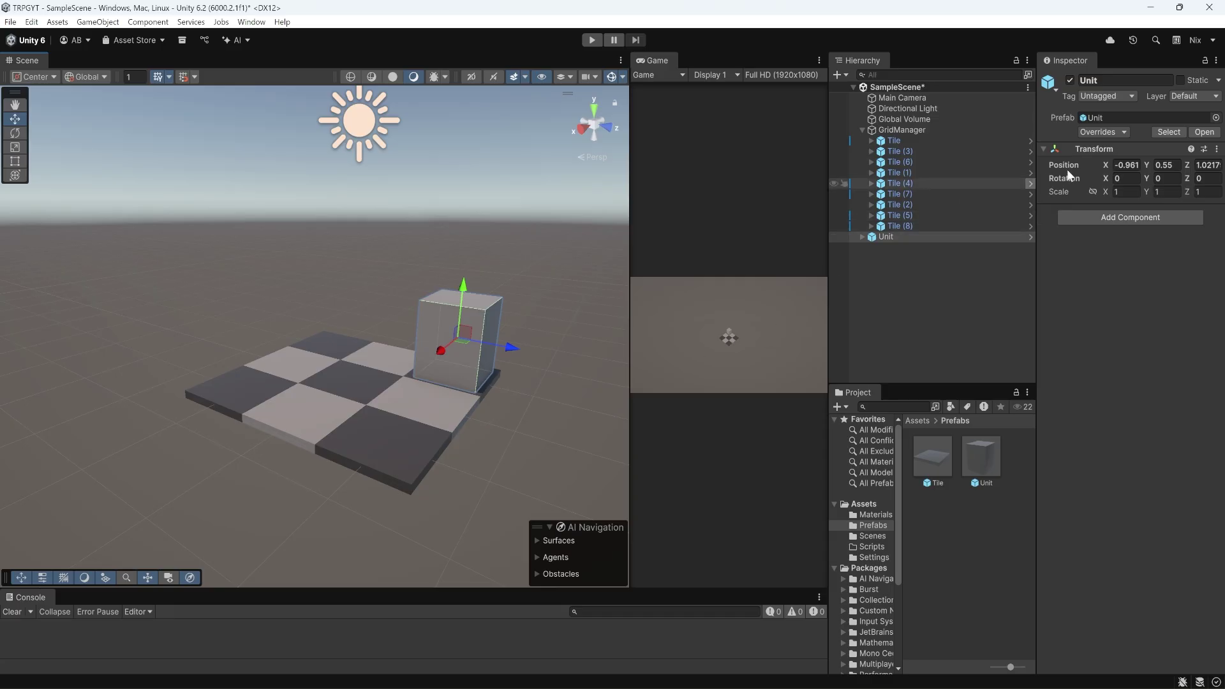
{"action": "left_click", "coordinate": [1135, 163]}
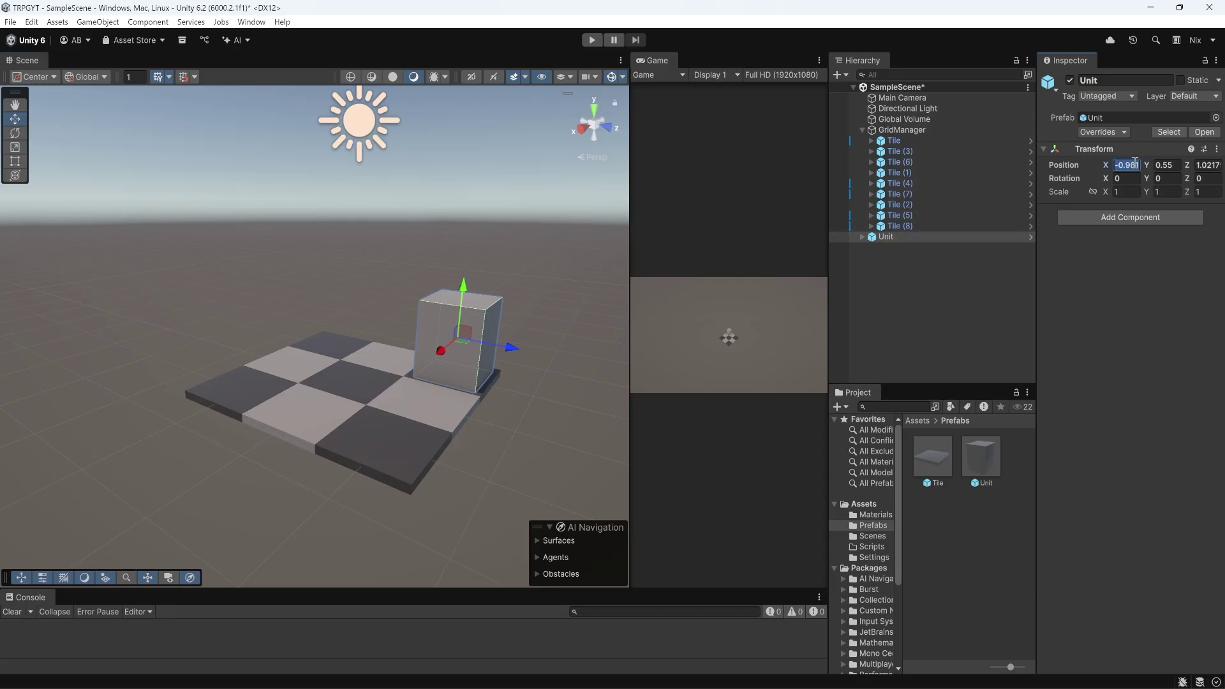
{"action": "type", "text": "-1"}
{"action": "key", "text": "Tab"}
{"action": "key", "text": "Tab"}
{"action": "type", "text": "1"}
{"action": "key", "text": "Return"}
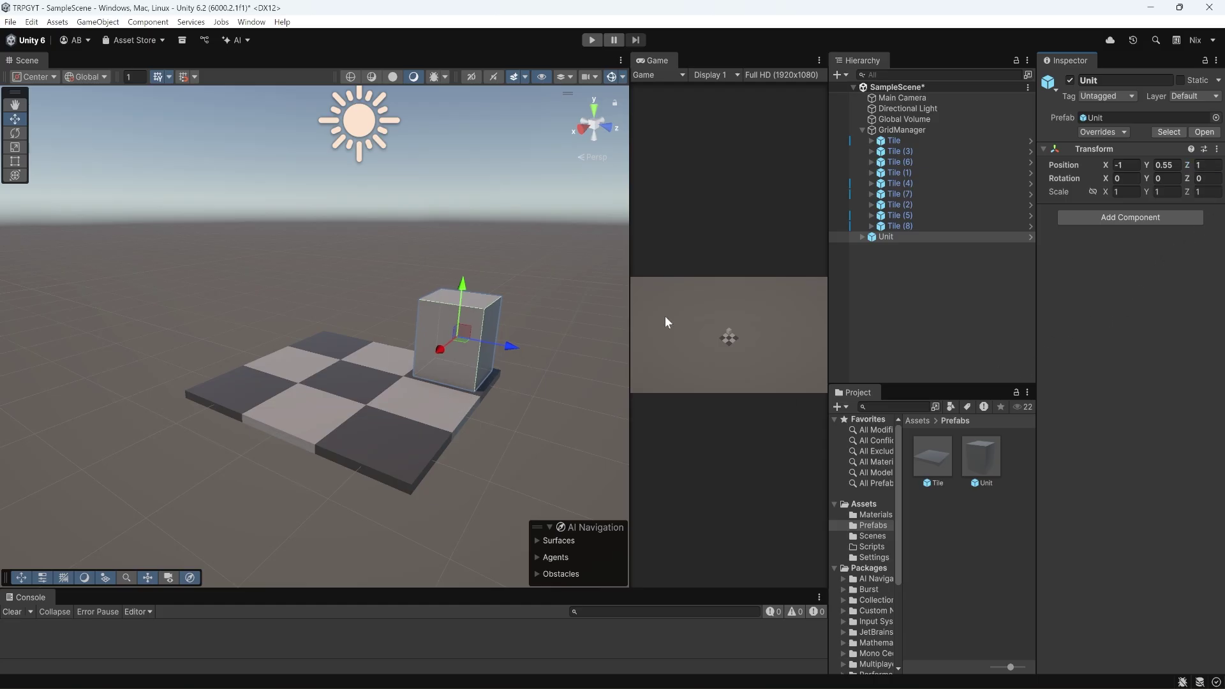
- Open the Unit prefab and set UnitArt's Y position to 0.5
{"action": "double_click", "coordinate": [980, 460]}
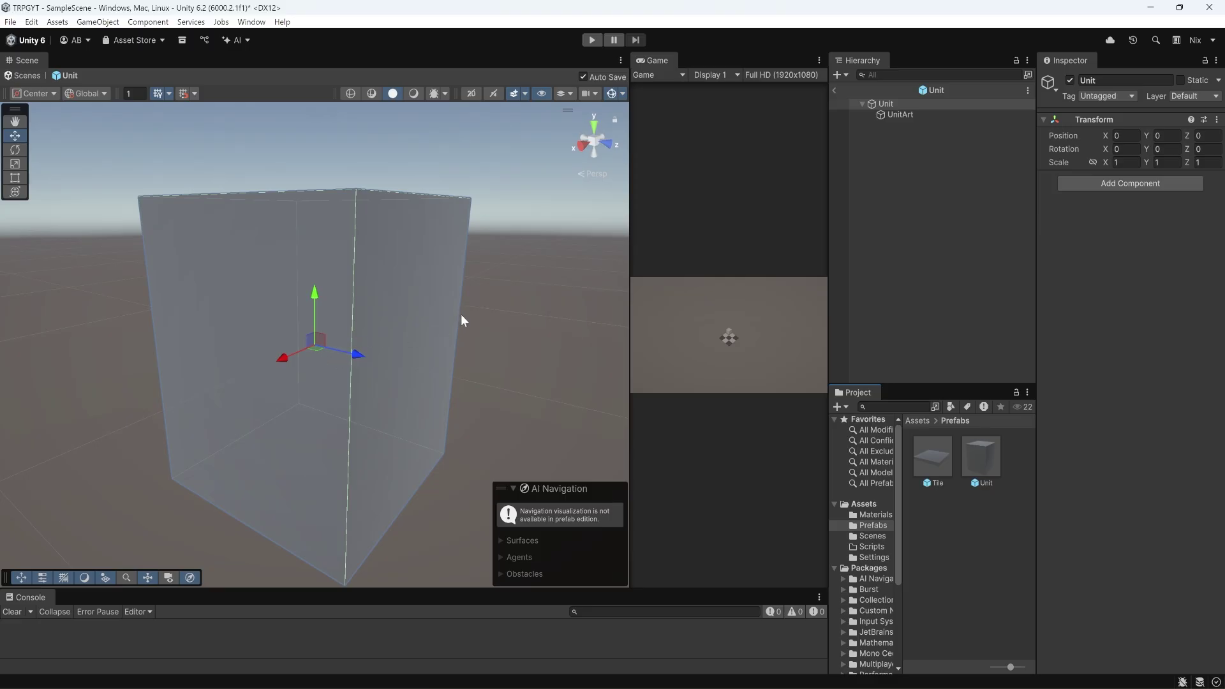
{"action": "left_click", "coordinate": [901, 115]}
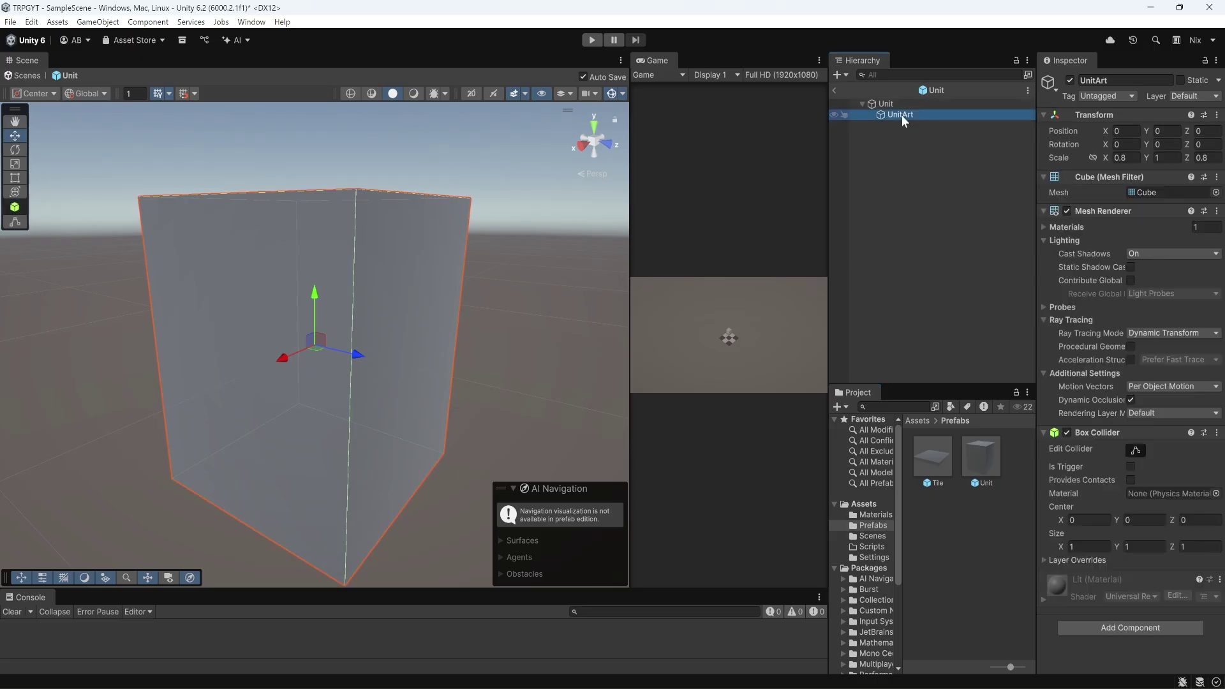
{"action": "left_click", "coordinate": [1177, 132]}
{"action": "type", "text": ".5"}
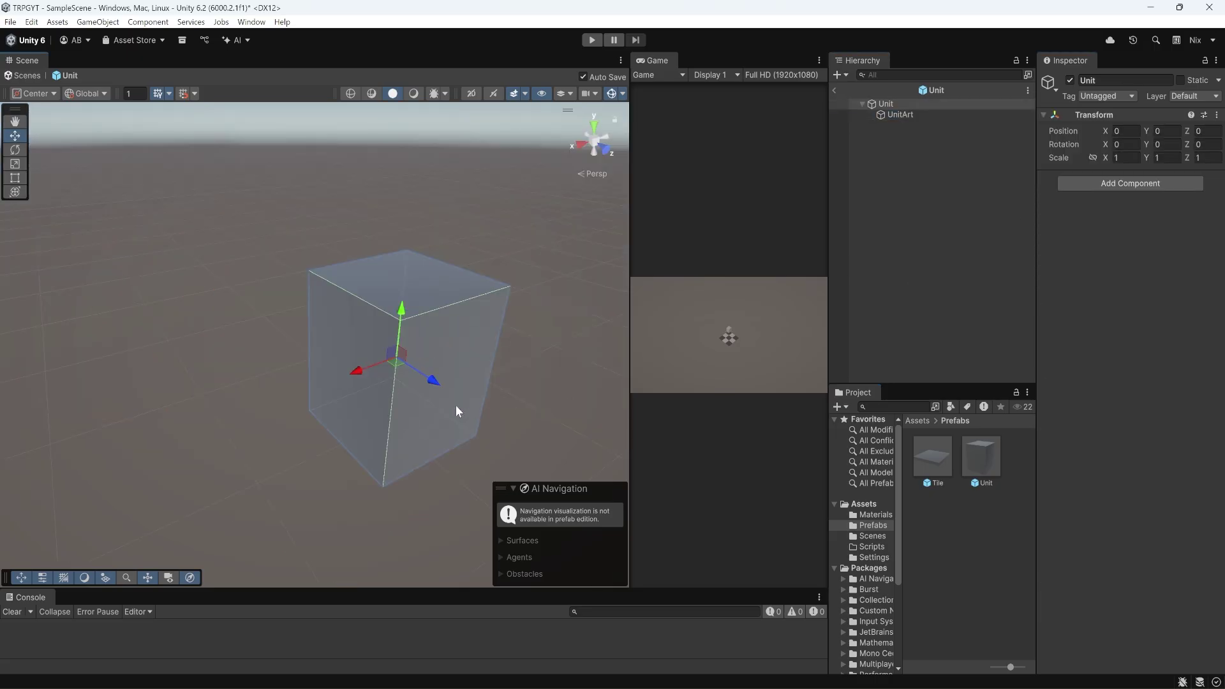
{"action": "middle_click_drag", "start_coordinate": [518, 381], "coordinate": [468, 249]}
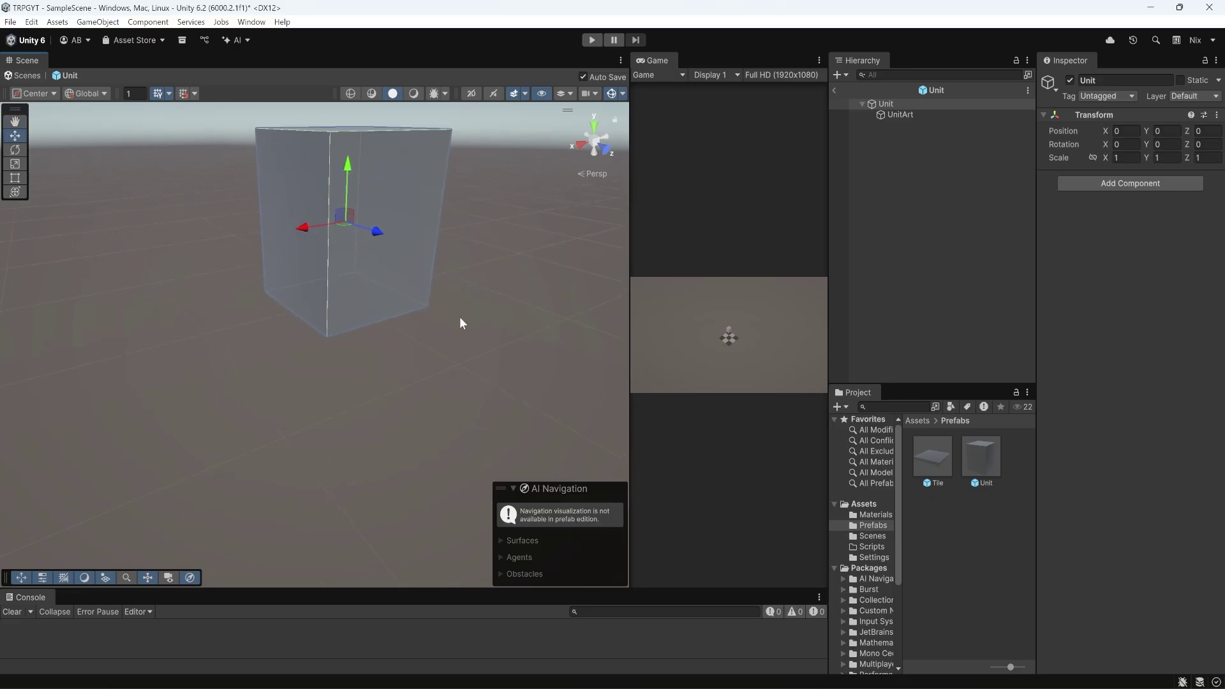
- Add a Box Collider to Unit, then undo it so only the Transform remains
{"action": "left_click", "coordinate": [1094, 189]}
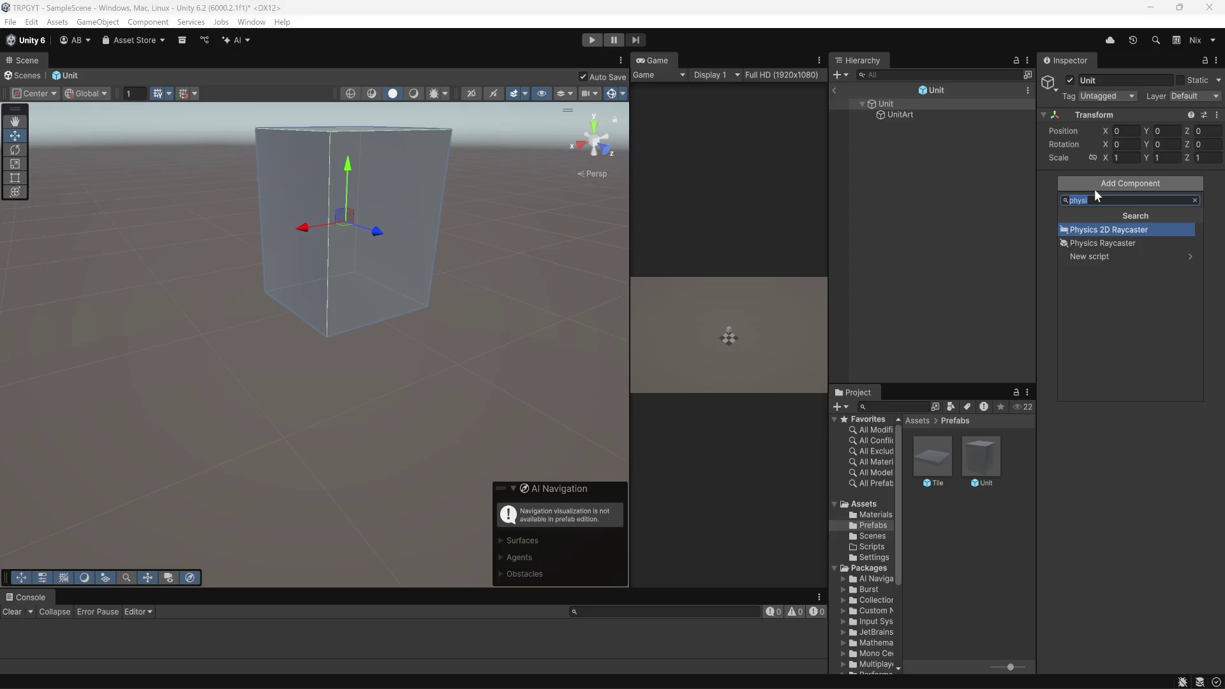
{"action": "type", "text": "bo"}
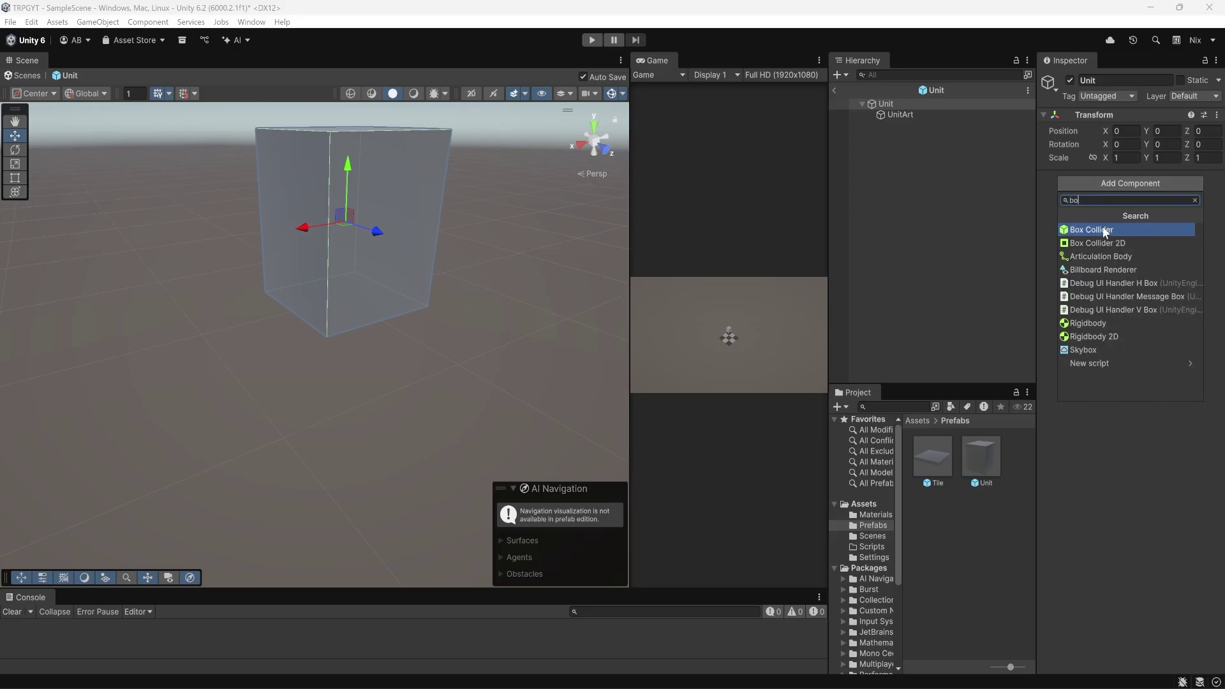
{"action": "left_click", "coordinate": [1103, 231]}
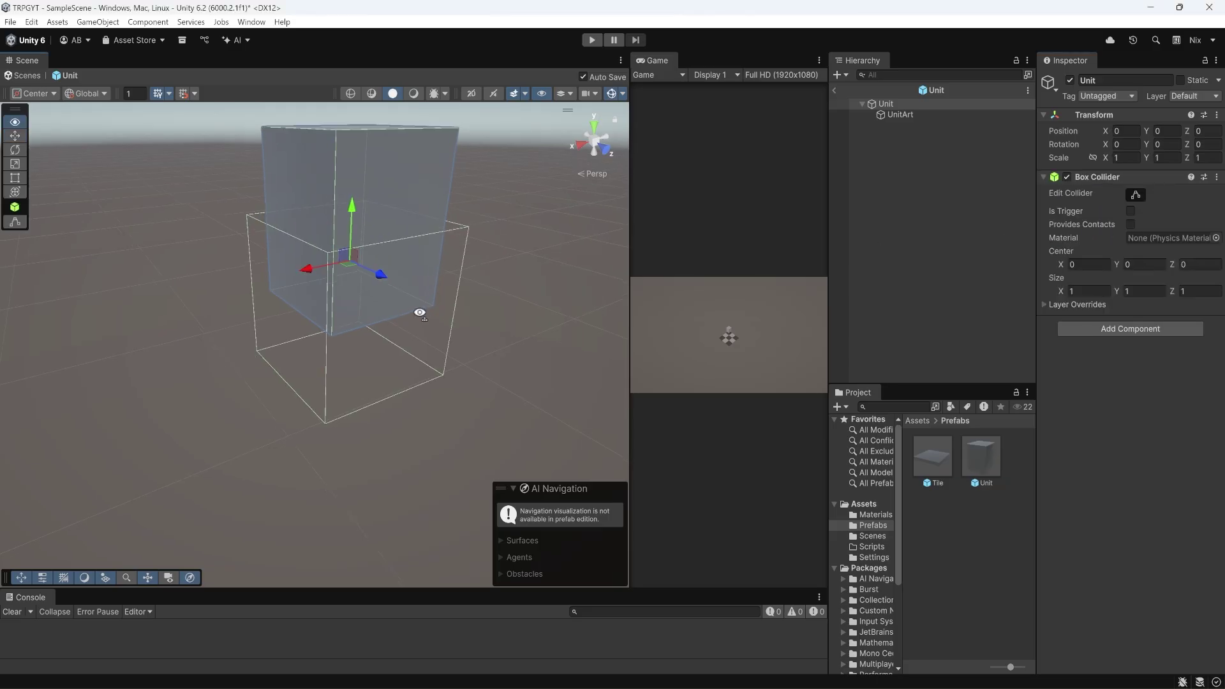
{"action": "right_click_drag", "start_coordinate": [419, 310], "coordinate": [420, 324]}
{"action": "right_click_drag", "start_coordinate": [425, 338], "coordinate": [688, 230]}
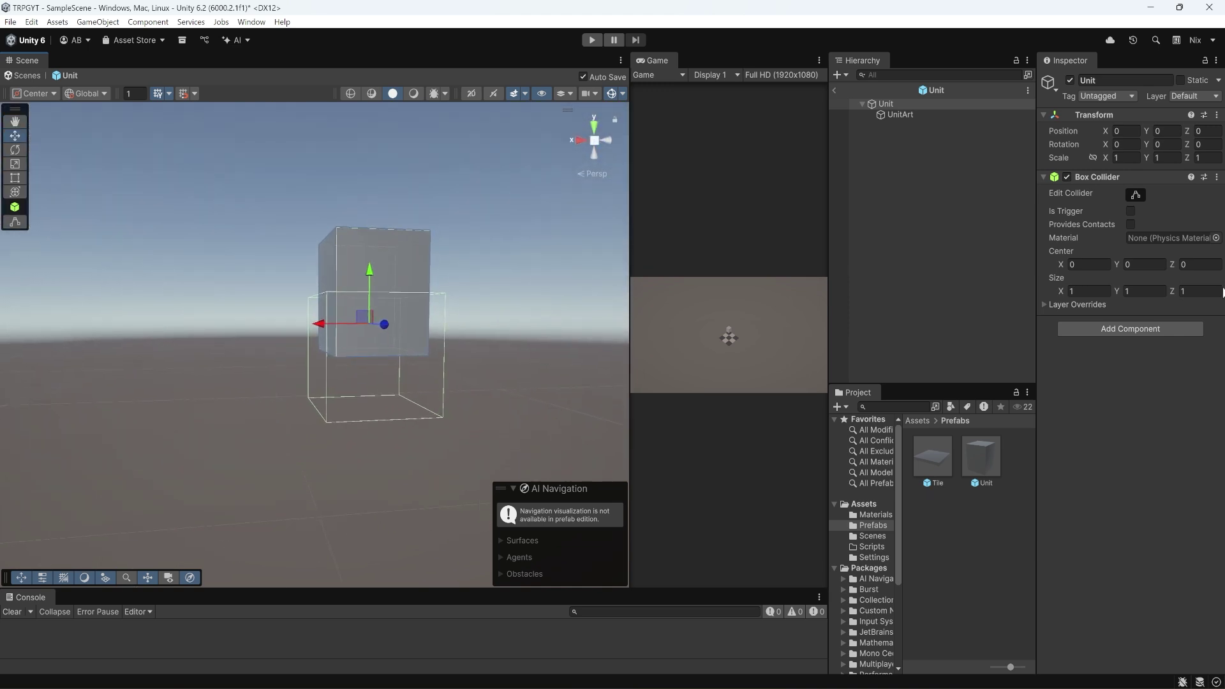
{"action": "key", "text": "ctrl+z"}
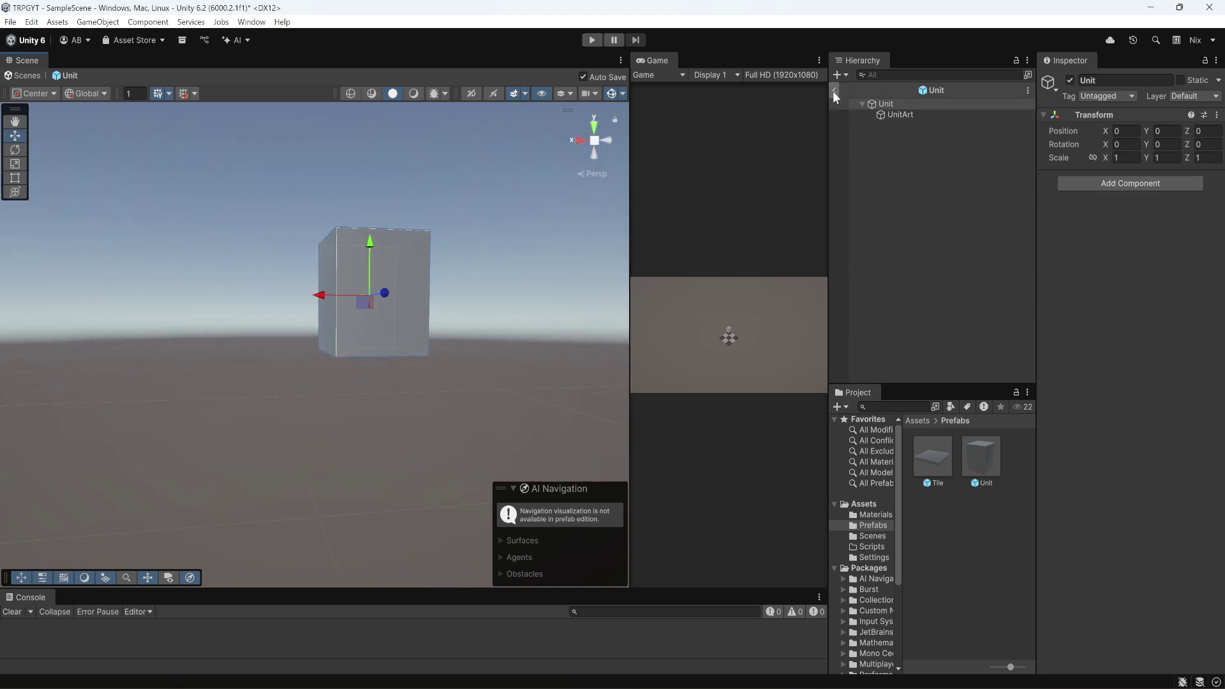
- Apply the blue Unit material to the cube and return from prefab mode to the scene
{"action": "left_click", "coordinate": [870, 516]}
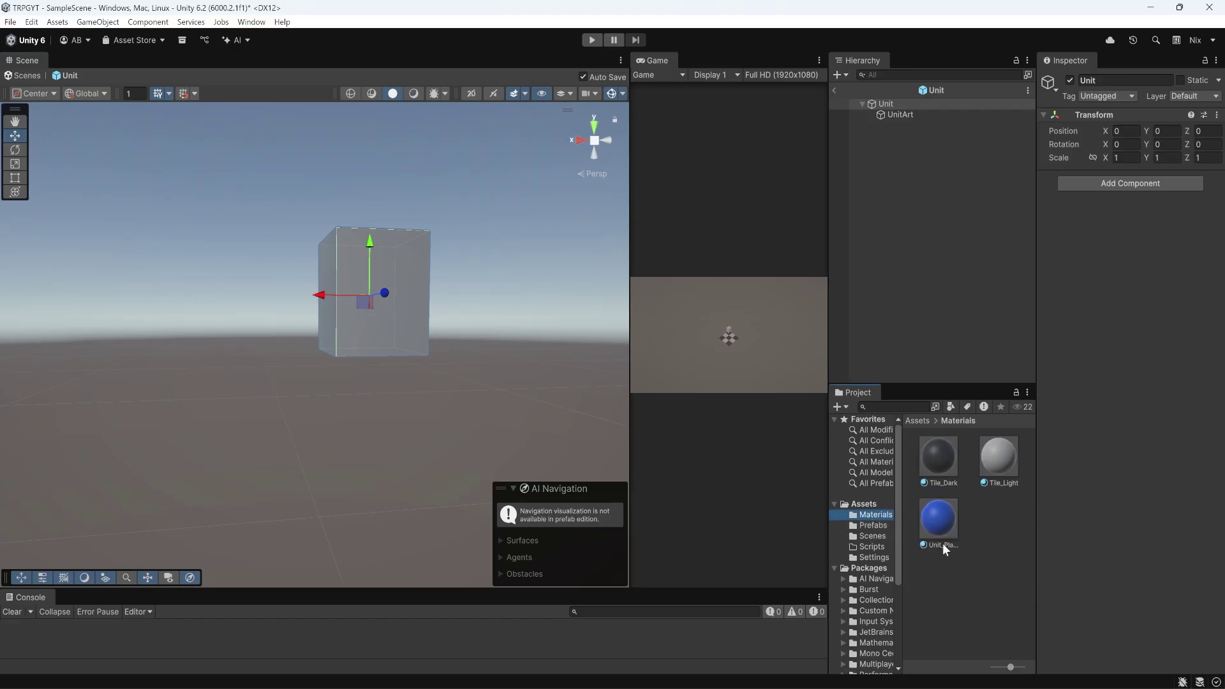
{"action": "left_click_drag", "start_coordinate": [933, 526], "coordinate": [383, 328]}
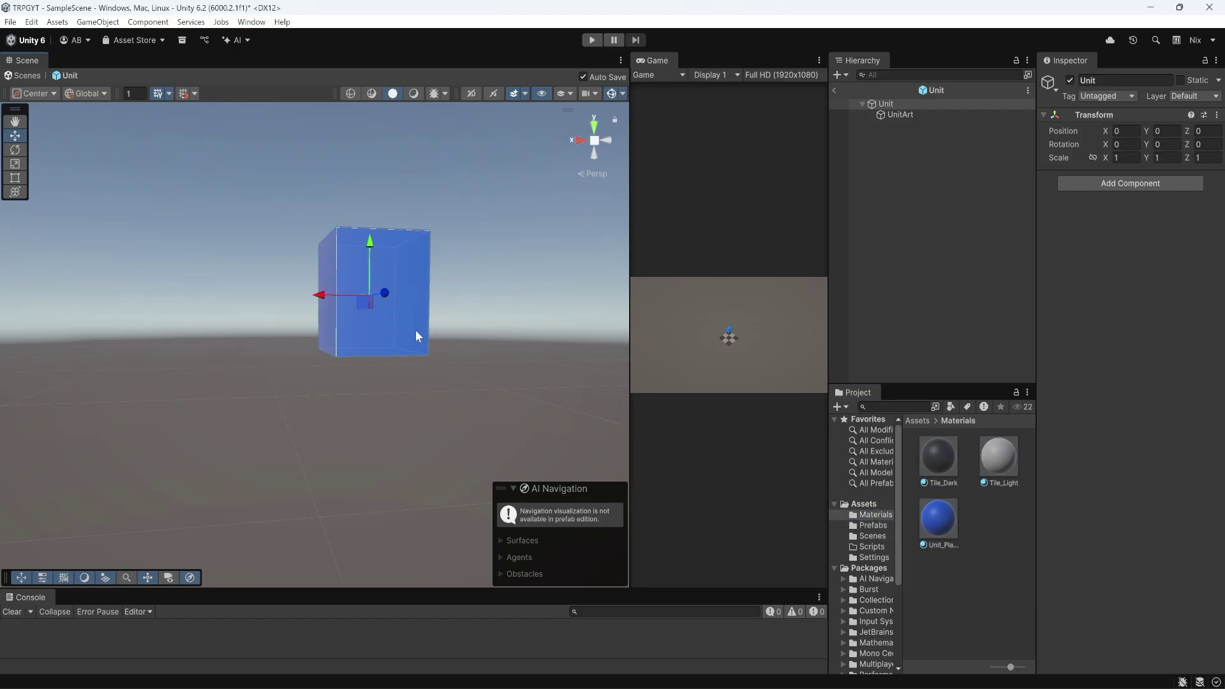
{"action": "left_click", "coordinate": [834, 91]}
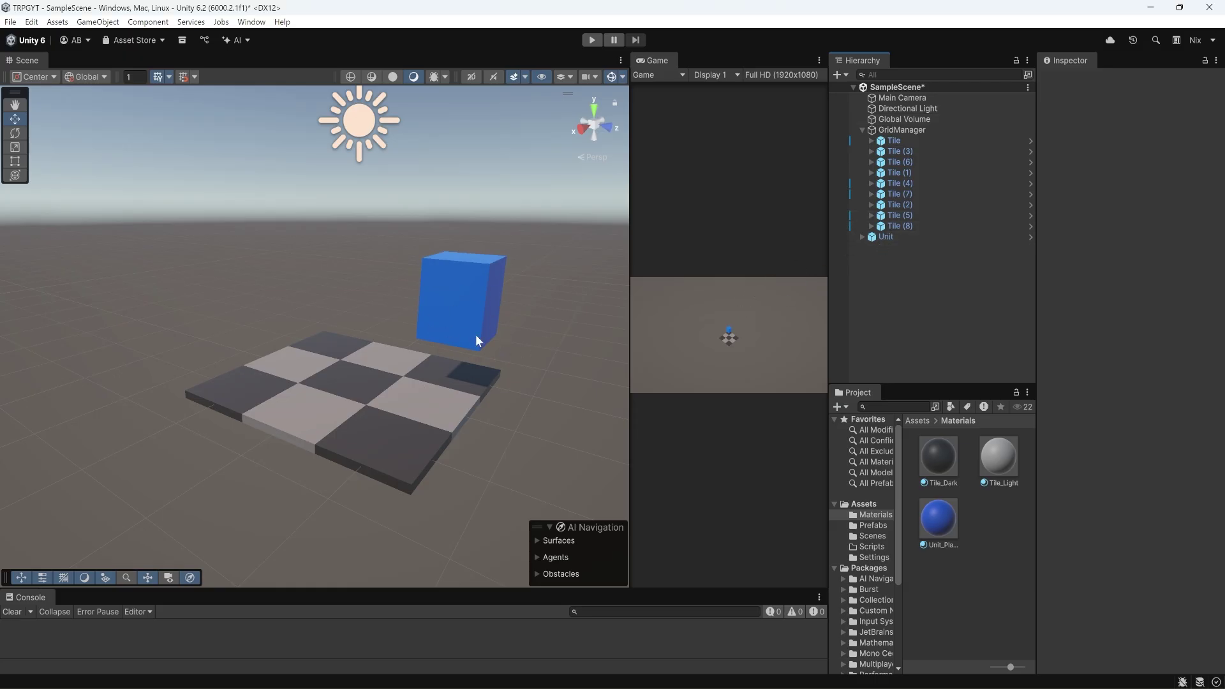
- Set the Unit's Y position to 0.05 so it rests on the board, widening the Game view
{"action": "left_click", "coordinate": [899, 236]}
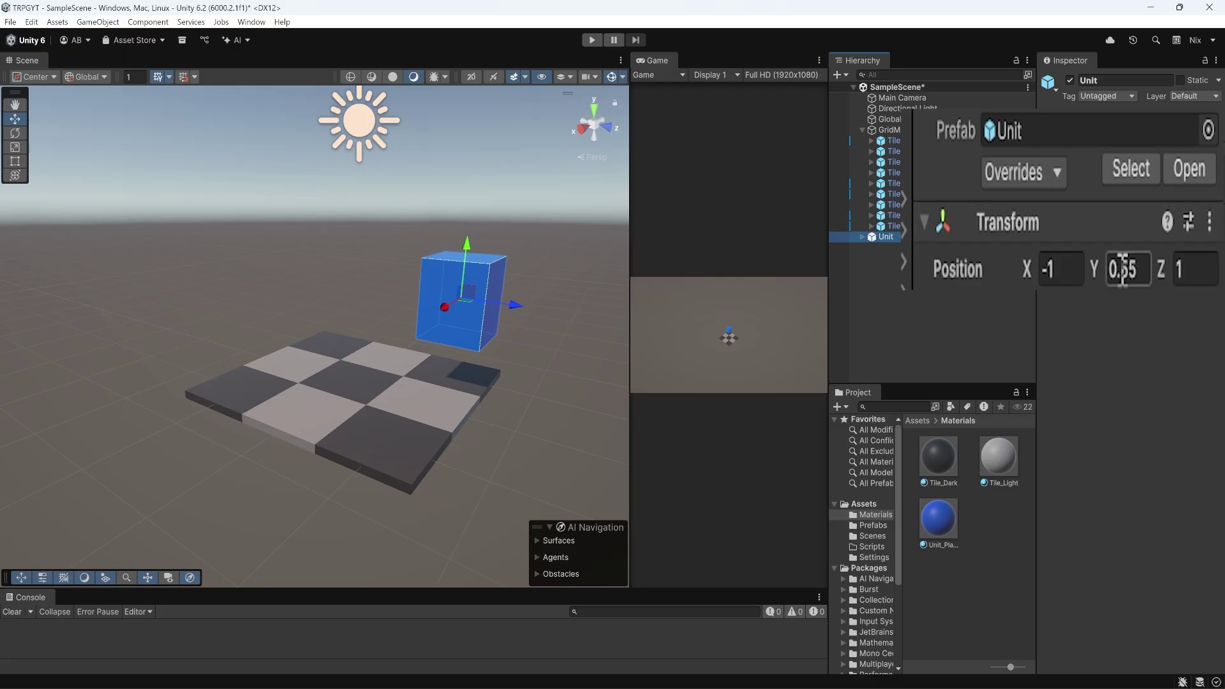
{"action": "left_click", "coordinate": [1121, 269]}
{"action": "type", "text": "0.05"}
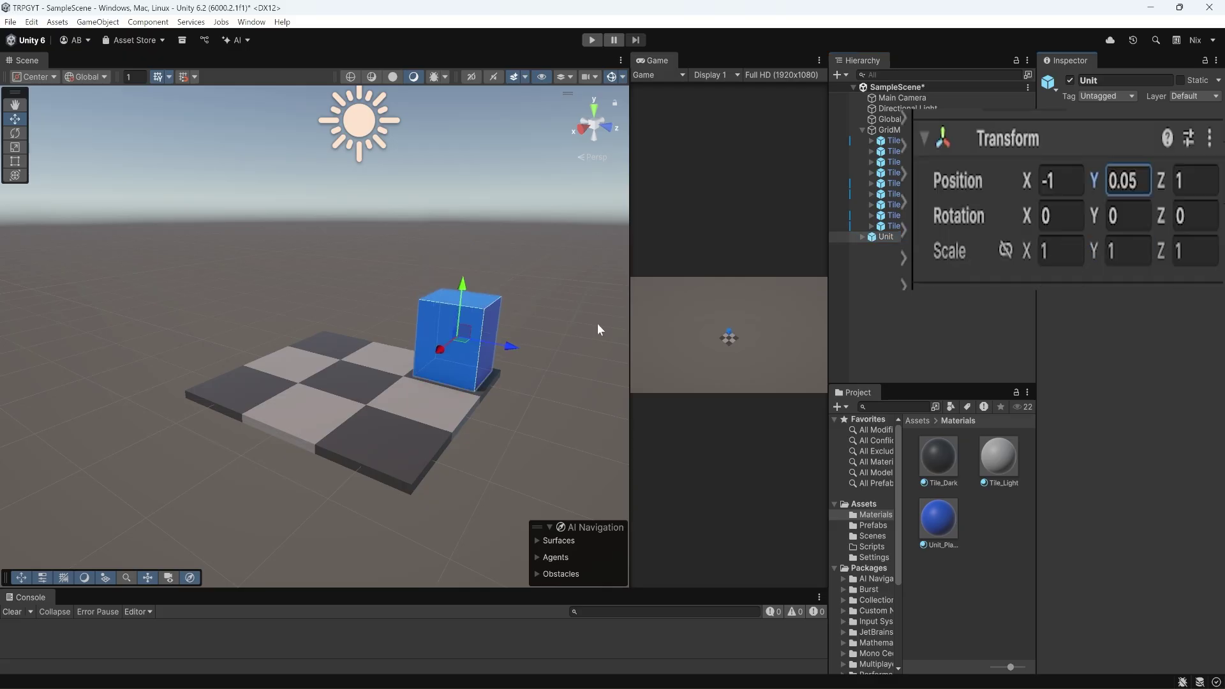
{"action": "left_click_drag", "start_coordinate": [528, 372], "coordinate": [485, 394], "text": "alt"}
{"action": "scroll", "coordinate": [480, 397], "scroll_direction": "up", "scroll_amount": 5, "text": "alt"}
{"action": "scroll", "coordinate": [480, 398], "scroll_direction": "up", "scroll_amount": 5, "text": "alt"}
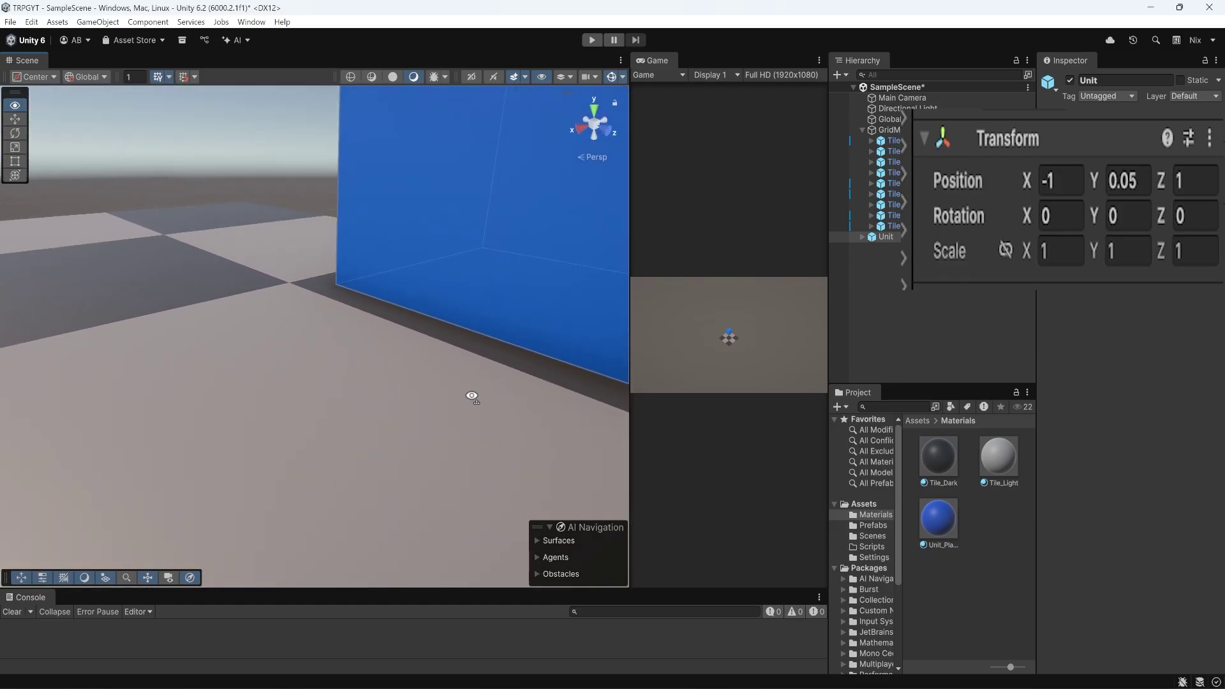
{"action": "scroll", "coordinate": [466, 394], "scroll_direction": "down", "scroll_amount": 8, "text": "alt"}
{"action": "left_click_drag", "start_coordinate": [630, 345], "coordinate": [443, 344]}
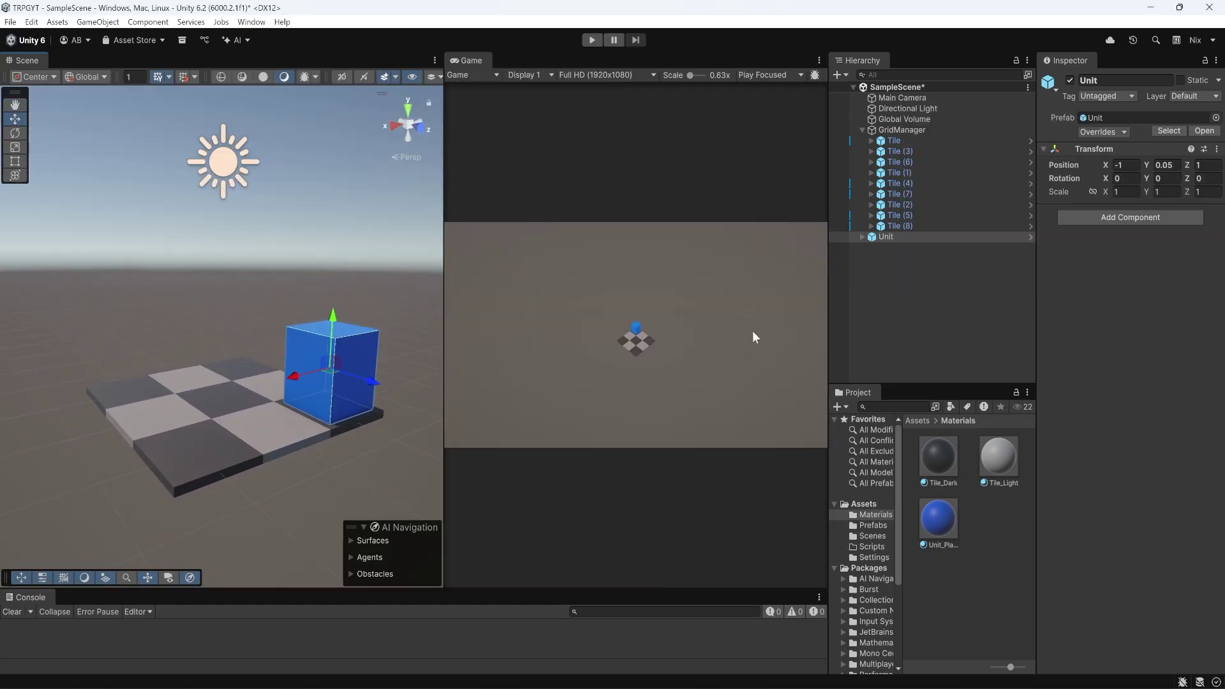
- Save the scene with Ctrl+S and switch the Game view to Play Maximized
{"action": "key", "text": "ctrl+s"}
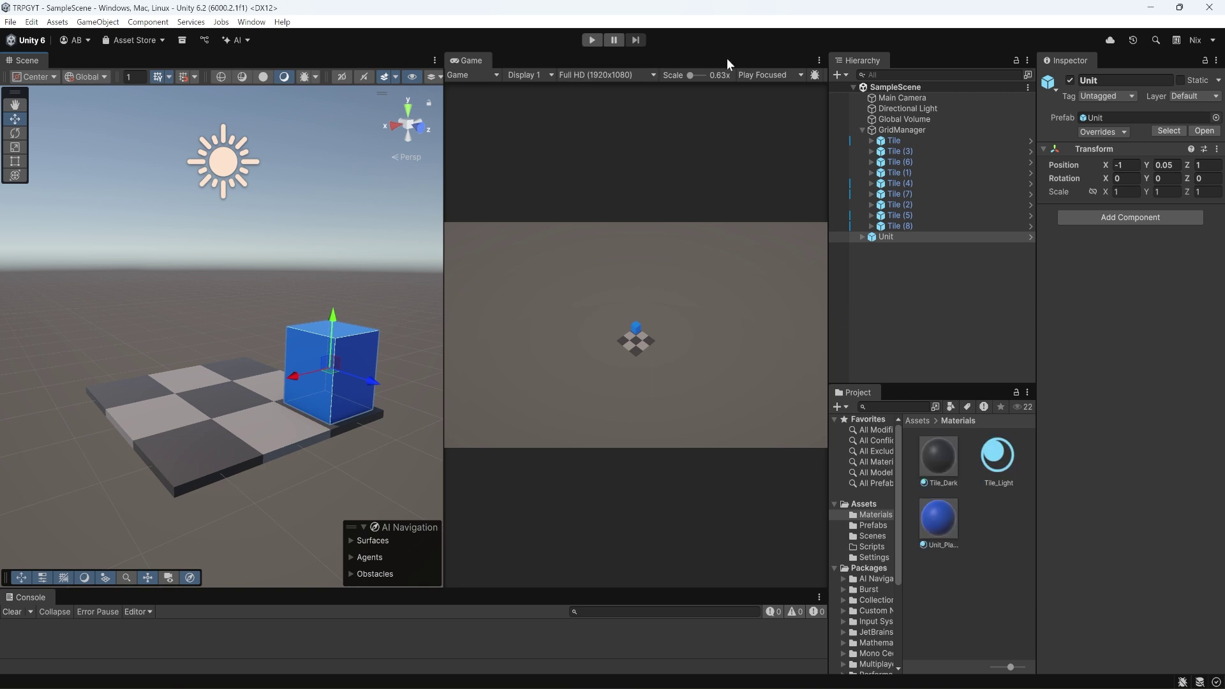
{"action": "left_click", "coordinate": [766, 76]}
{"action": "left_click", "coordinate": [791, 102]}
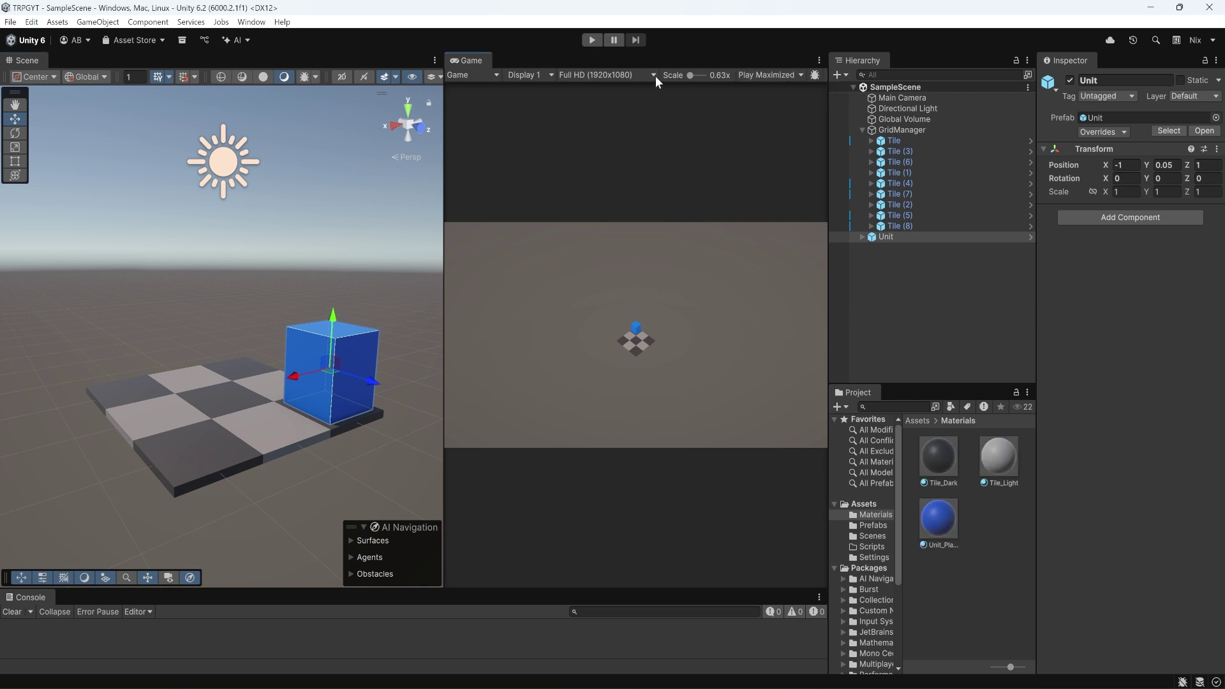
- Enter Play mode to show the blue Unit cube on the 3x3 checkerboard in the maximized Game view
{"action": "left_click", "coordinate": [591, 41]}
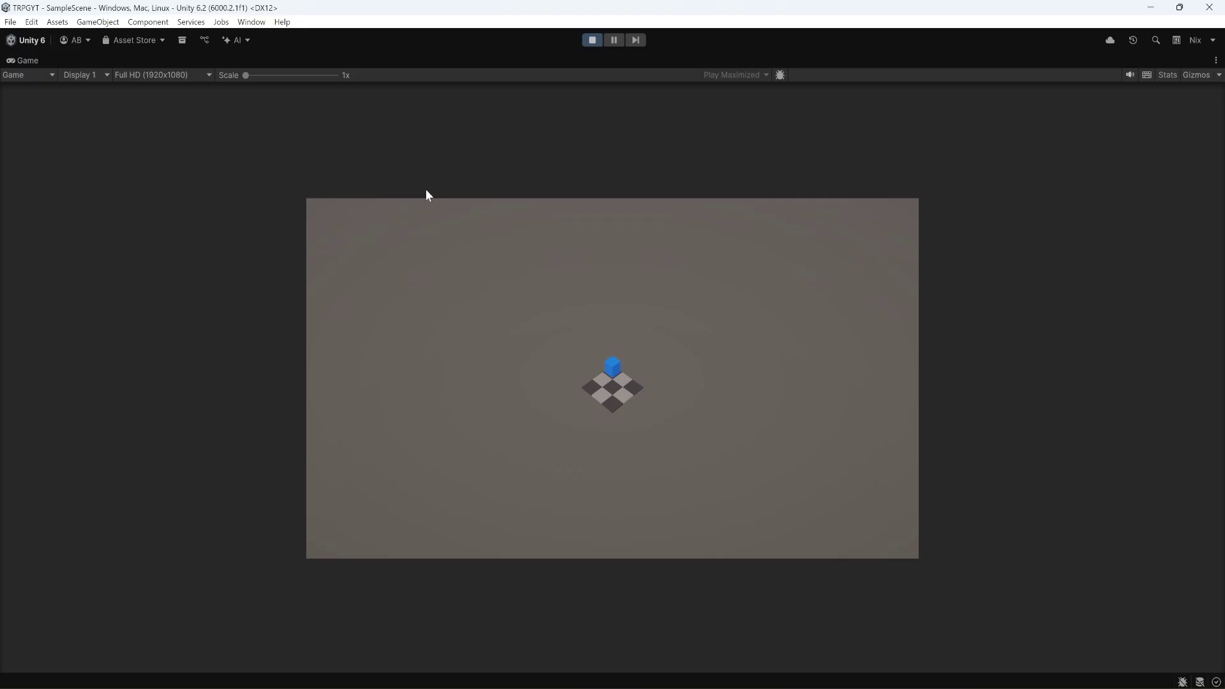